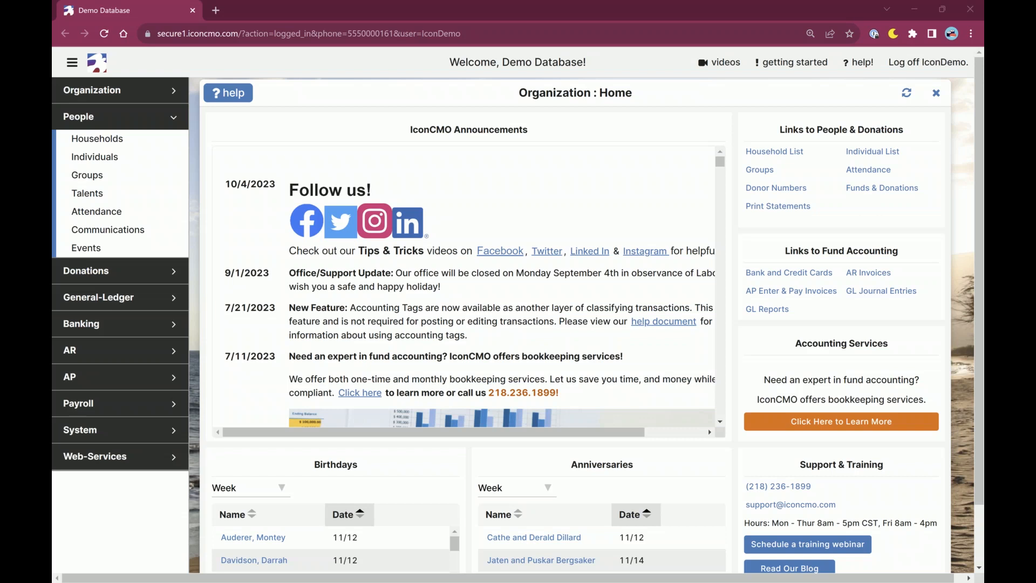
# Close the Organization Home window and open General-Ledger Fund Maintenance.
pyautogui.click(937, 94)
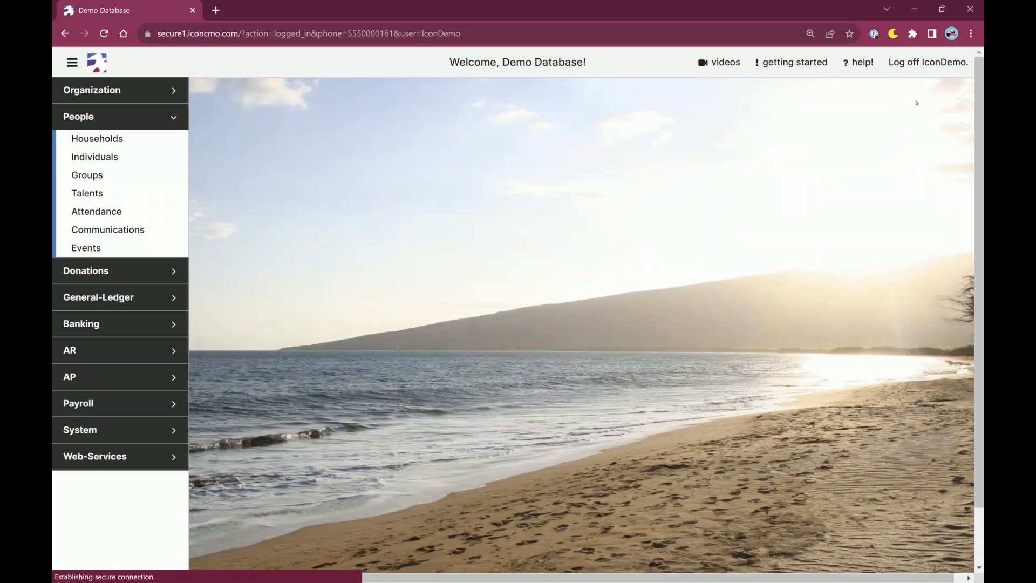
pyautogui.click(115, 116)
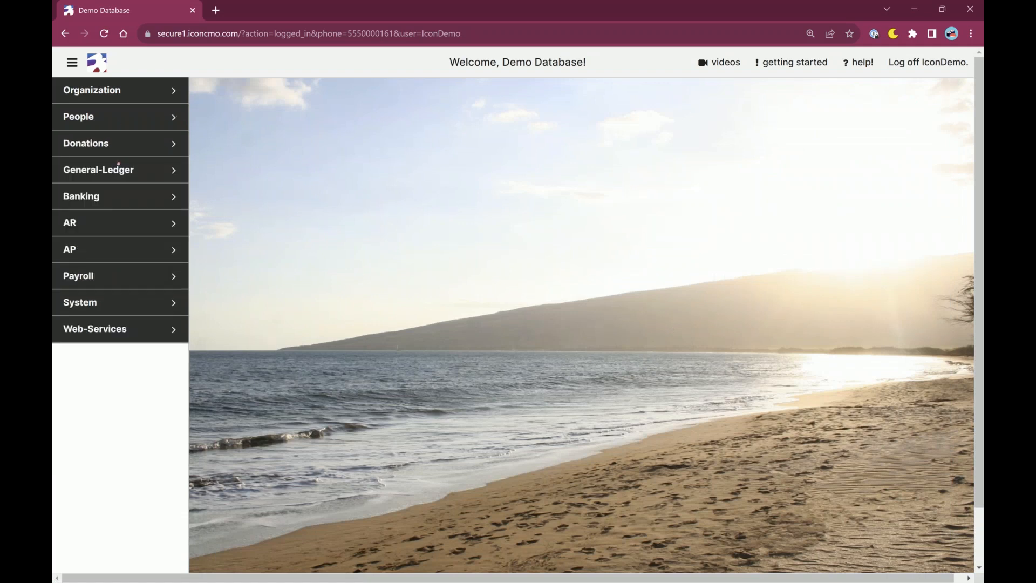
pyautogui.click(179, 176)
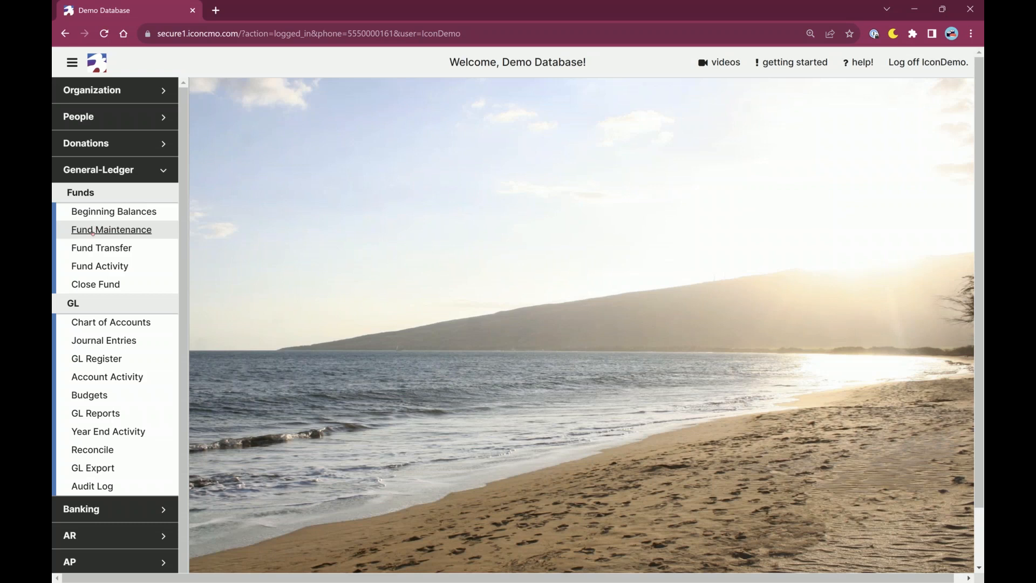
pyautogui.click(113, 231)
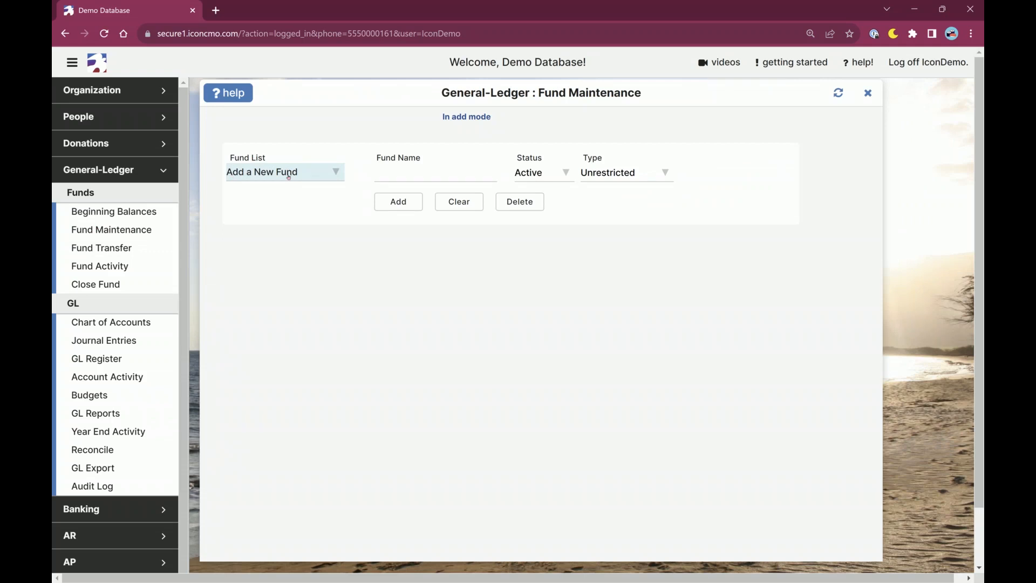
# Fill in a new fund named General Fund with status Active and type Unrestricted, and close Fund Maintenance without adding it.
pyautogui.click(435, 174)
pyautogui.write('General')
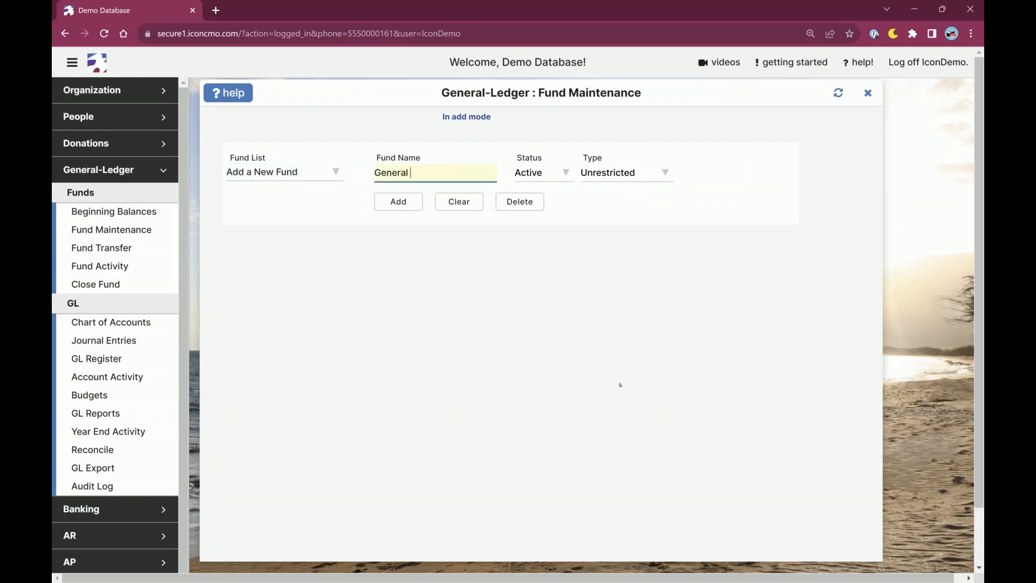
pyautogui.write(' Fund')
pyautogui.click(551, 172)
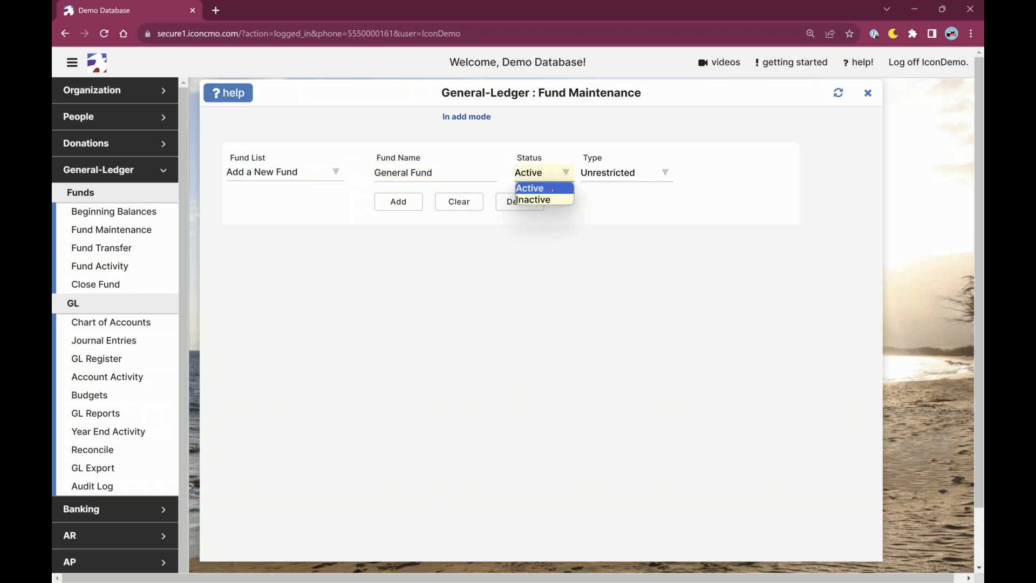
pyautogui.click(550, 169)
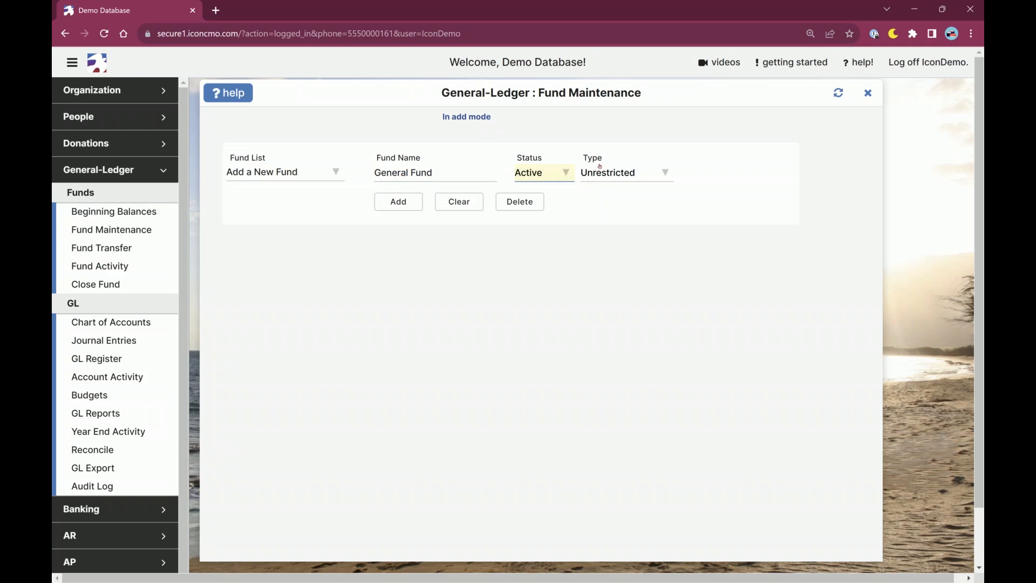
pyautogui.click(614, 175)
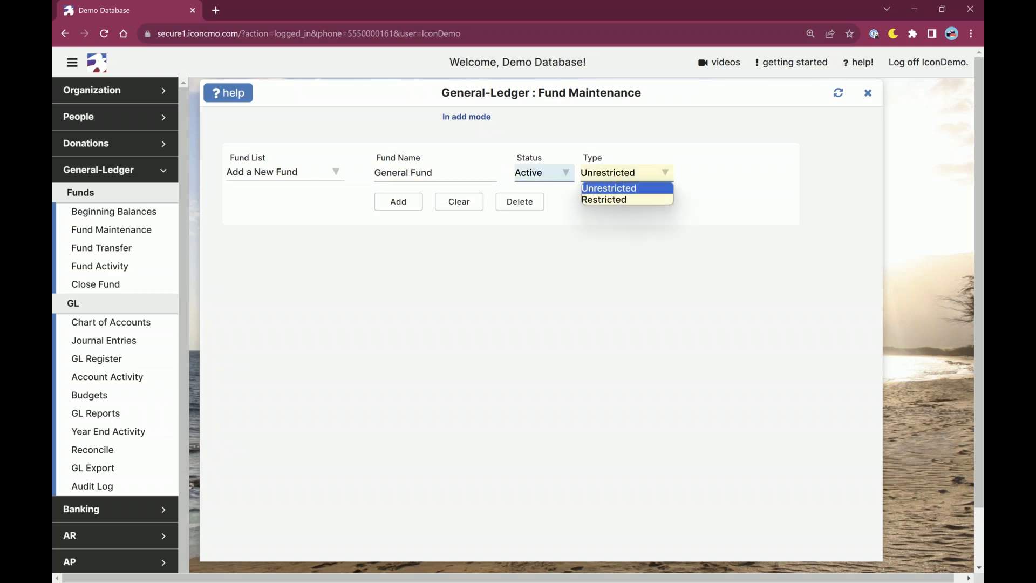
pyautogui.click(527, 252)
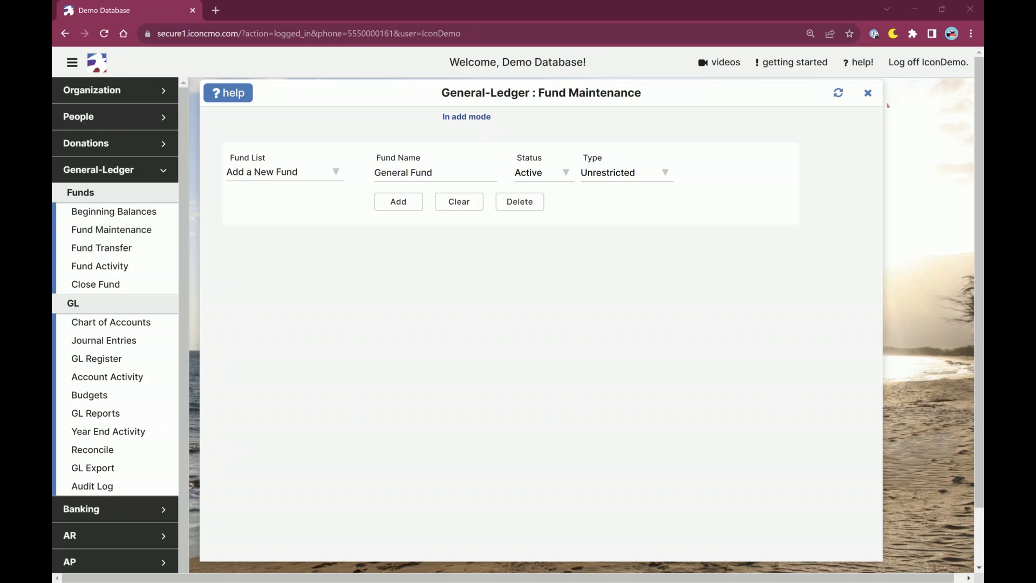
pyautogui.click(868, 93)
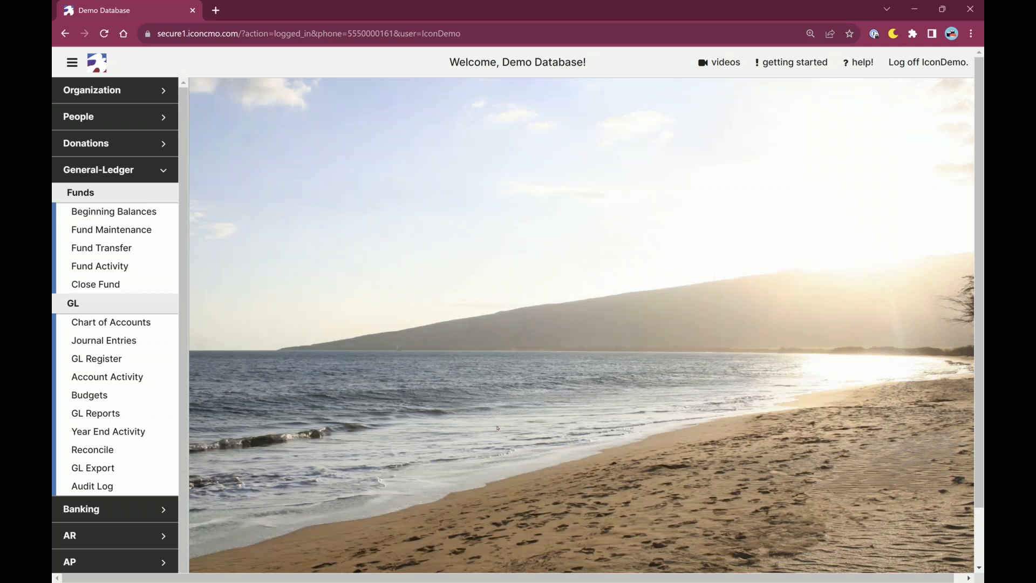
# Open the Chart of Accounts in the General-Ledger module.
pyautogui.click(120, 178)
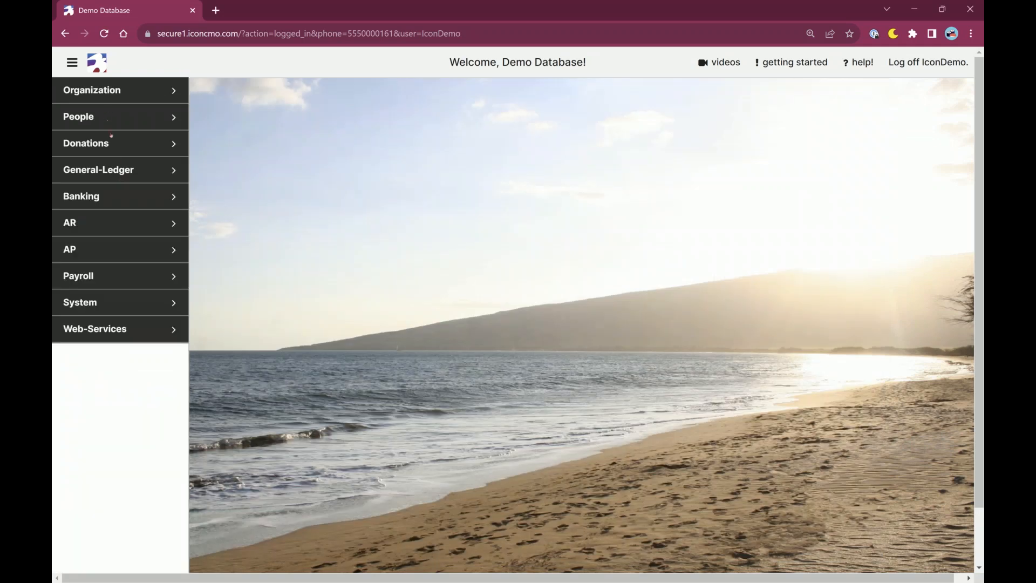
pyautogui.click(122, 171)
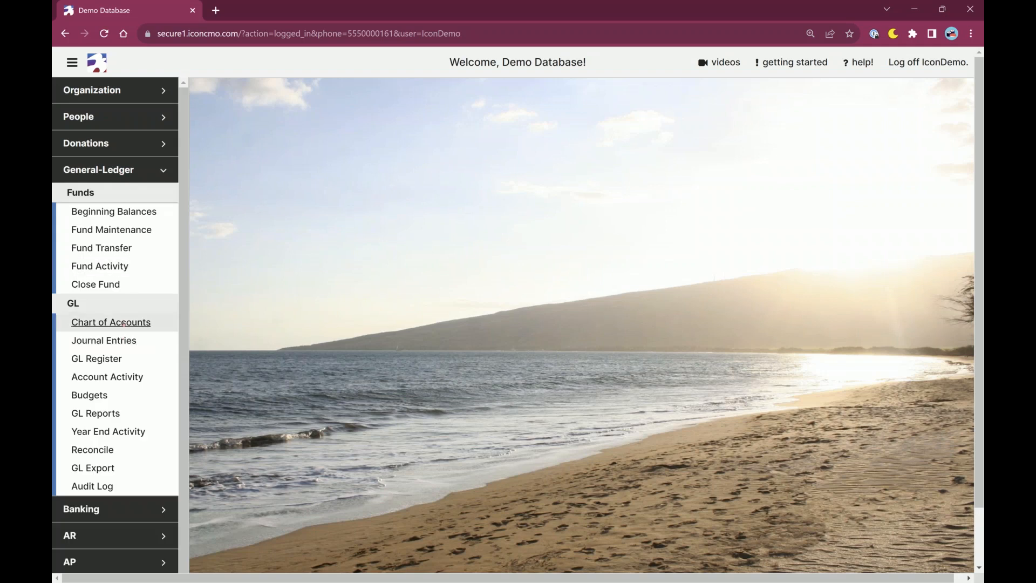
pyautogui.click(112, 323)
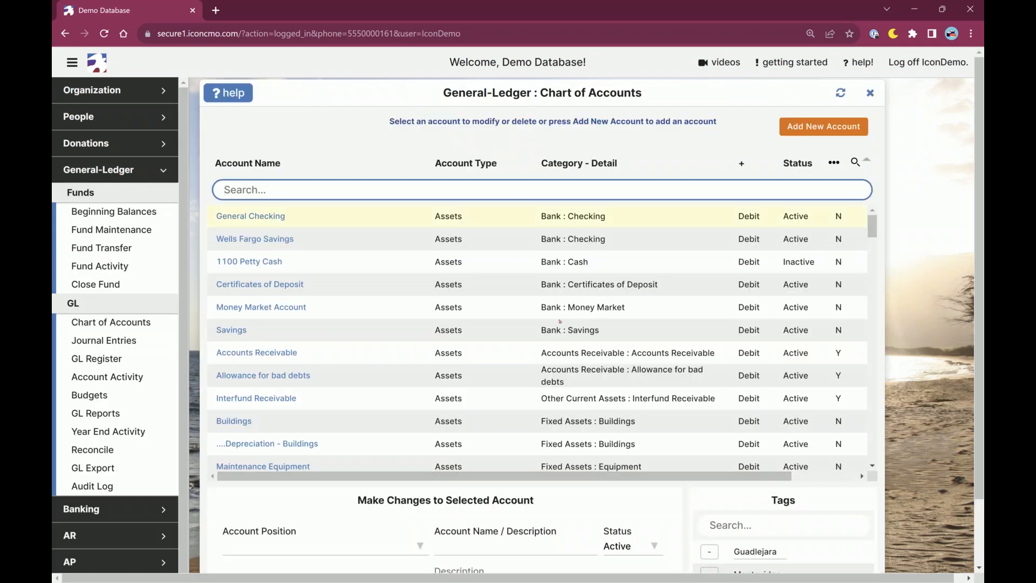
# Examine the category details of the Buildings, General Checking and Savings accounts in the chart of accounts.
pyautogui.scroll(-1, 568, 402)
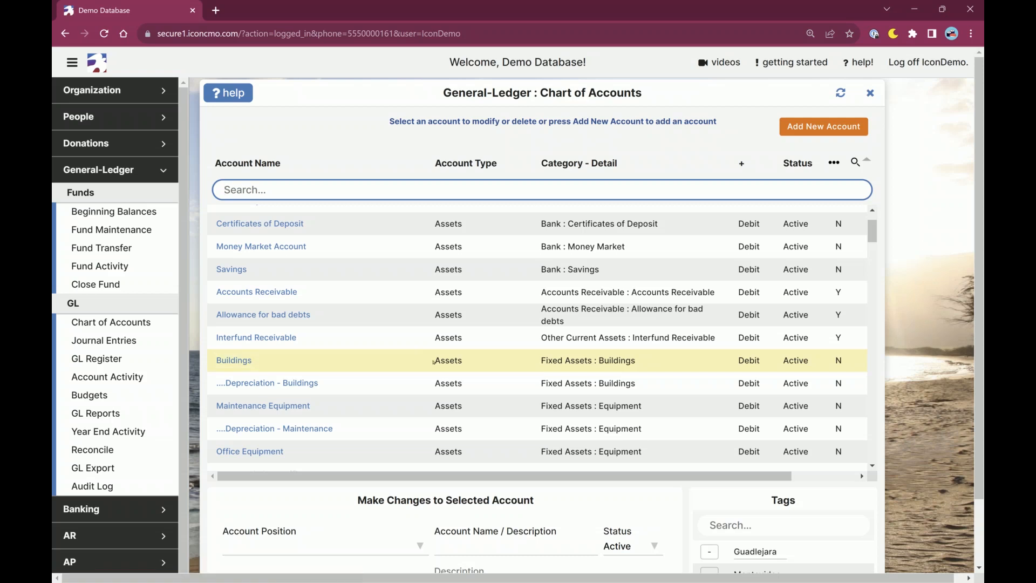
pyautogui.moveTo(438, 361); pyautogui.dragTo(651, 371)
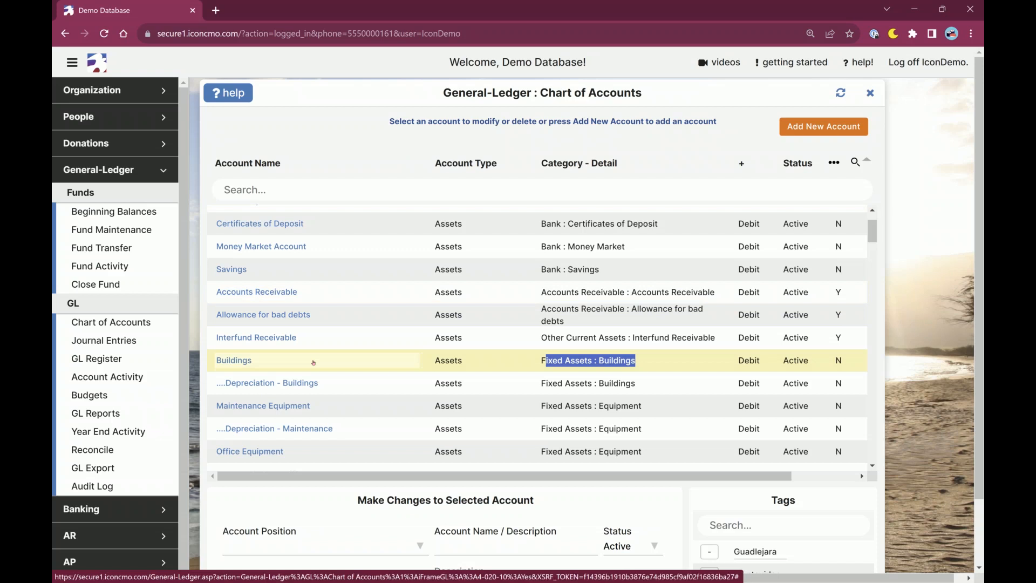
pyautogui.scroll(1, 460, 341)
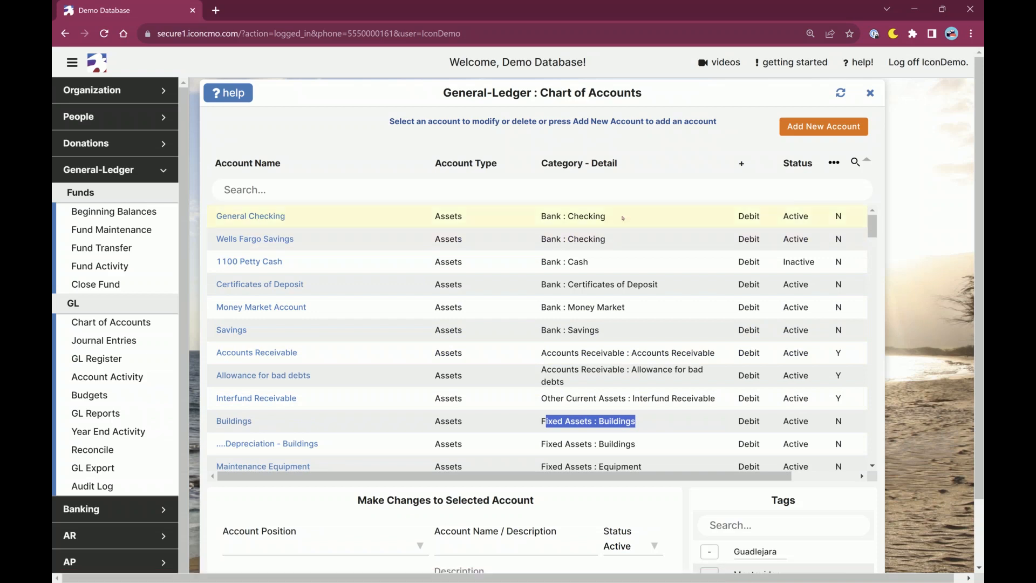
pyautogui.click(601, 217)
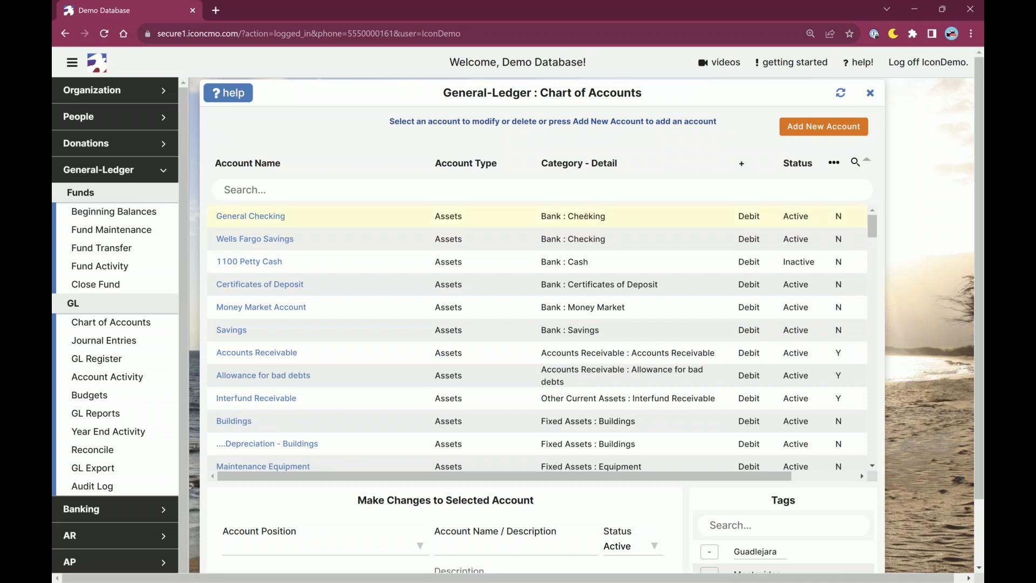
pyautogui.moveTo(607, 216); pyautogui.dragTo(534, 217)
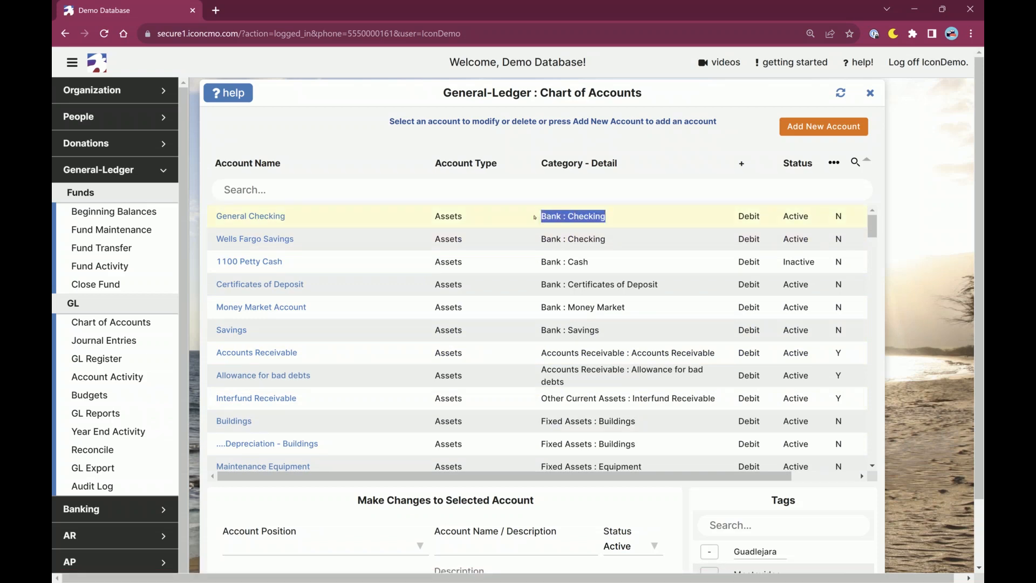
pyautogui.moveTo(602, 327); pyautogui.dragTo(541, 337)
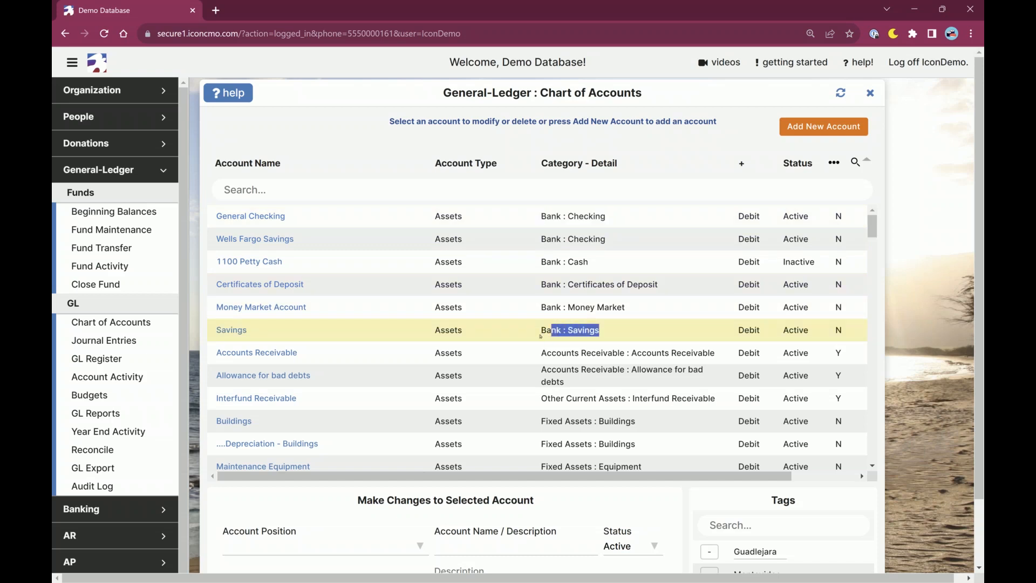
# Load the Savings account for modification and review its position, name and status settings.
pyautogui.click(243, 331)
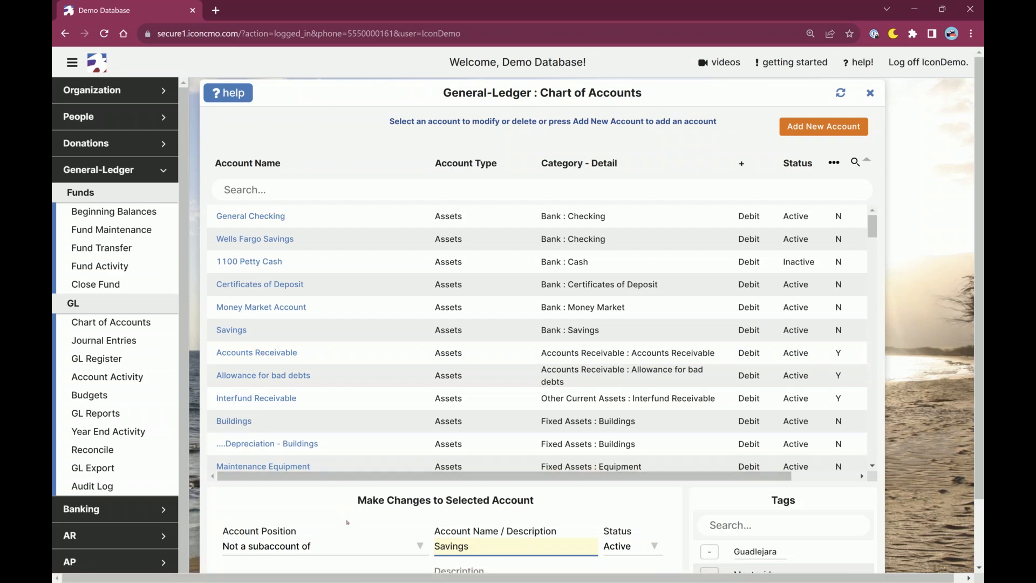
pyautogui.scroll(-1, 348, 522)
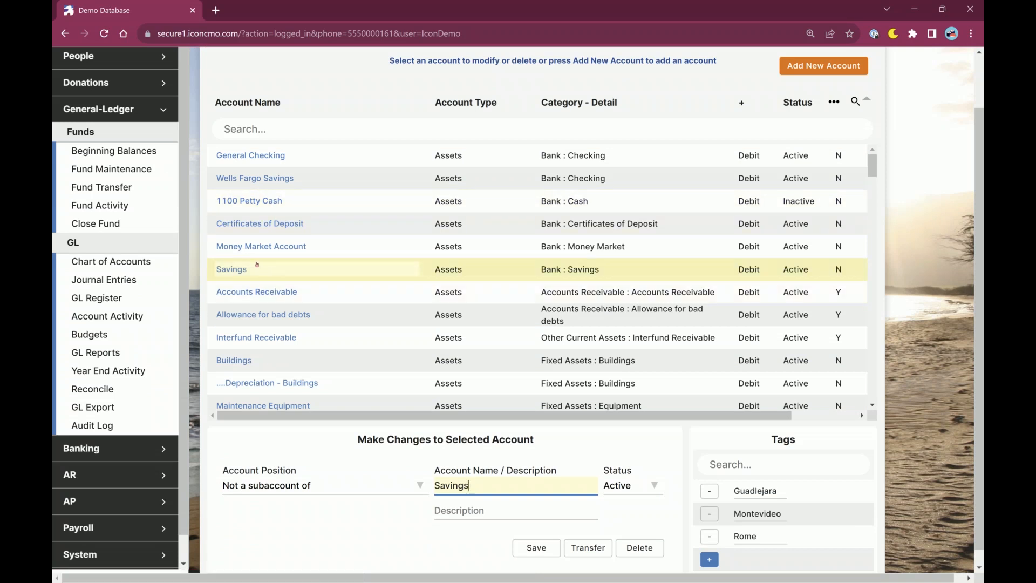
pyautogui.scroll(1, 561, 213)
pyautogui.scroll(2, 562, 213)
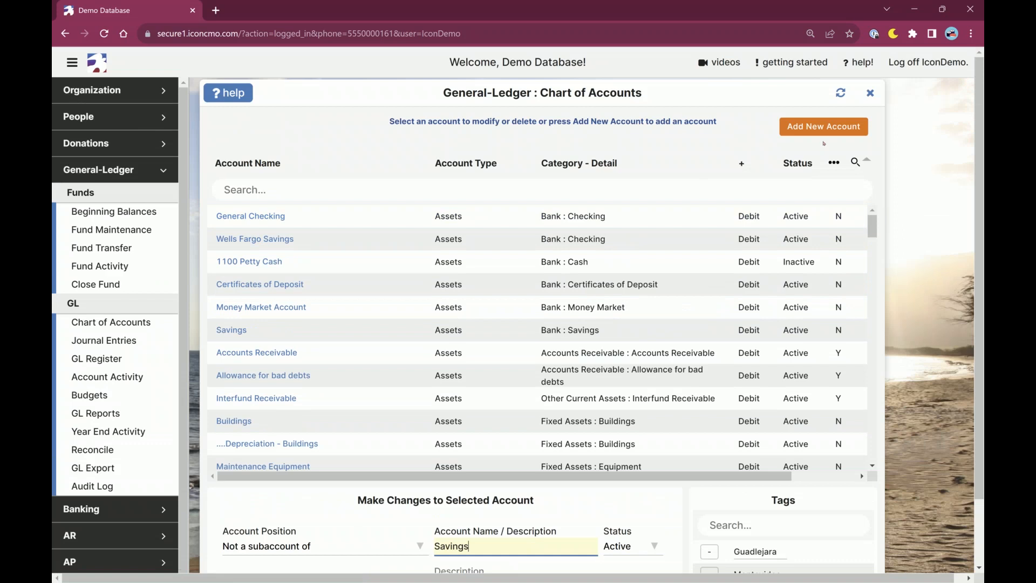
# Start adding a new Assets account named Savings and close the form without saving it.
pyautogui.click(823, 127)
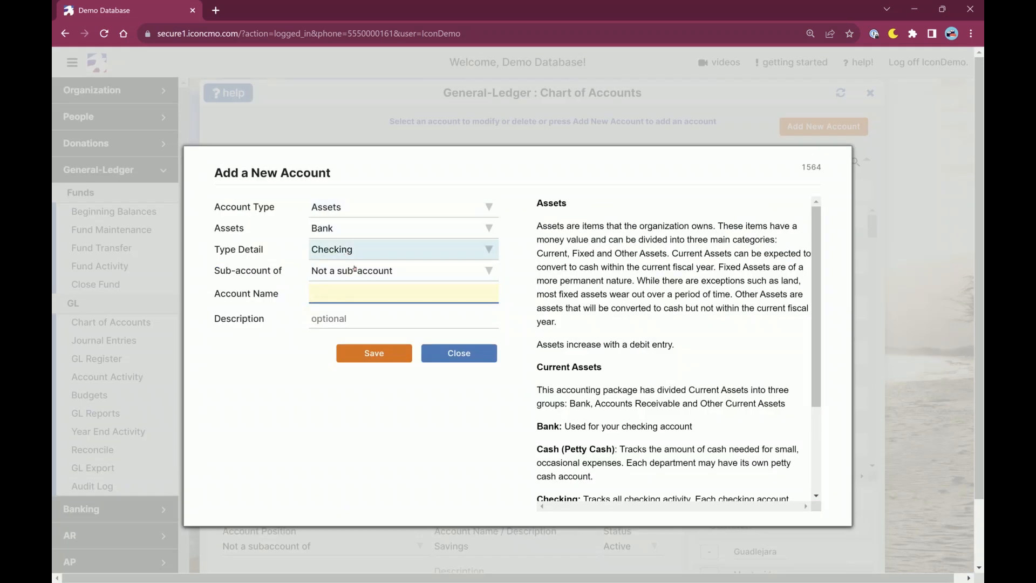
pyautogui.write('Savings')
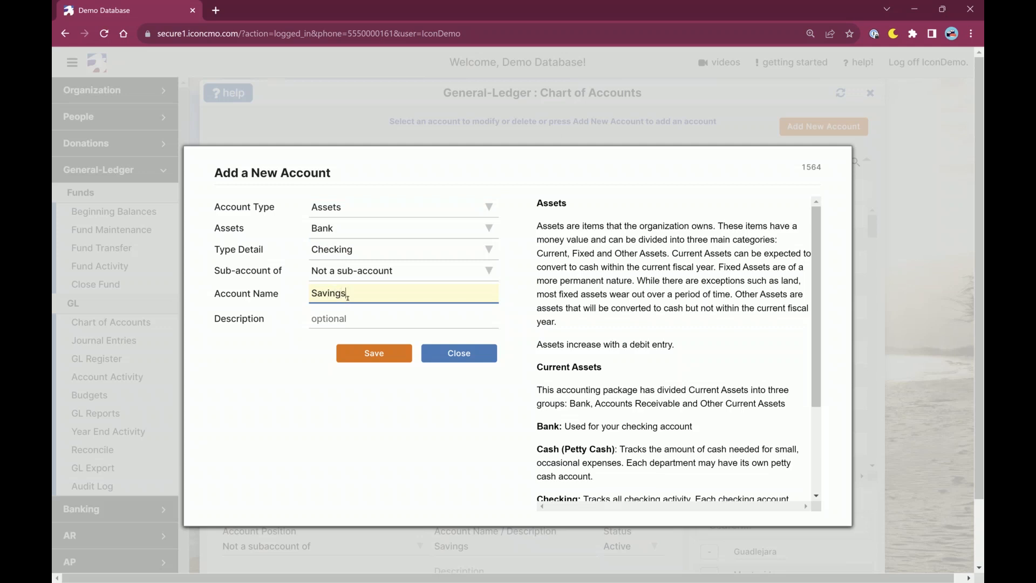
pyautogui.click(438, 360)
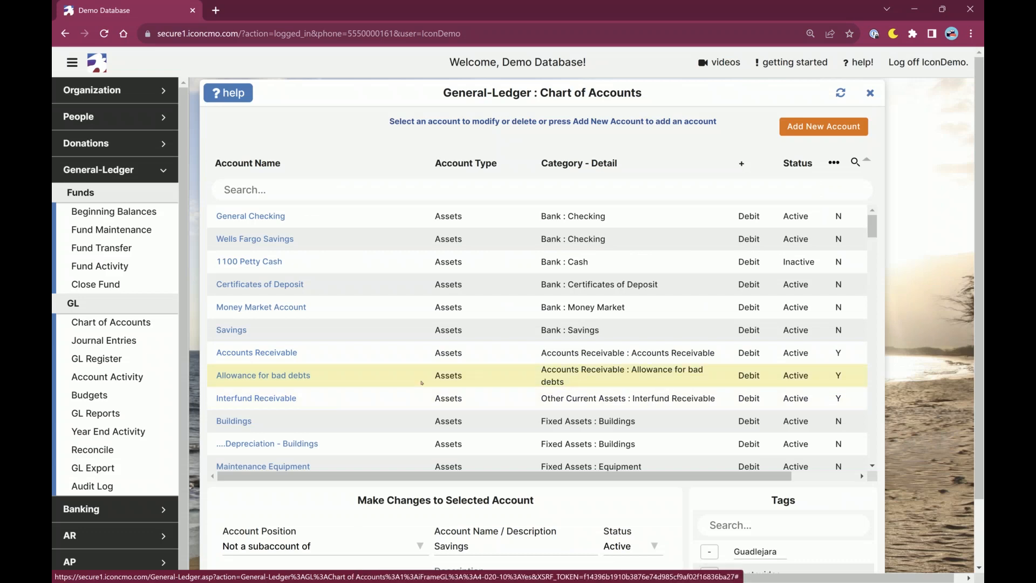
# Make the State Charities Expense account a subaccount of Church/Grounds Maintenance Expense and save the change.
pyautogui.scroll(-15, 422, 382)
pyautogui.scroll(-3, 422, 383)
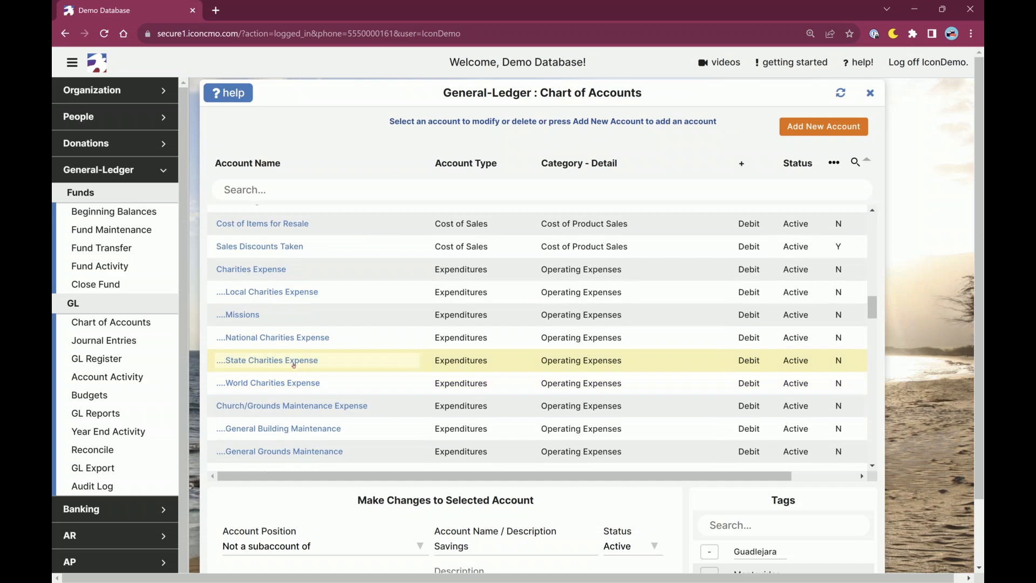
pyautogui.click(286, 361)
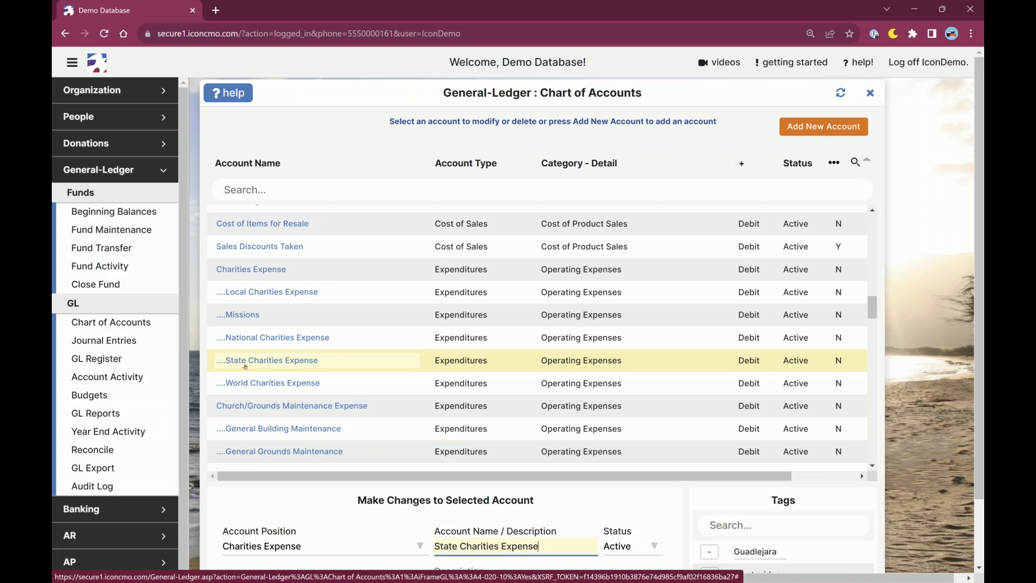
pyautogui.click(271, 275)
pyautogui.scroll(-1, 546, 492)
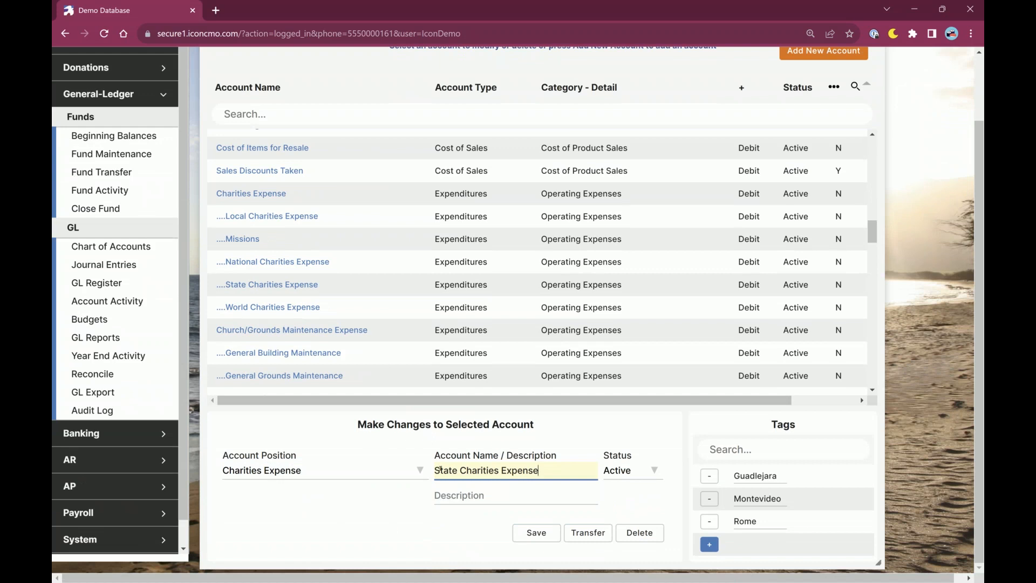
pyautogui.moveTo(233, 456); pyautogui.dragTo(309, 462)
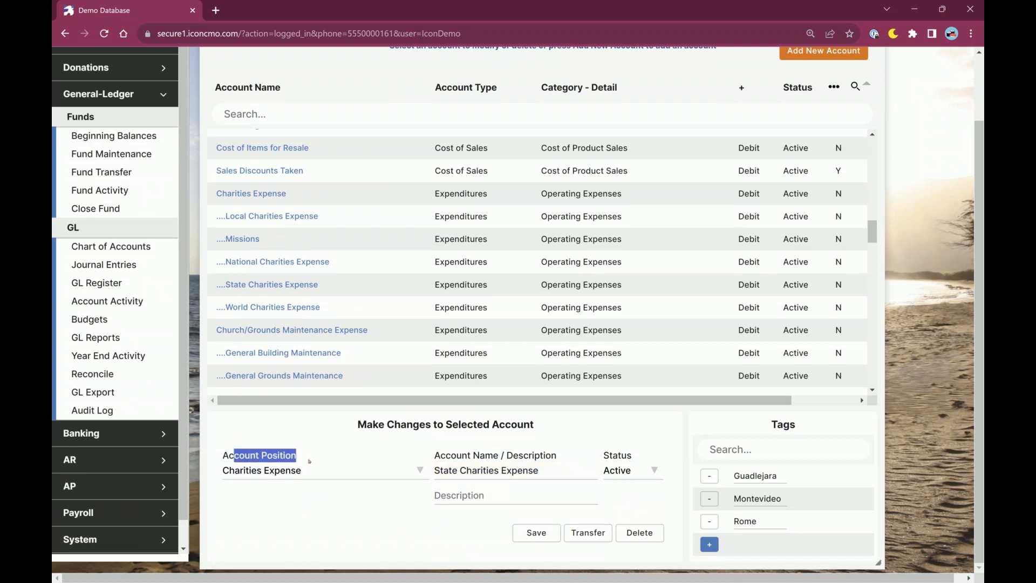
pyautogui.click(316, 472)
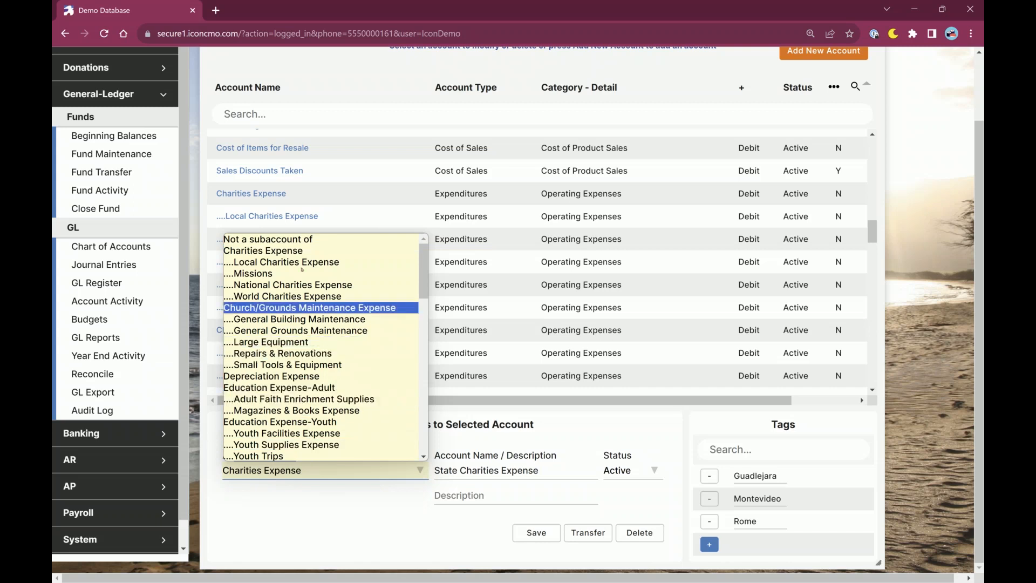
pyautogui.click(322, 308)
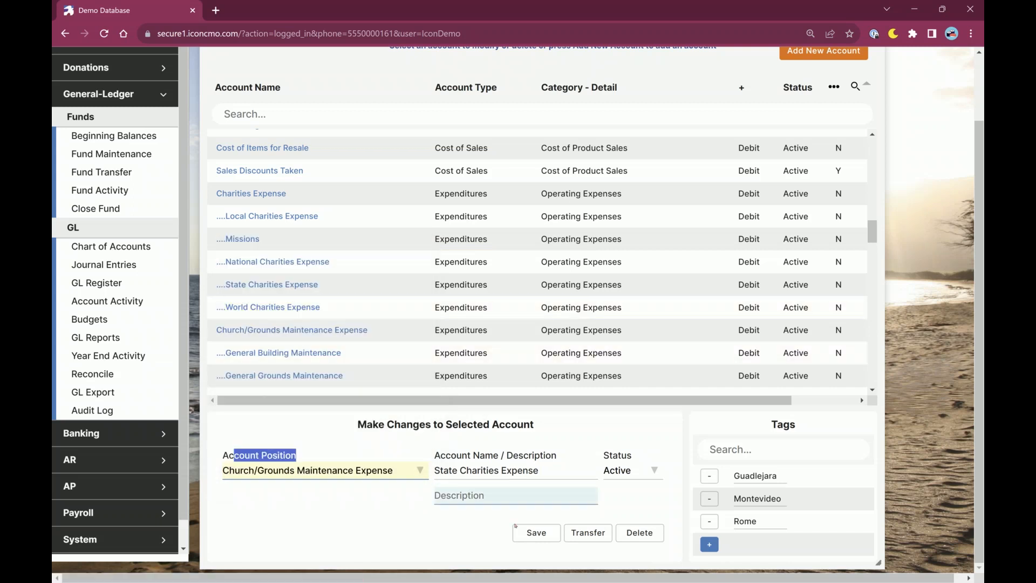
pyautogui.click(536, 534)
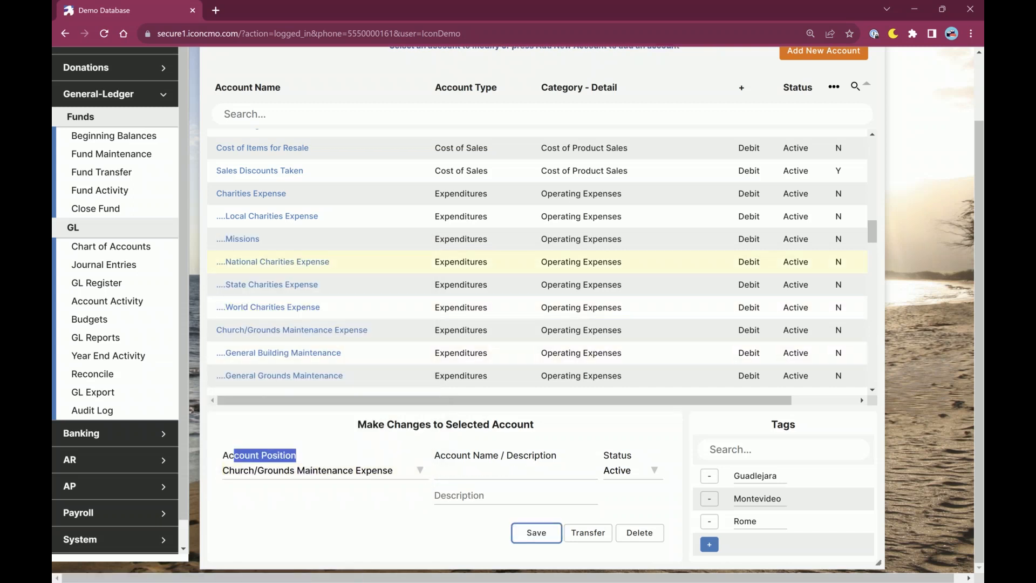
# Examine the category details of the Church/Grounds Maintenance Expense and Bank Service Charges accounts.
pyautogui.moveTo(630, 330); pyautogui.dragTo(539, 334)
pyautogui.scroll(-15, 550, 334)
pyautogui.scroll(-12, 546, 338)
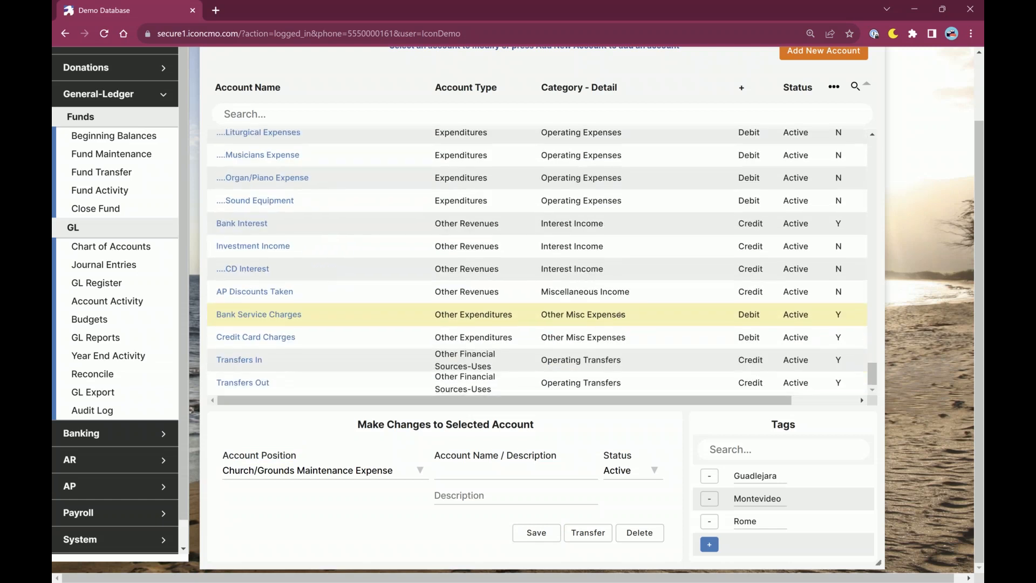
pyautogui.moveTo(633, 317); pyautogui.dragTo(535, 319)
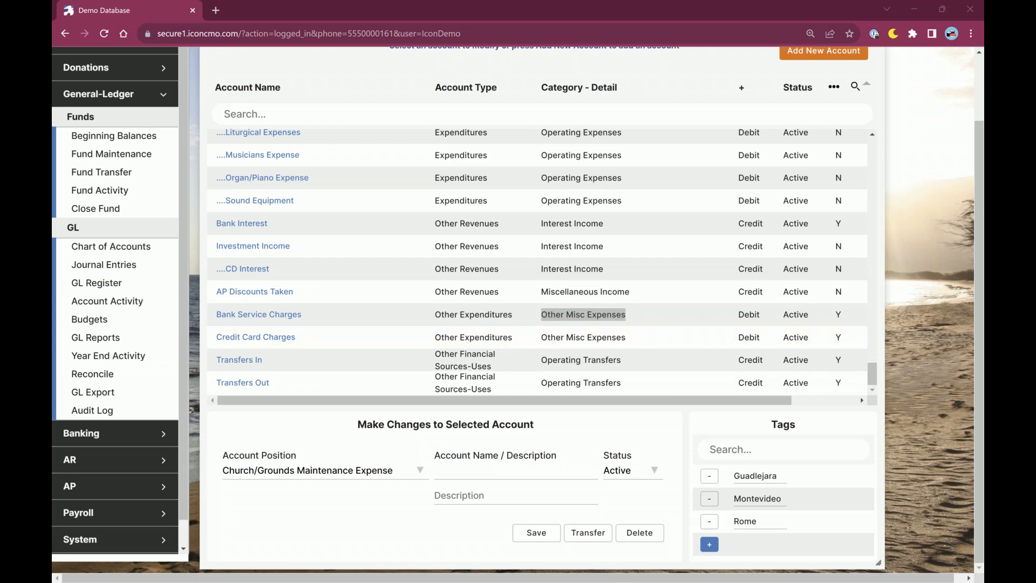
# Close and reopen the Chart of Accounts, then look over the account list from its beginning.
pyautogui.scroll(2, 525, 71)
pyautogui.click(870, 92)
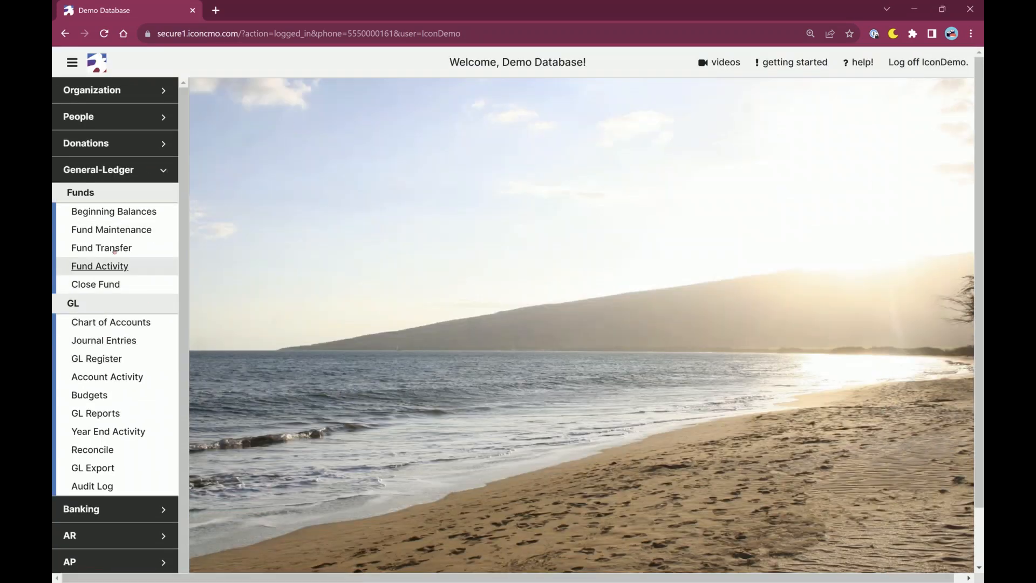
pyautogui.click(111, 322)
pyautogui.moveTo(631, 93); pyautogui.dragTo(655, 96)
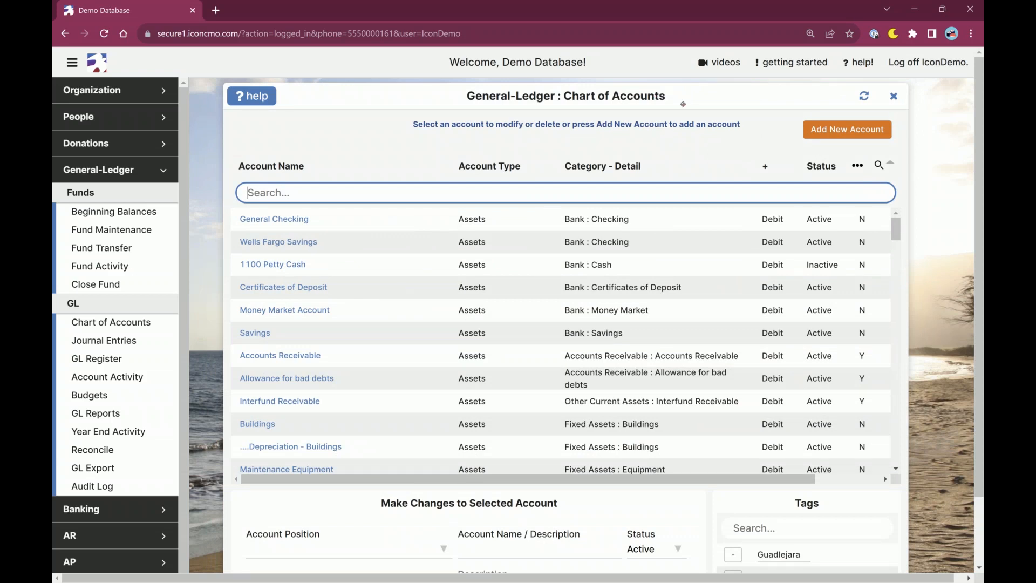
pyautogui.moveTo(680, 102); pyautogui.dragTo(665, 105)
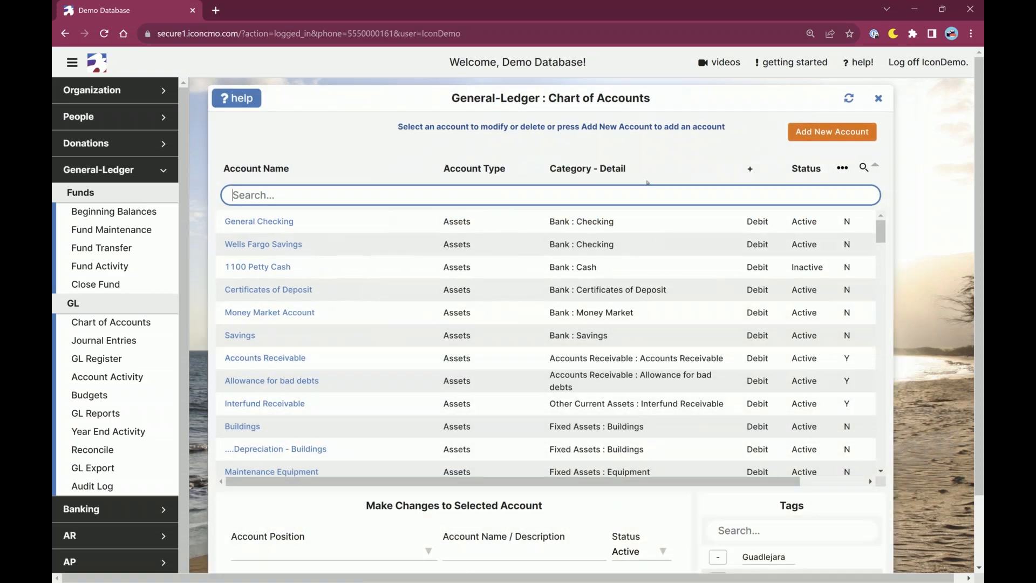
pyautogui.scroll(-3, 582, 254)
pyautogui.scroll(3, 540, 324)
# Generate the Chart of Accounts report from GL Reports as a PDF with Print Inactive set to No.
pyautogui.click(100, 170)
pyautogui.click(100, 171)
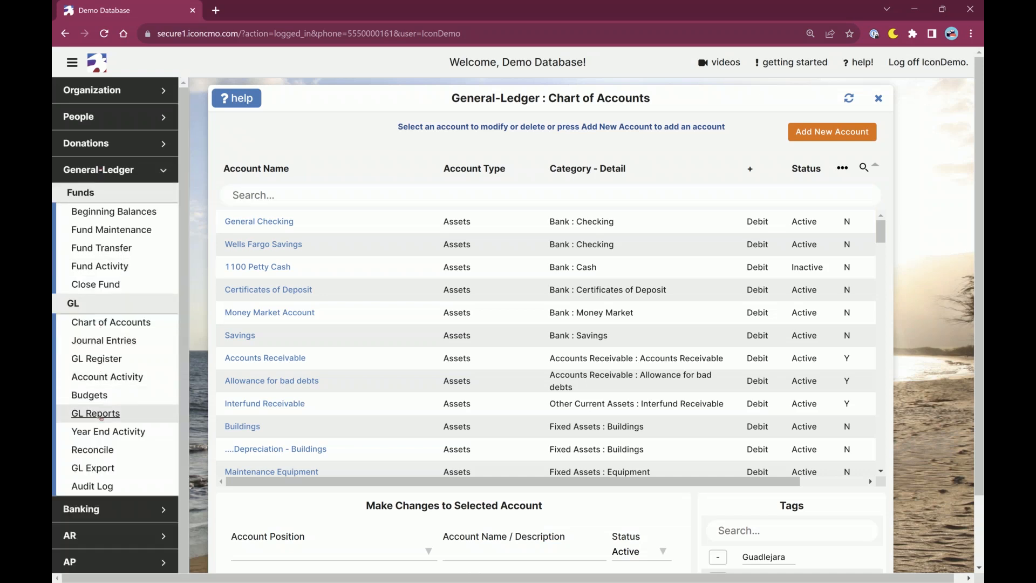
pyautogui.click(97, 414)
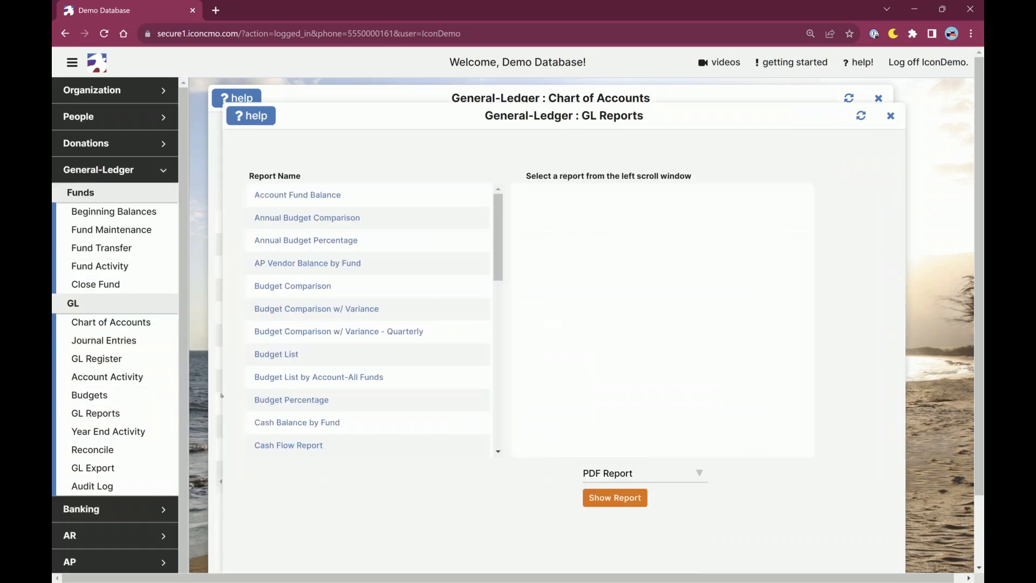
pyautogui.scroll(-2, 259, 387)
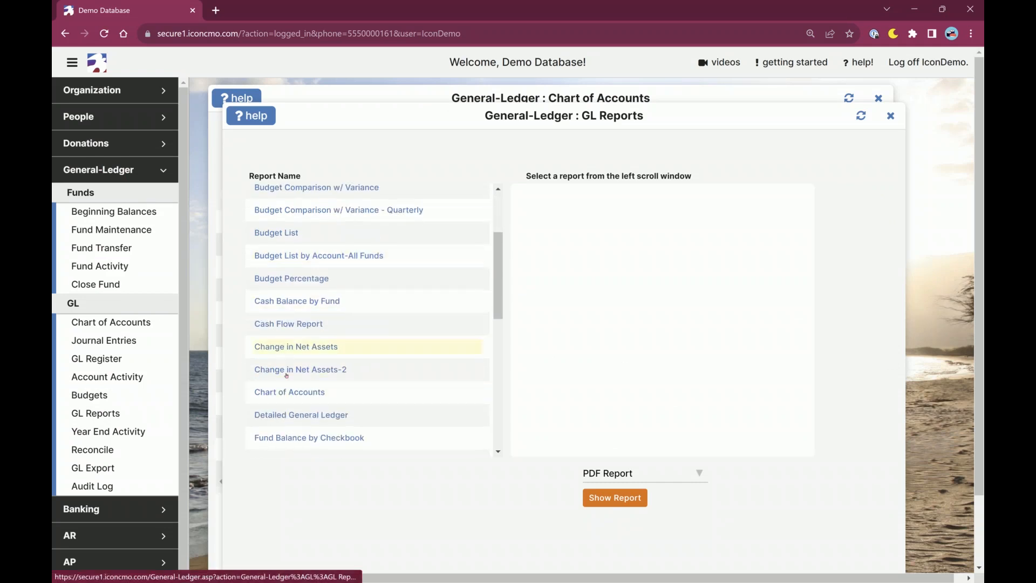
pyautogui.click(290, 394)
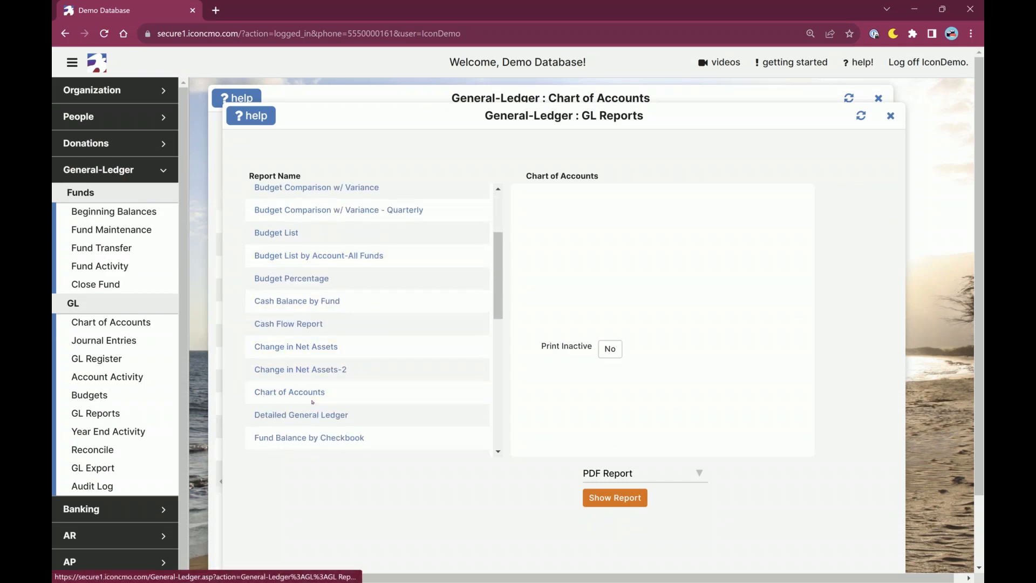
pyautogui.click(638, 499)
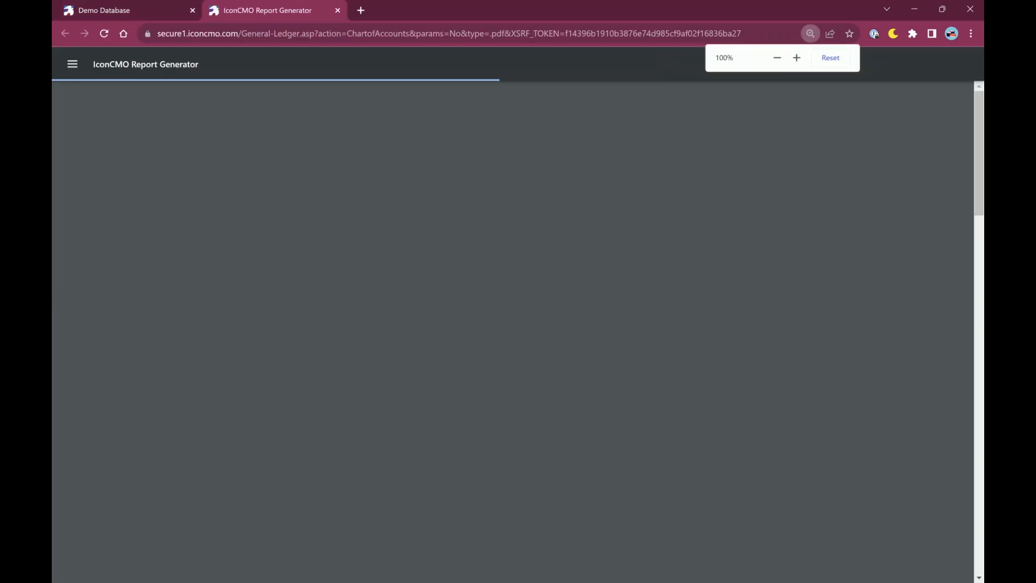
# Enlarge the report to 175% and examine how its accounts and indented subaccounts are grouped by type and category.
pyautogui.hotkey('ctrl', '+')
pyautogui.hotkey('ctrl', '+')
pyautogui.hotkey('ctrl', '+')
pyautogui.hotkey('ctrl', '+')
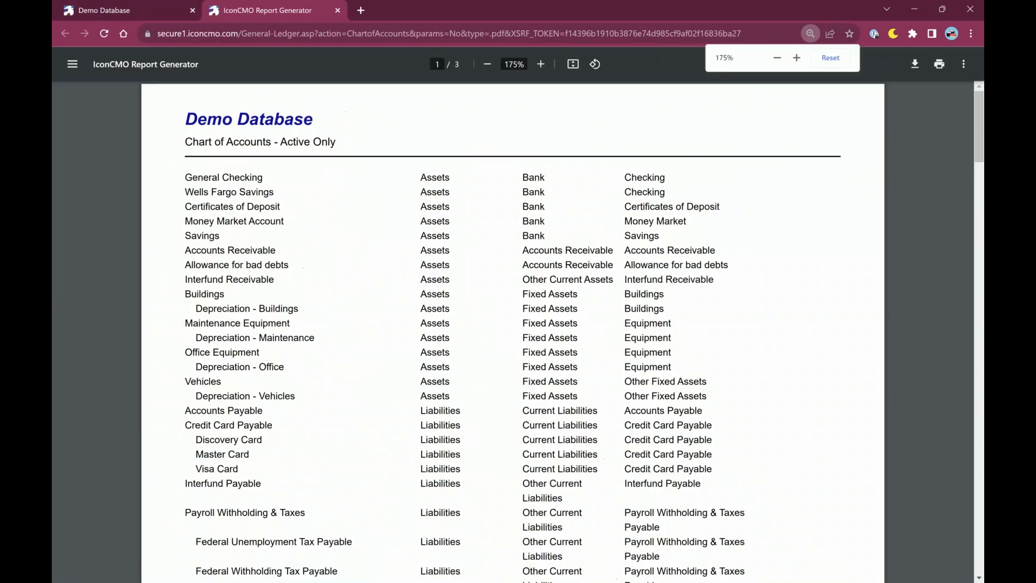
pyautogui.scroll(-7, 531, 313)
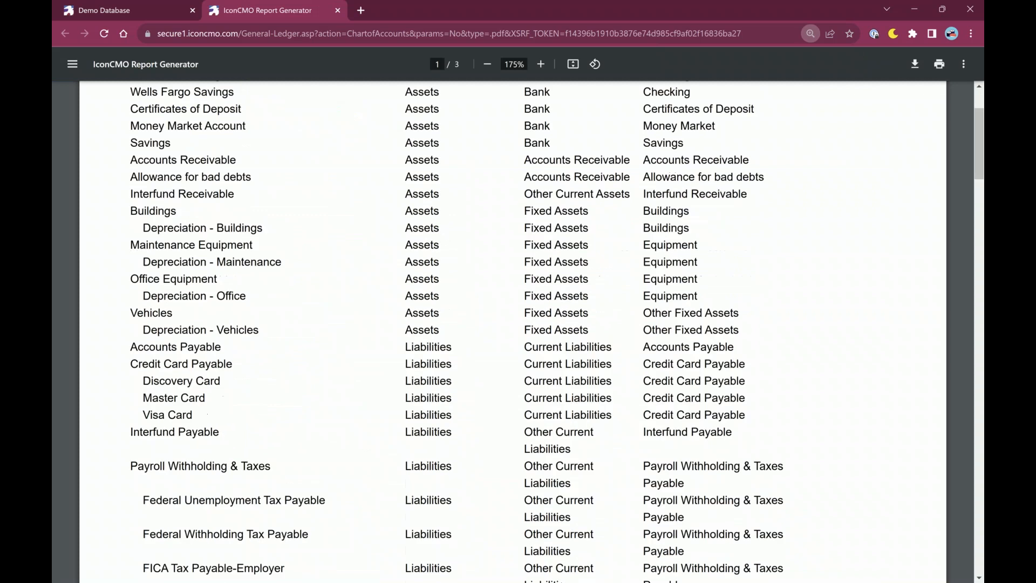
pyautogui.scroll(-7, 531, 313)
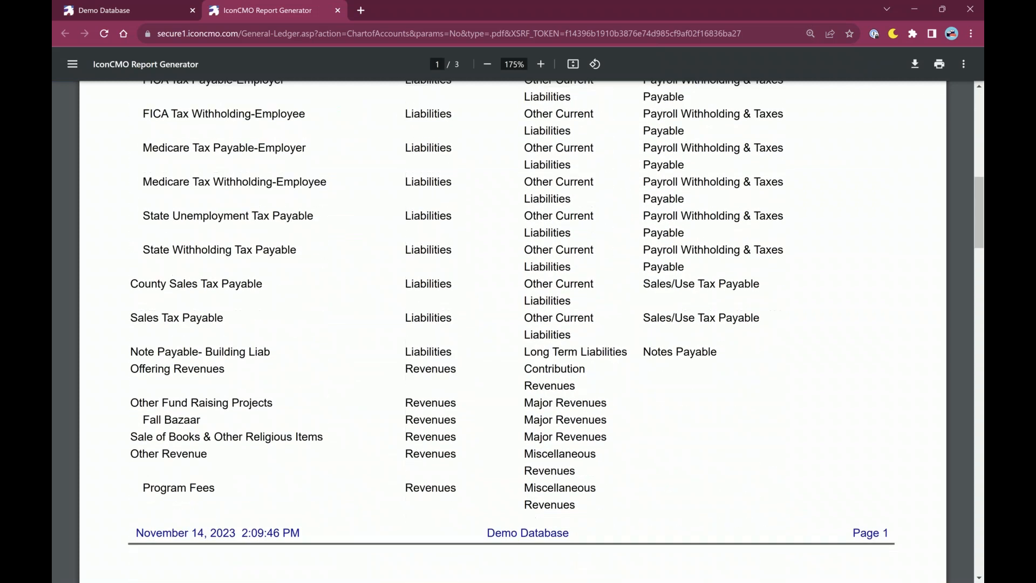
pyautogui.scroll(-8, 532, 313)
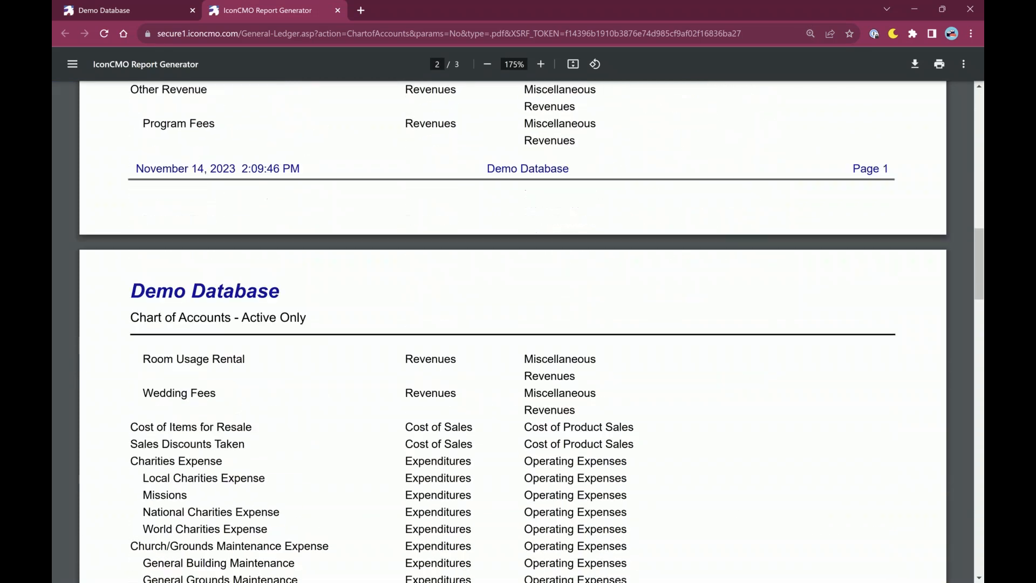
pyautogui.scroll(-5, 513, 332)
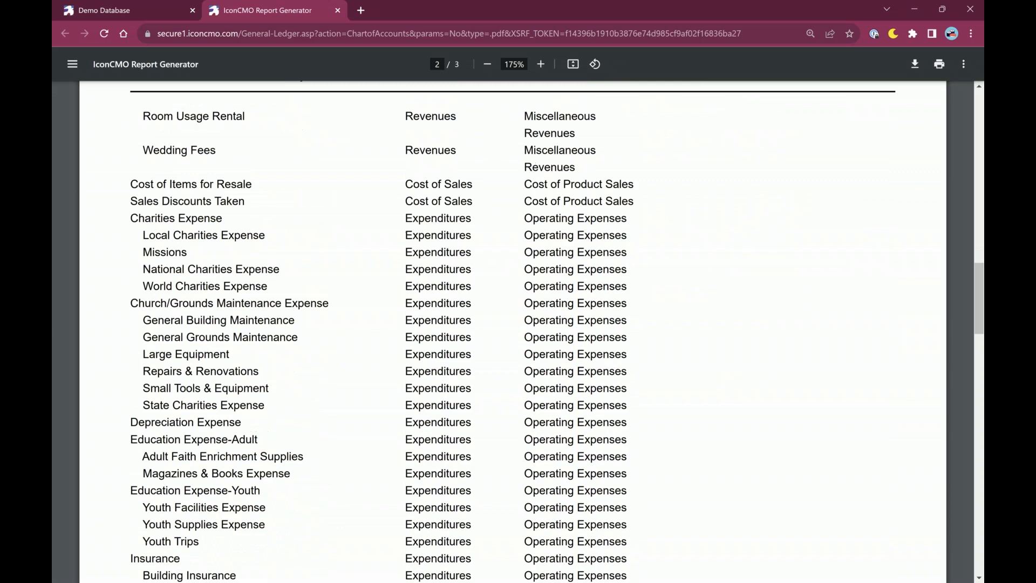
pyautogui.scroll(-7, 513, 332)
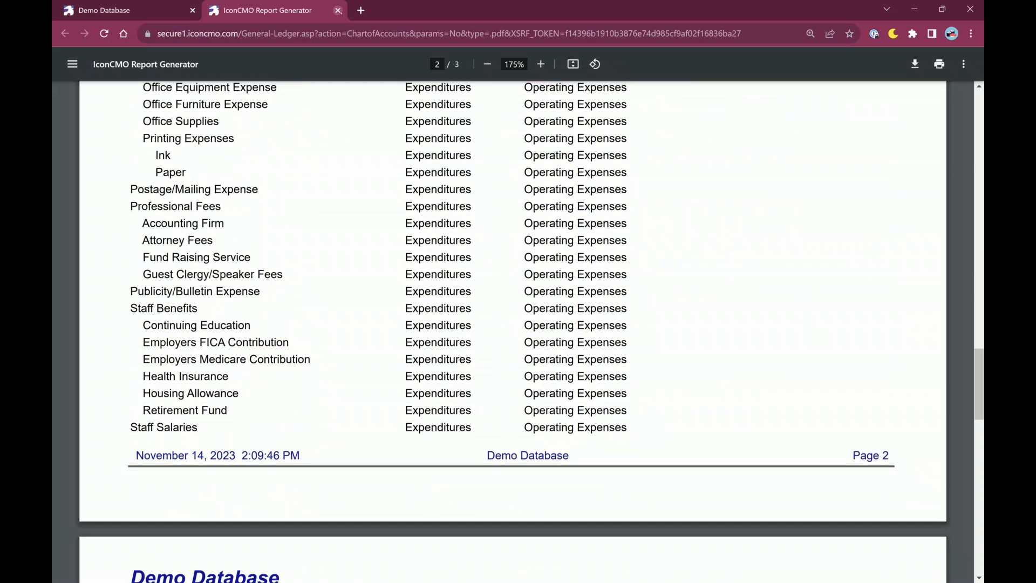
# Close the report, GL Reports and Chart of Accounts, and open Fund Maintenance.
pyautogui.click(338, 10)
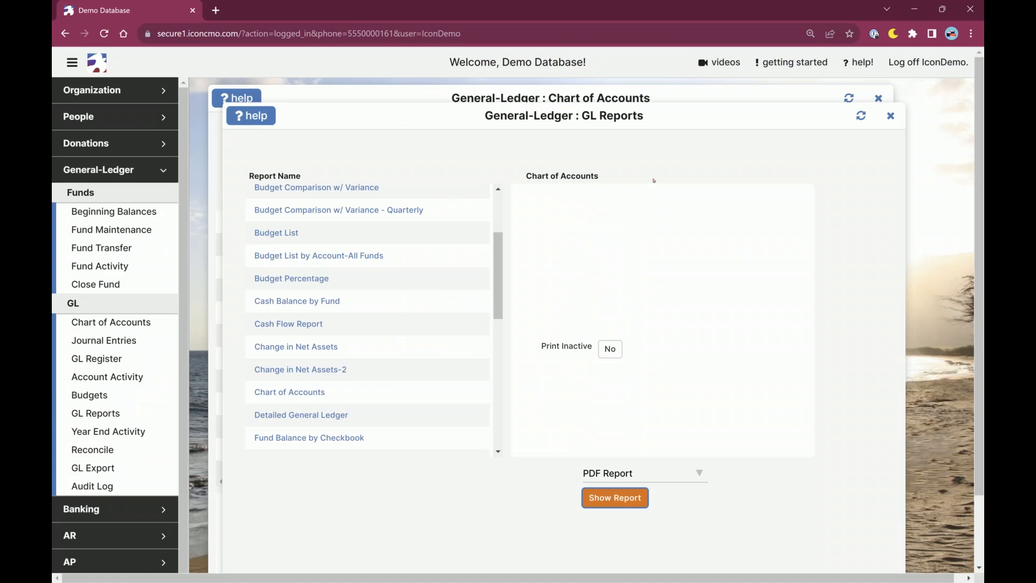
pyautogui.click(891, 115)
pyautogui.click(879, 98)
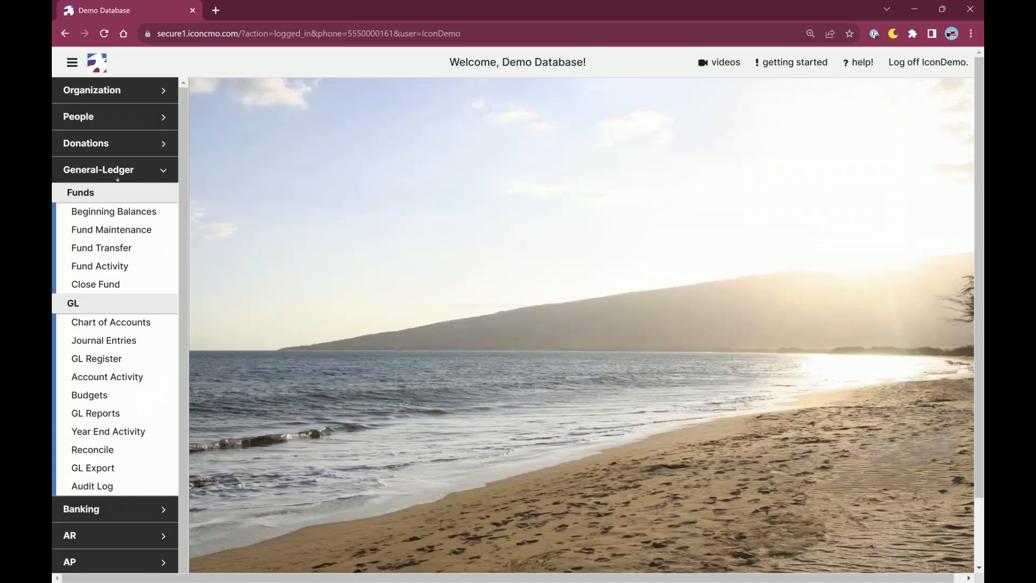
pyautogui.click(111, 230)
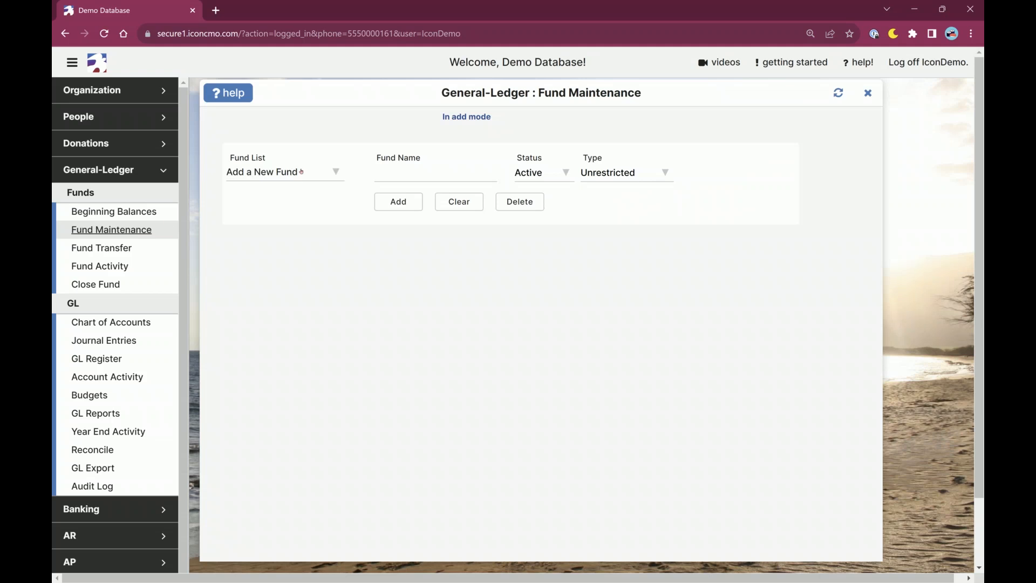
# Review the fund name, status and type fields for a new fund and look through the list of existing funds.
pyautogui.click(394, 173)
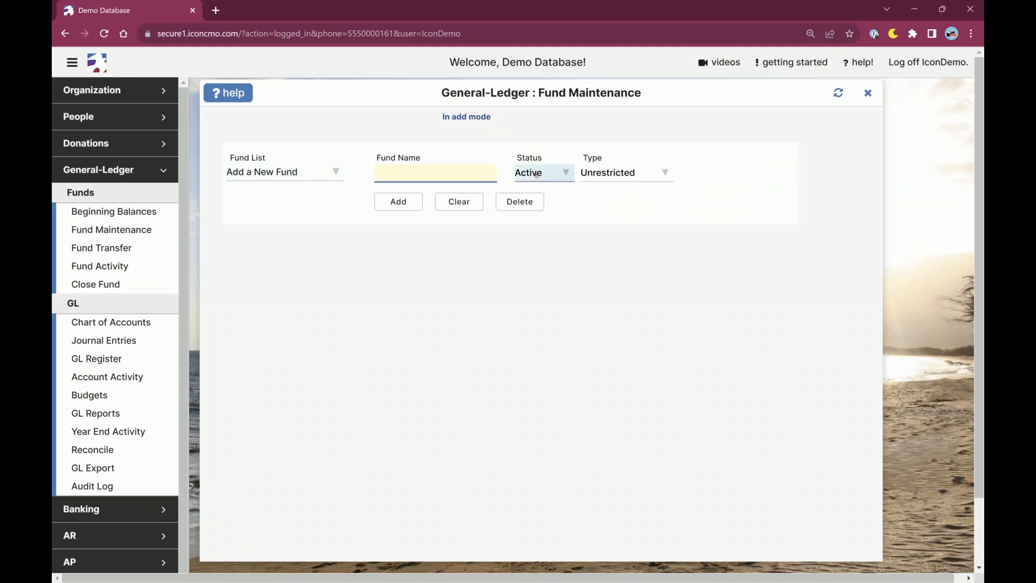
pyautogui.click(537, 174)
pyautogui.click(536, 174)
pyautogui.click(605, 177)
pyautogui.click(605, 178)
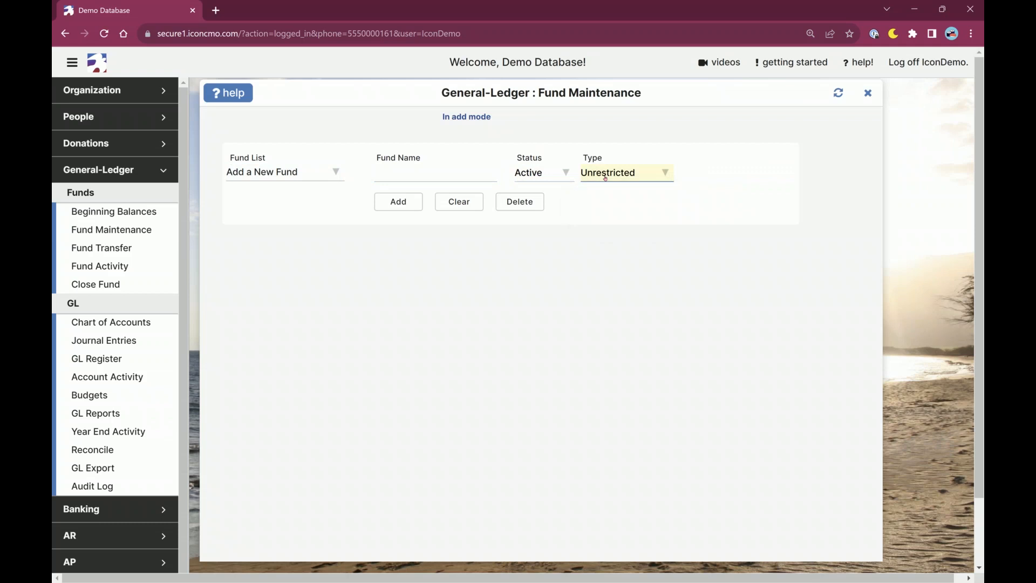
pyautogui.click(413, 208)
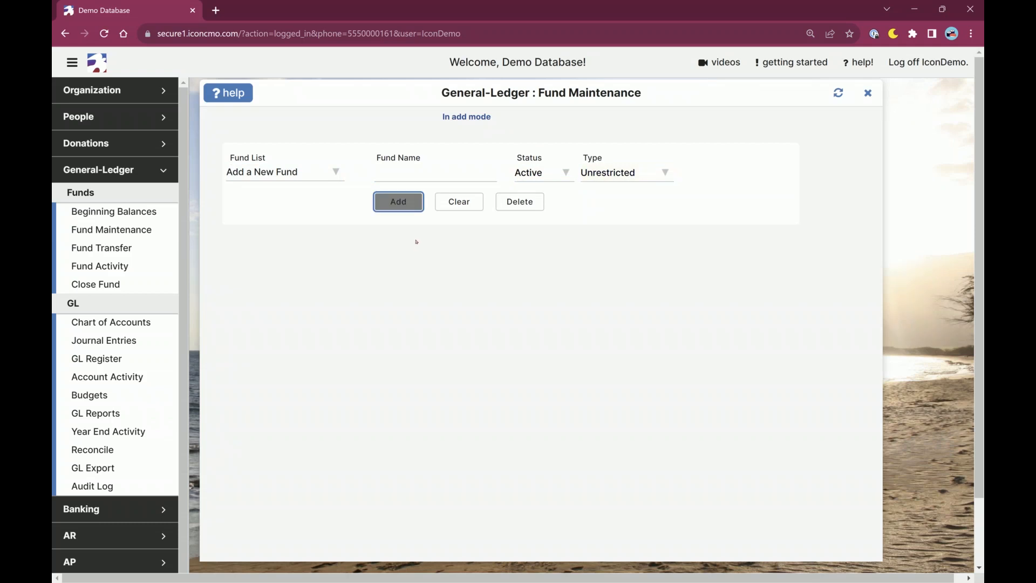
pyautogui.click(316, 178)
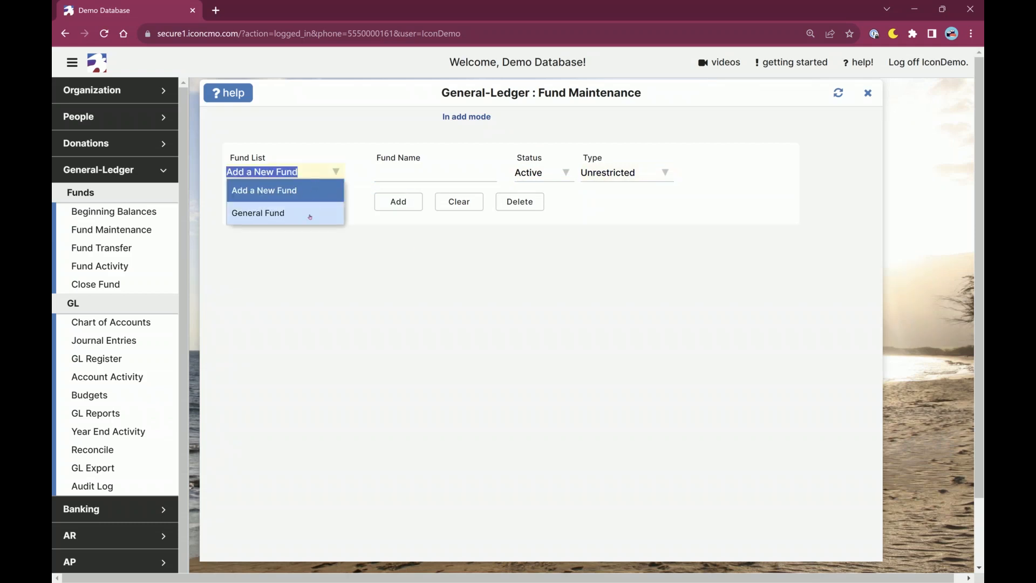
pyautogui.click(321, 172)
# Add a new fund named Youth Fund with Active status and the Unrestricted type.
pyautogui.click(409, 173)
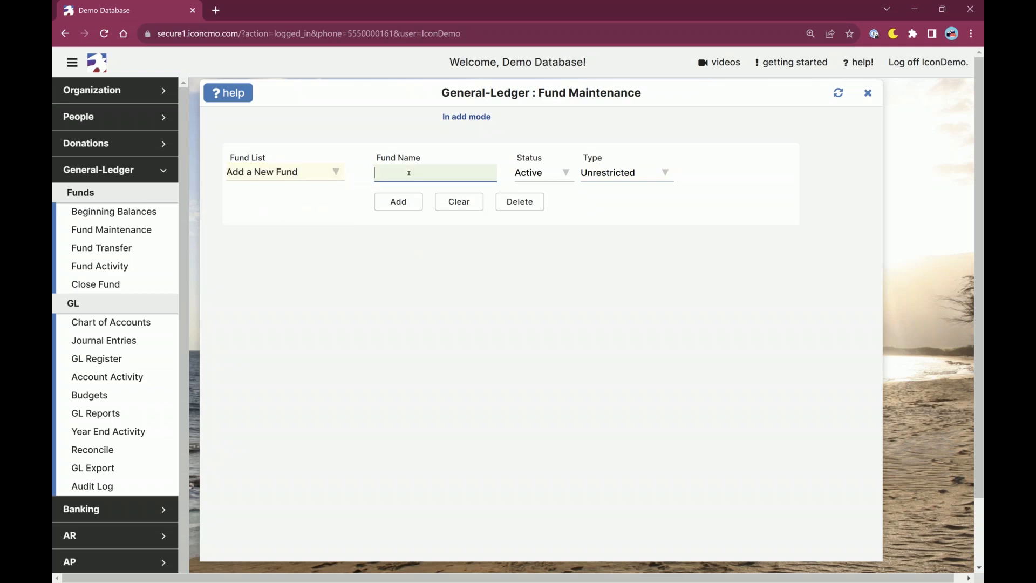
pyautogui.write('Youth Fund')
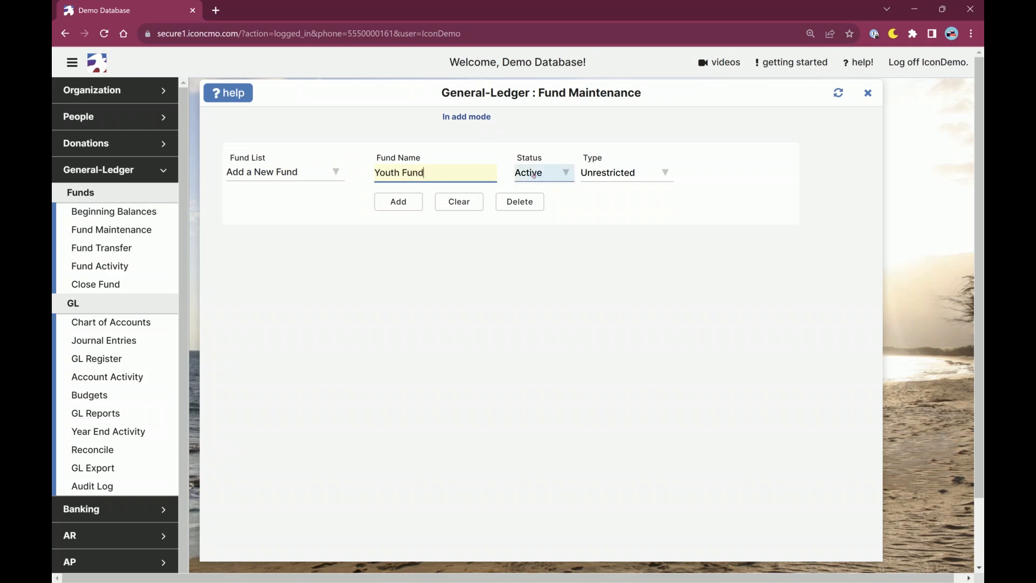
pyautogui.click(561, 172)
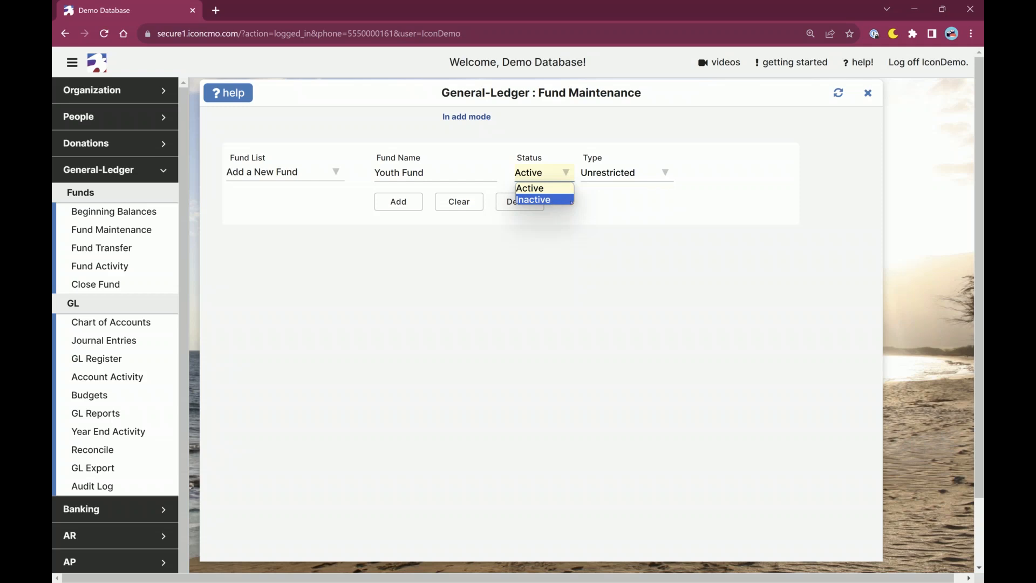
pyautogui.click(582, 234)
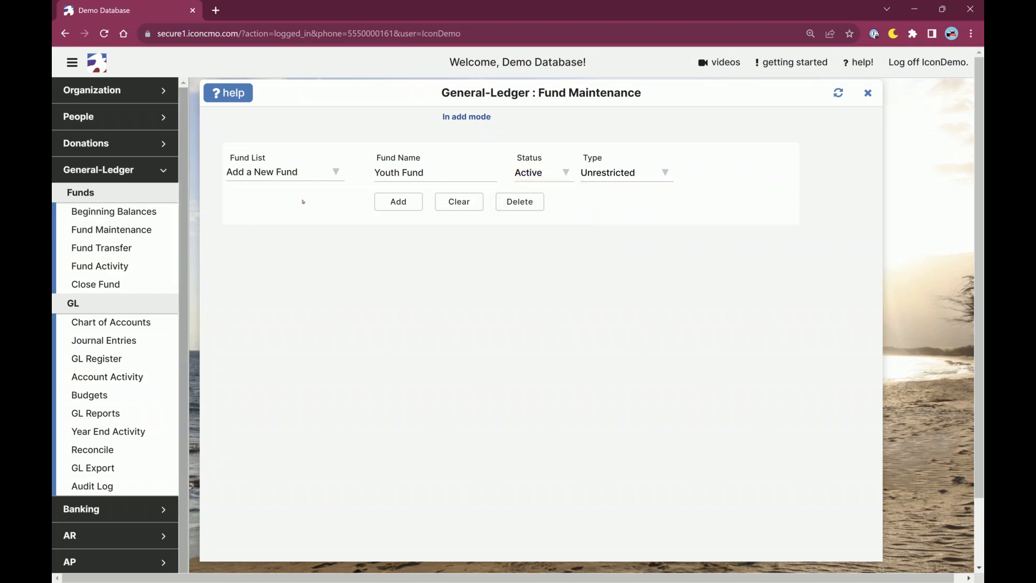
pyautogui.click(397, 202)
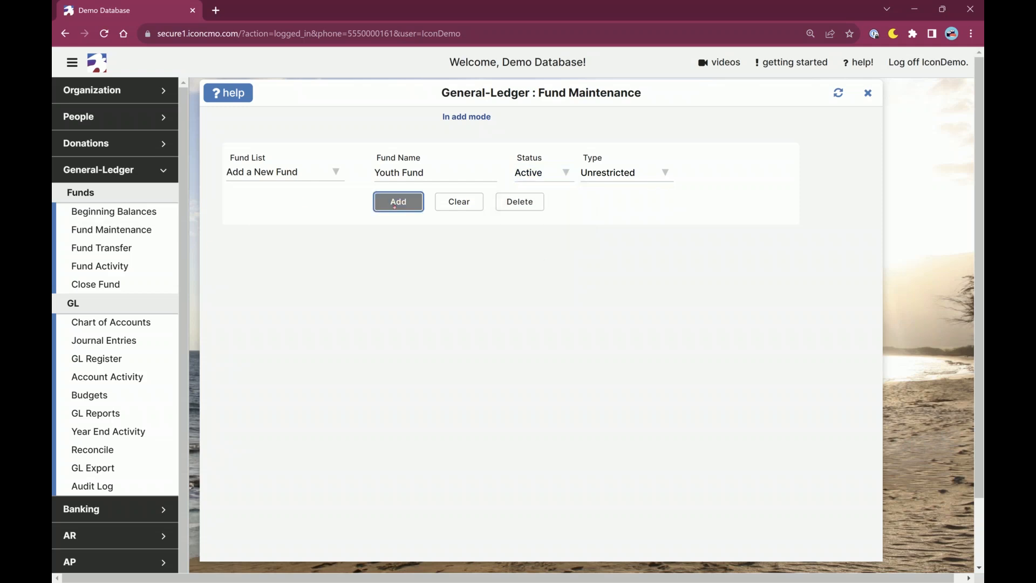
# Load the General Fund for changes, try the Inactive status and set it back to Active without saving.
pyautogui.click(325, 181)
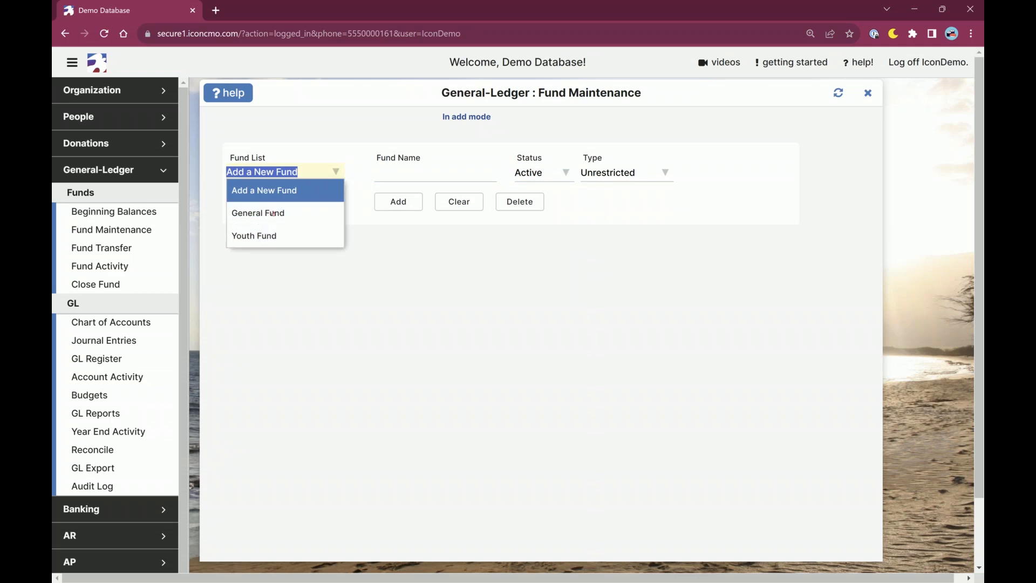
pyautogui.click(275, 218)
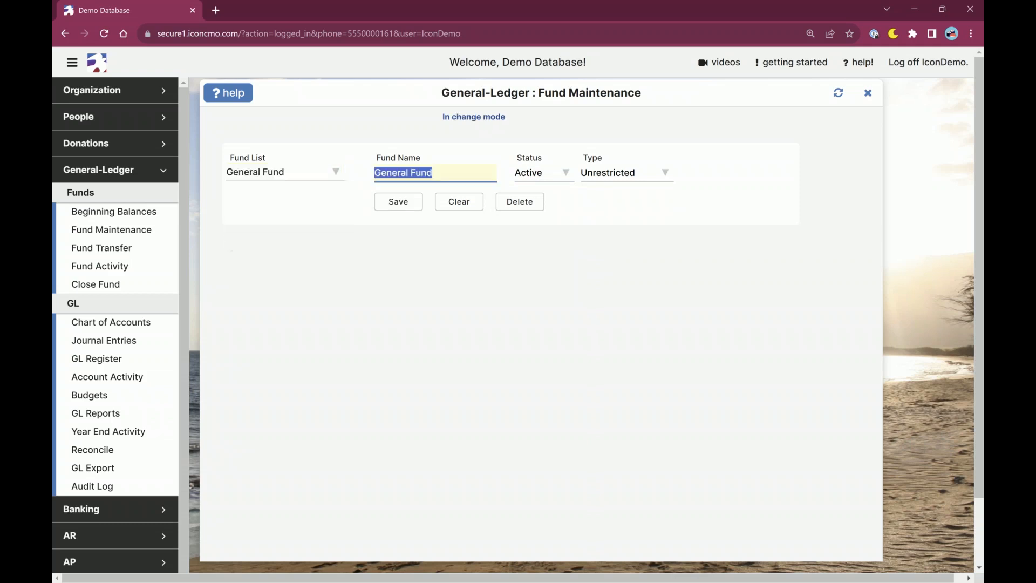
pyautogui.click(540, 173)
pyautogui.press('Down')
pyautogui.press('Return')
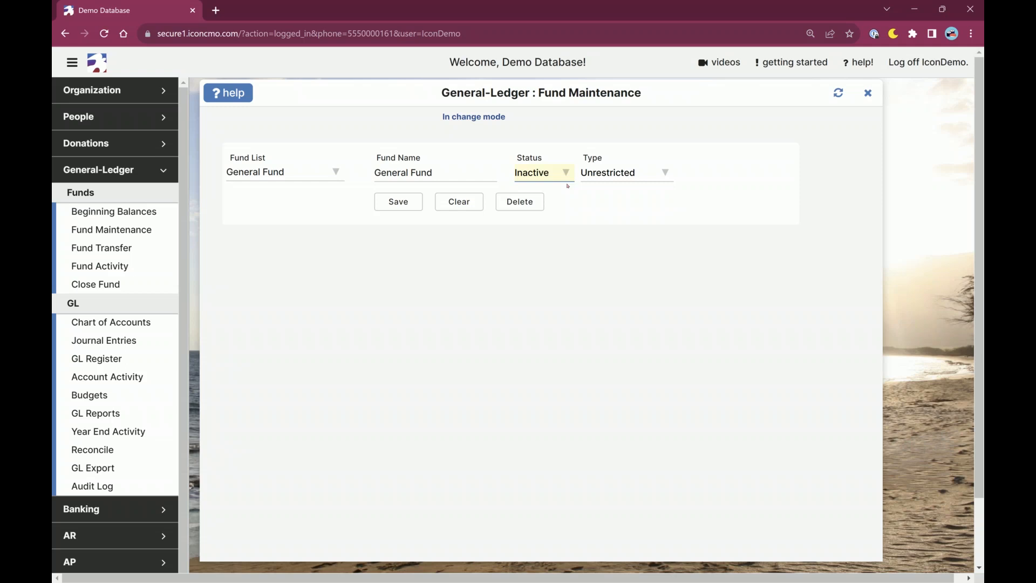
pyautogui.click(558, 177)
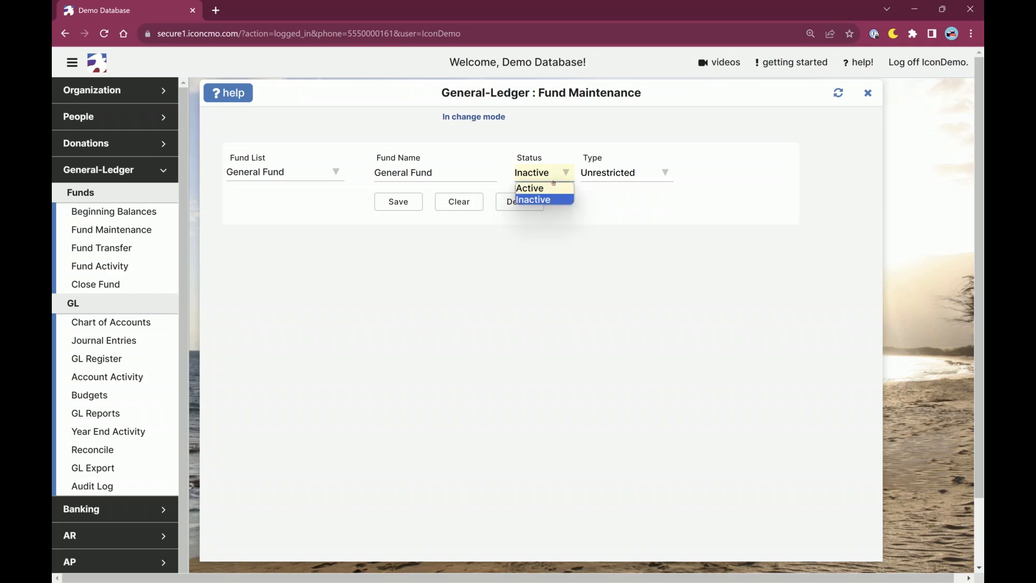
pyautogui.click(542, 188)
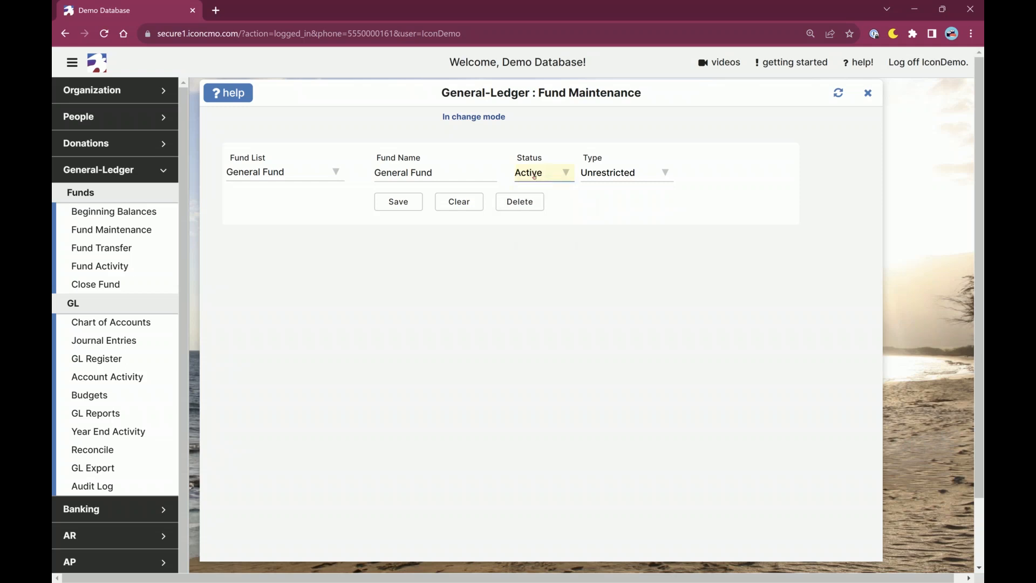
# Fill in a new fund named Music Ministry with the Restricted type, without adding it.
pyautogui.click(250, 171)
pyautogui.click(255, 189)
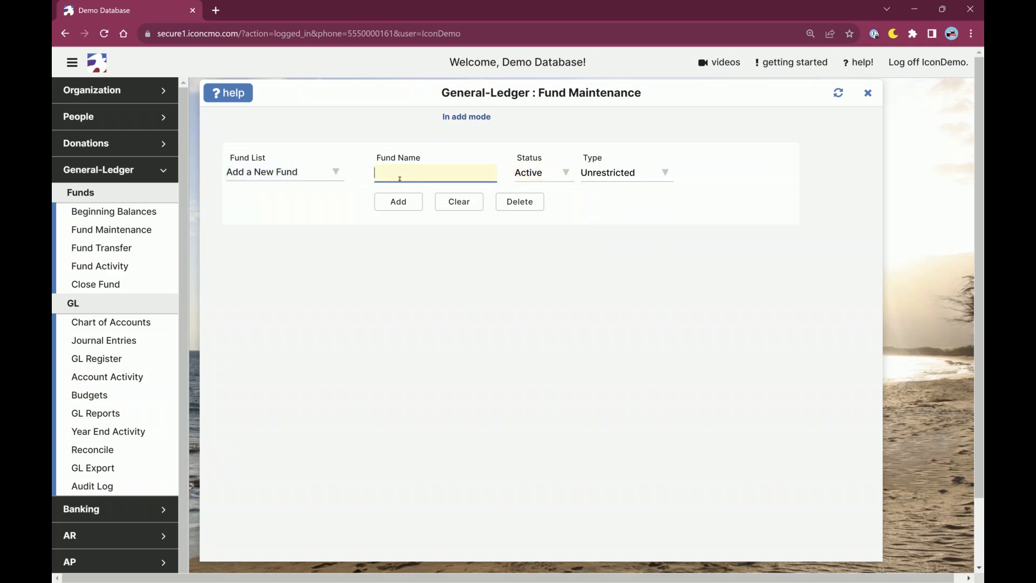
pyautogui.write('Music Ministry')
pyautogui.press('Tab')
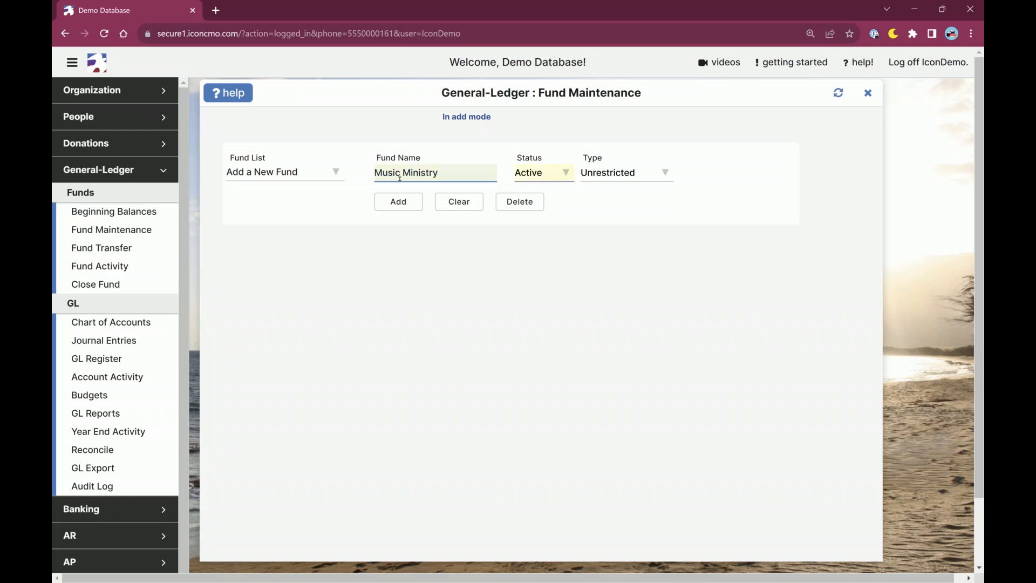
pyautogui.click(633, 174)
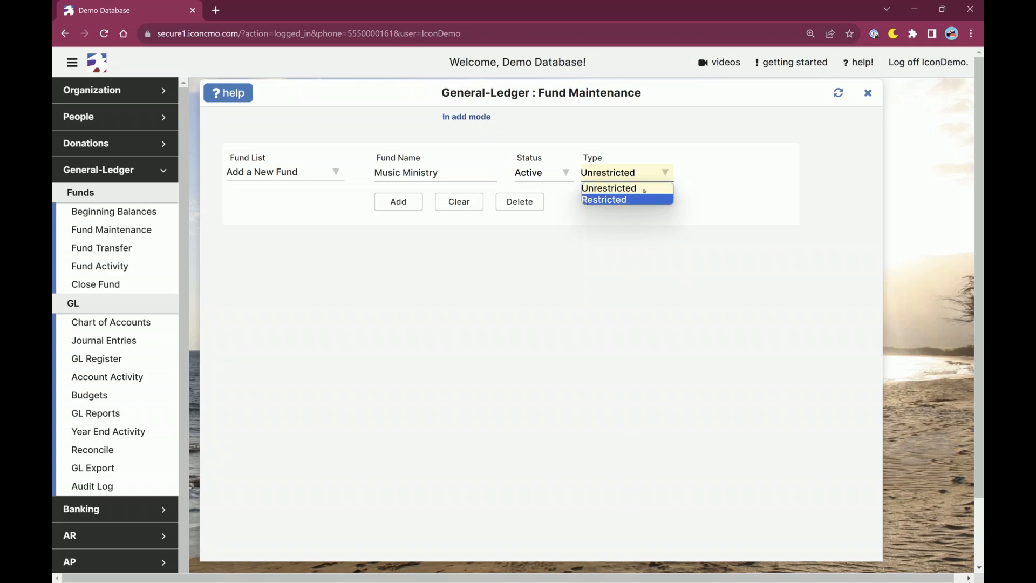
pyautogui.click(623, 199)
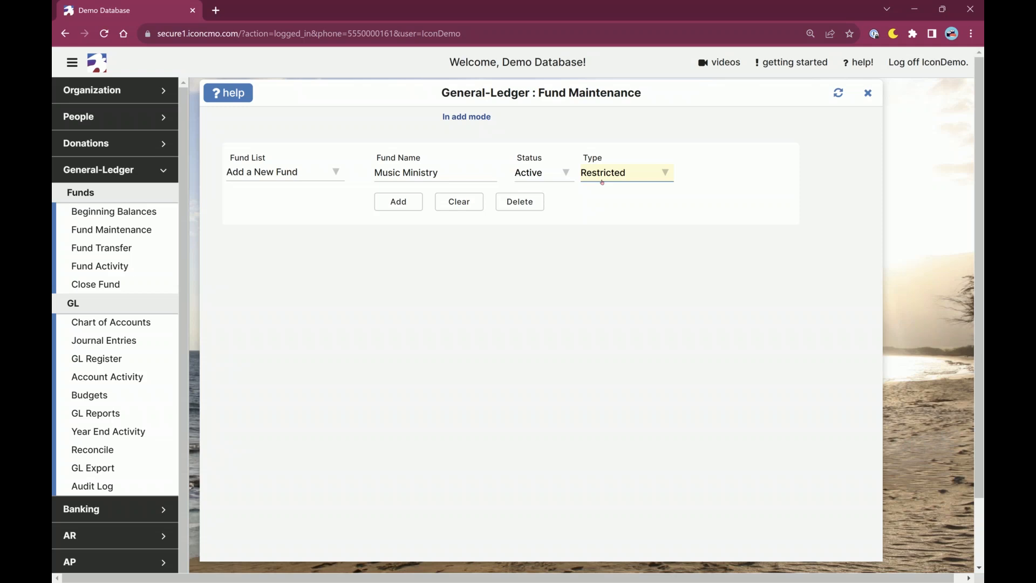
pyautogui.click(602, 182)
pyautogui.click(602, 182)
# Load the General Fund for changes and check its type choices, keeping Unrestricted.
pyautogui.click(281, 171)
pyautogui.click(259, 211)
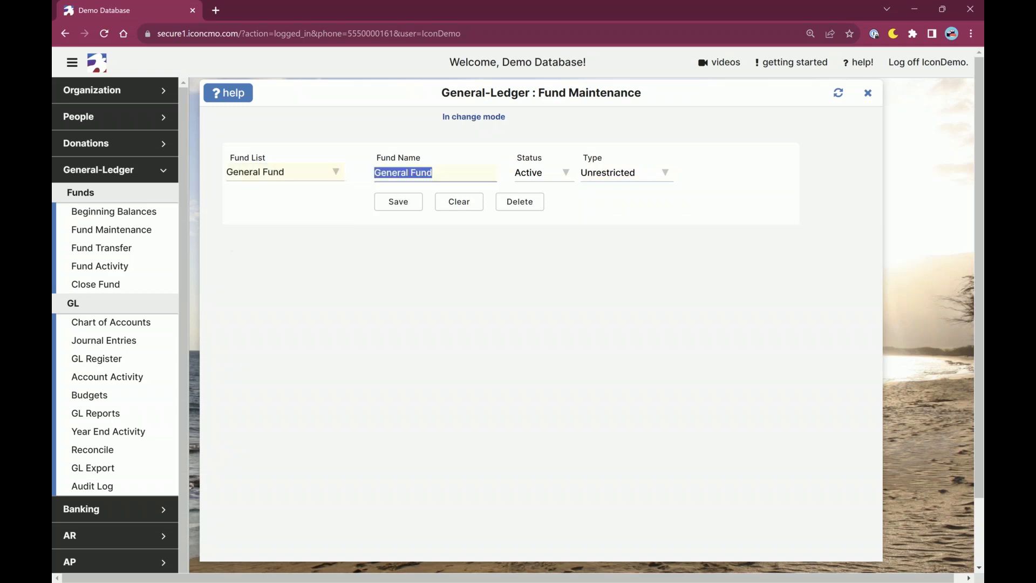
pyautogui.click(448, 179)
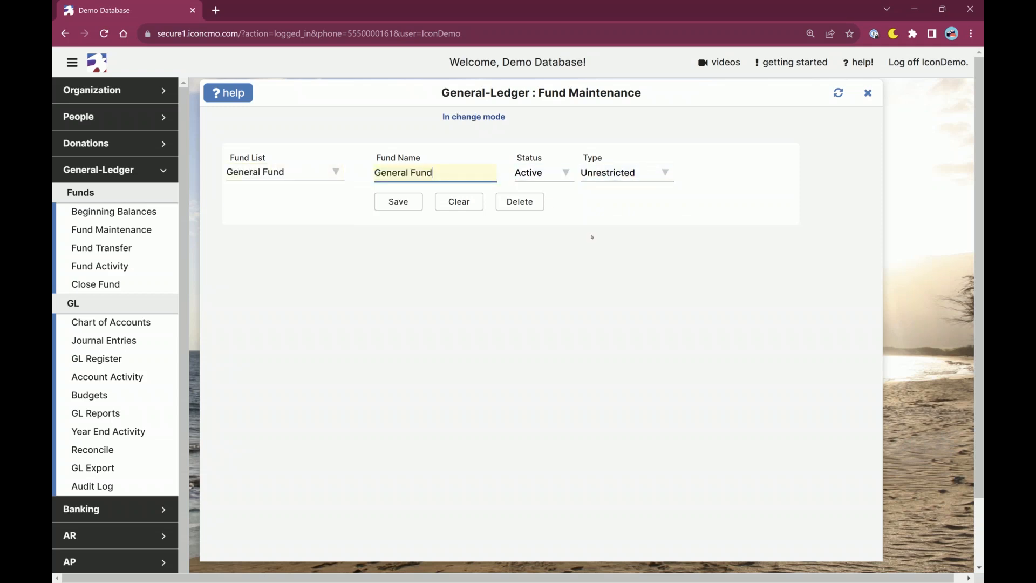
pyautogui.click(621, 172)
pyautogui.click(596, 191)
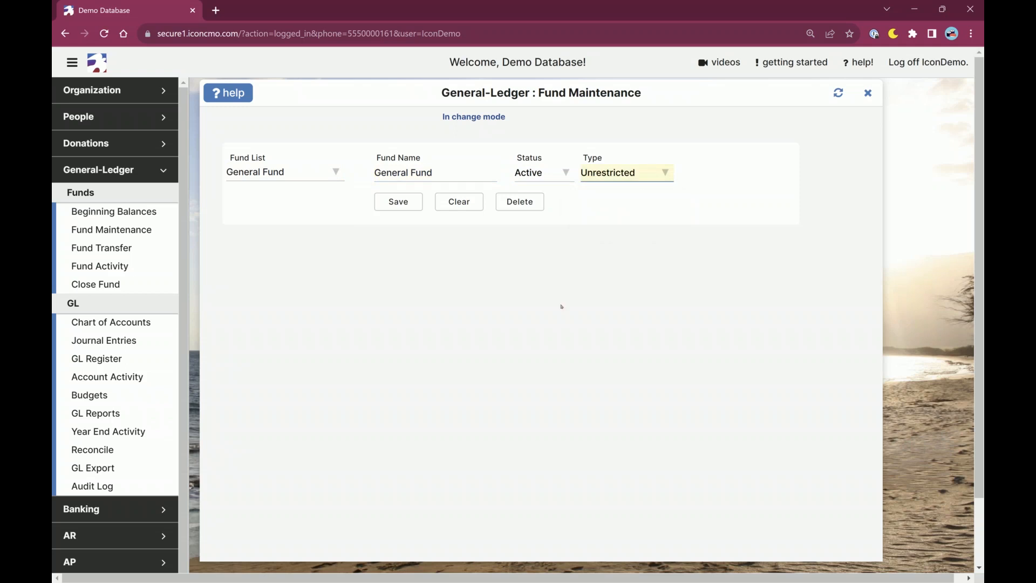
pyautogui.click(414, 206)
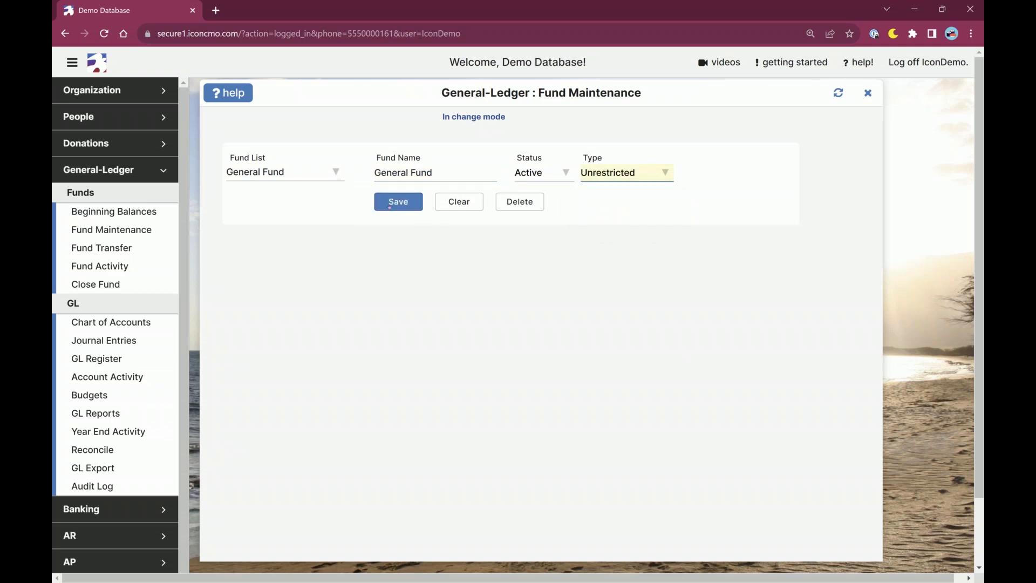
# Load the Youth Fund to view its name, status and type, and clear the form.
pyautogui.click(285, 172)
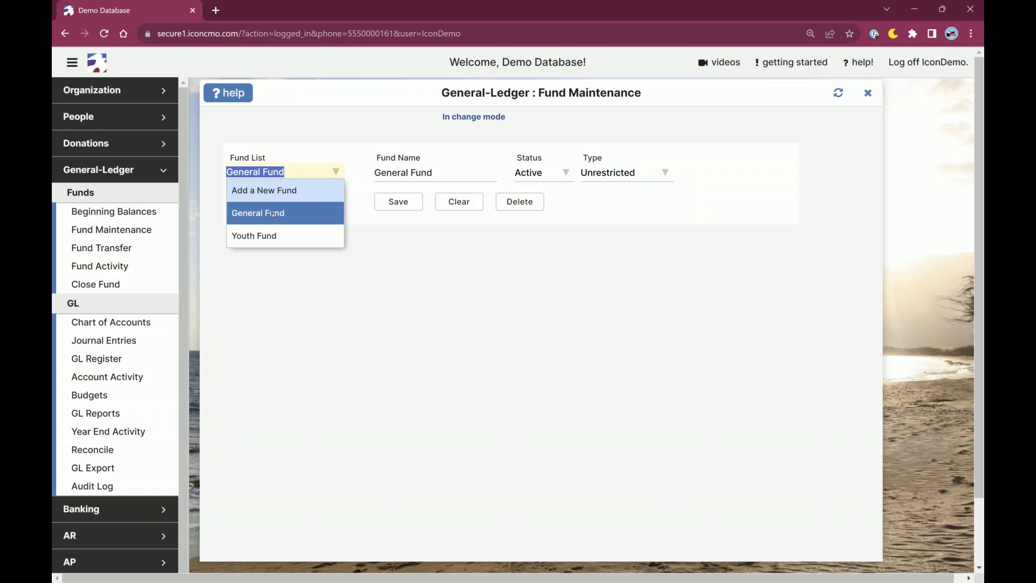
pyautogui.click(276, 236)
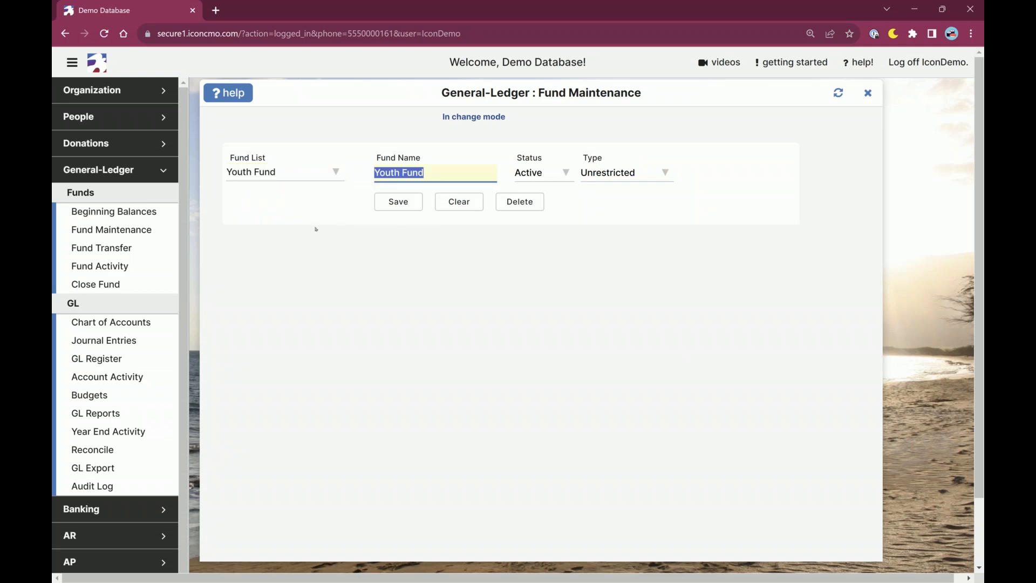
pyautogui.click(459, 201)
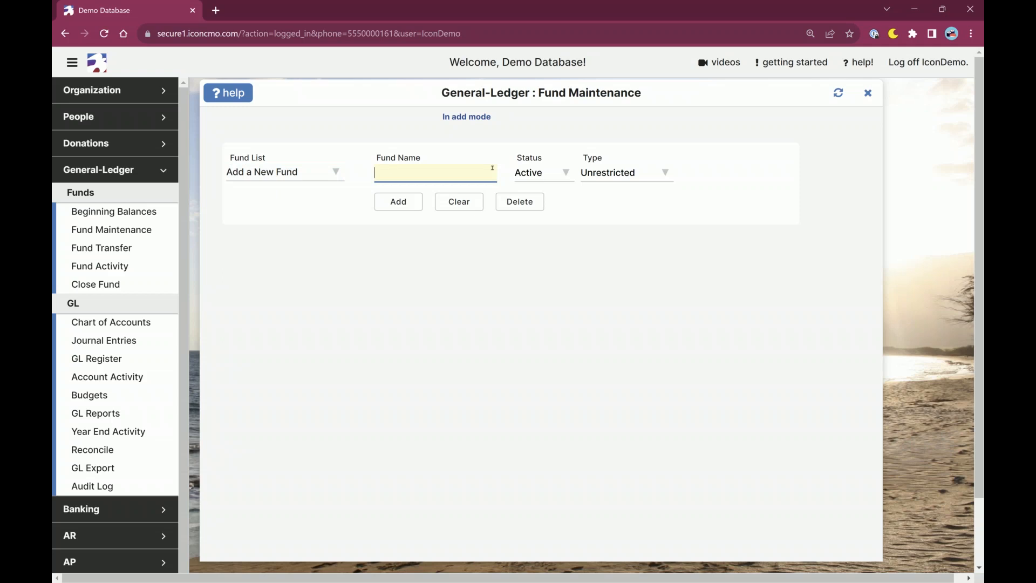
# Look through the list of existing funds and the status options for a new fund.
pyautogui.click(276, 173)
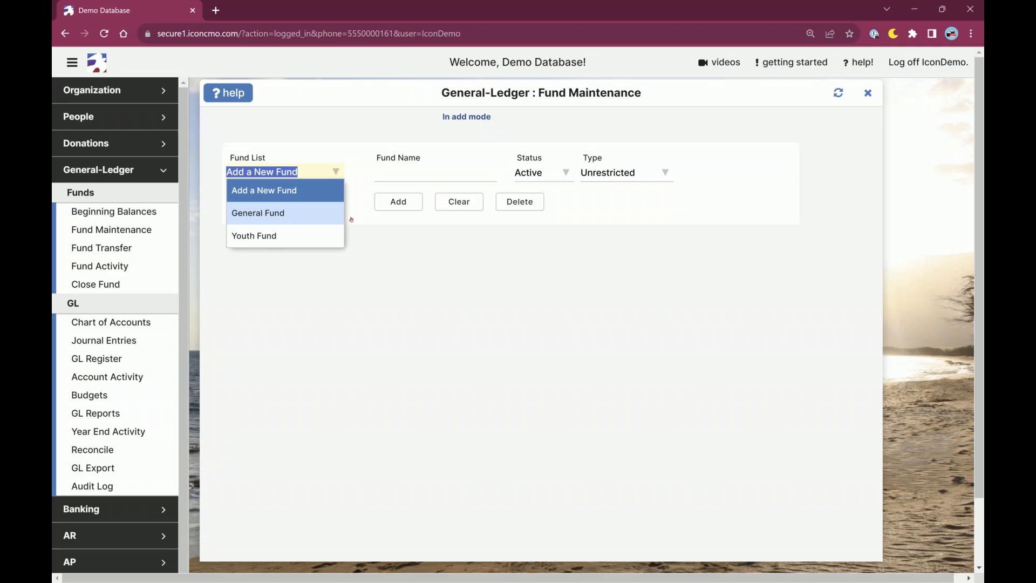
pyautogui.click(518, 268)
pyautogui.click(557, 177)
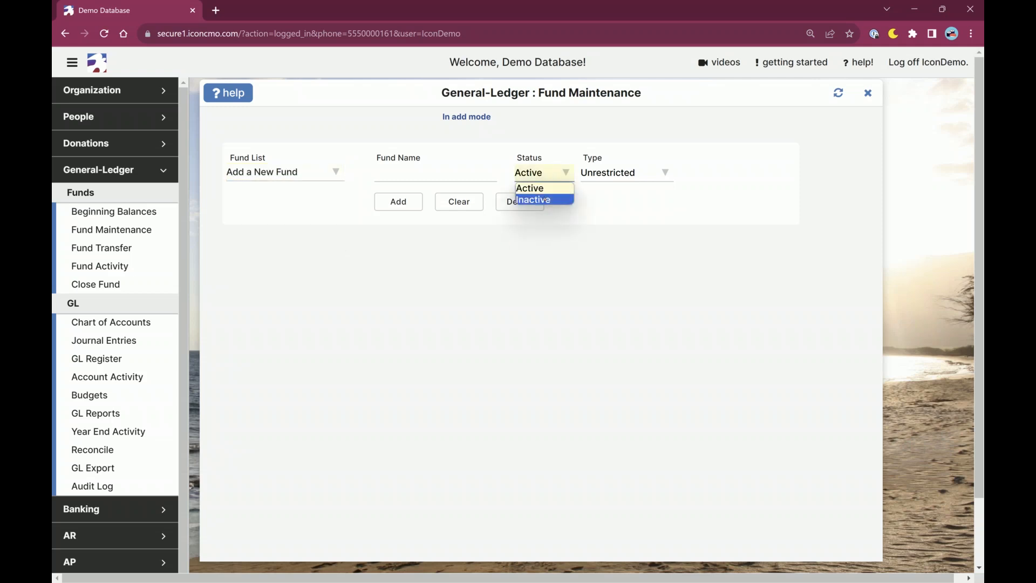
pyautogui.click(548, 175)
# Load the Youth Fund and start its deletion without completing it.
pyautogui.click(284, 172)
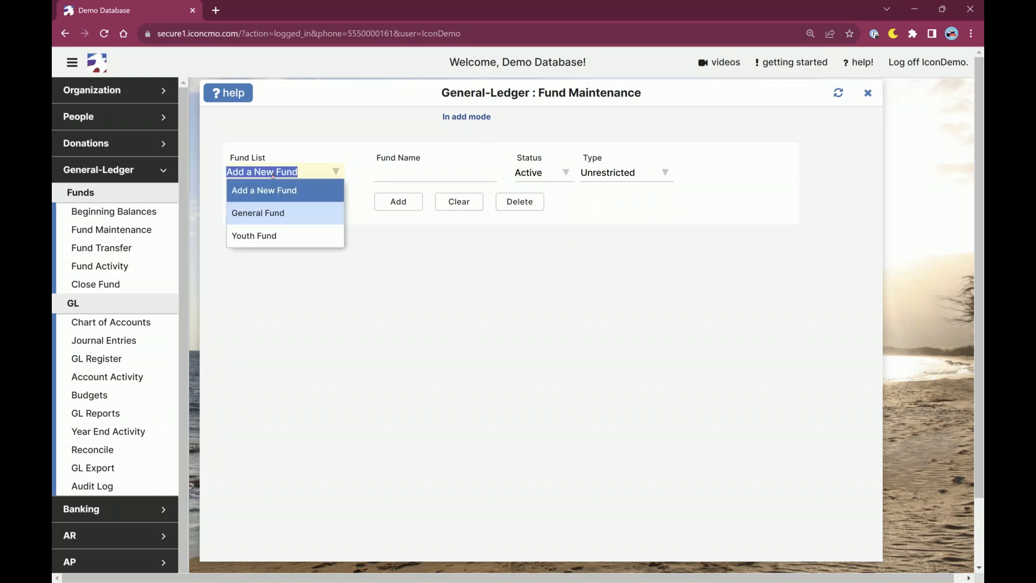
pyautogui.click(254, 234)
pyautogui.click(513, 205)
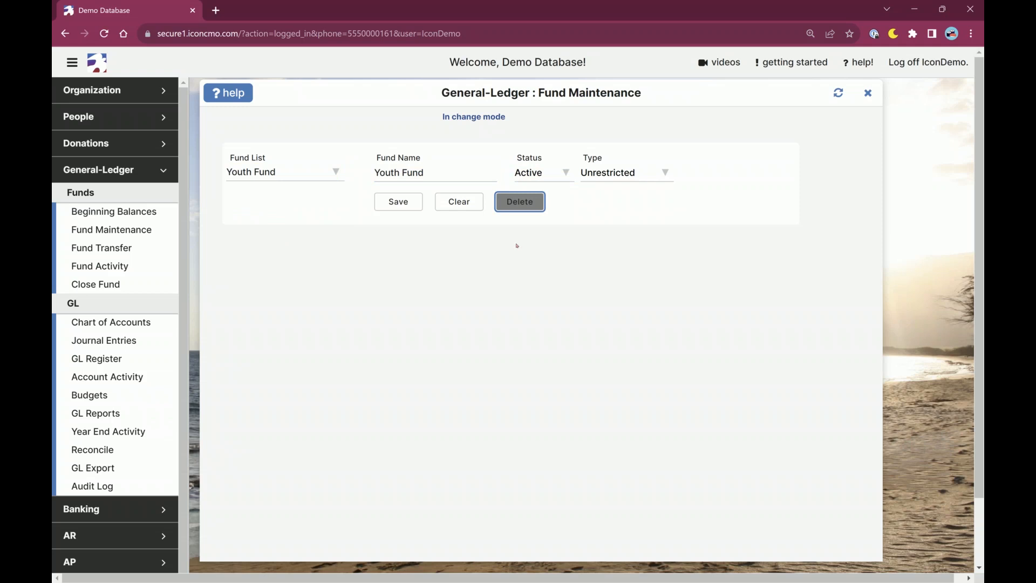
pyautogui.click(522, 264)
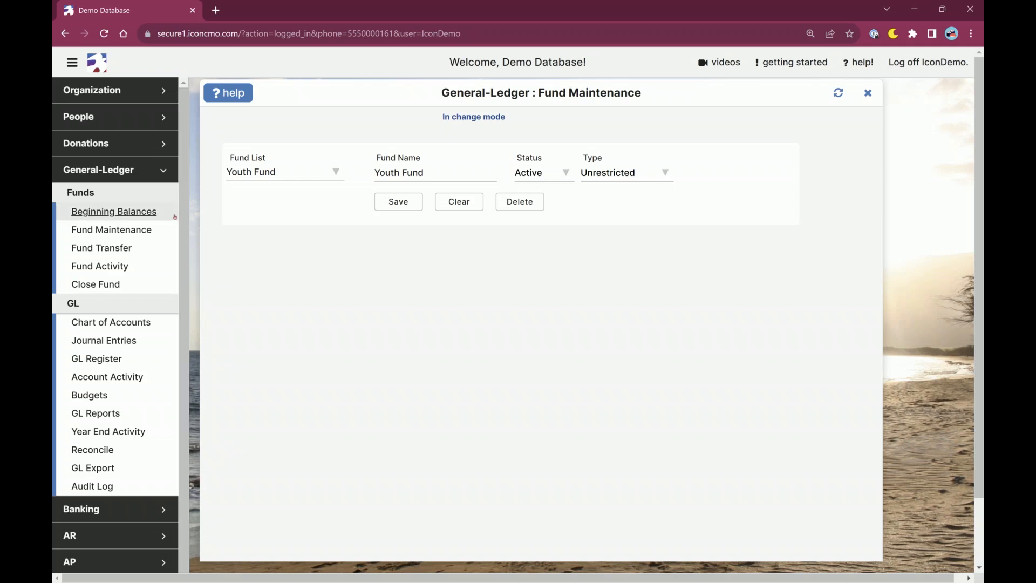
# Close Fund Maintenance and open the general ledger Budgets.
pyautogui.click(869, 94)
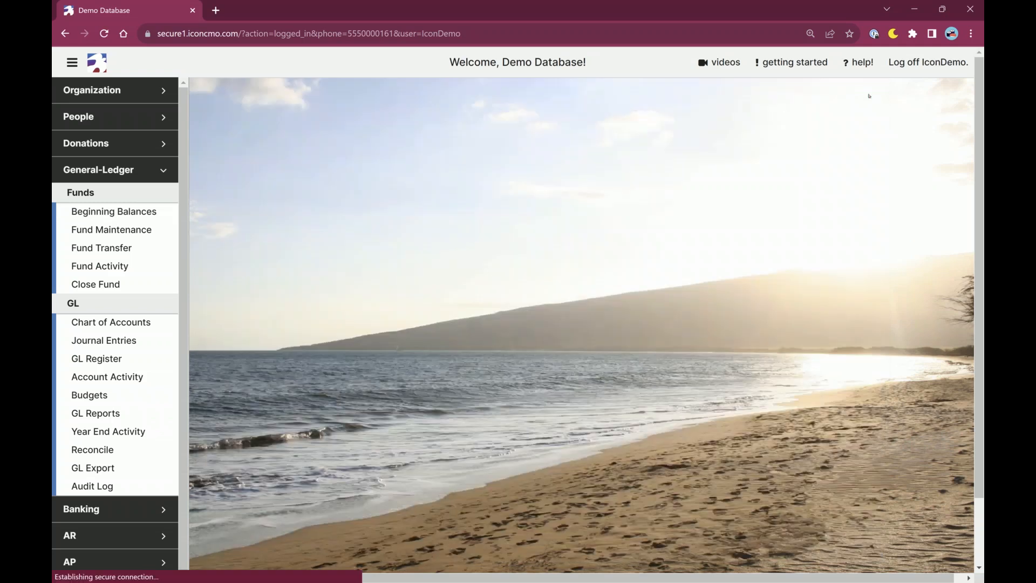
pyautogui.click(168, 170)
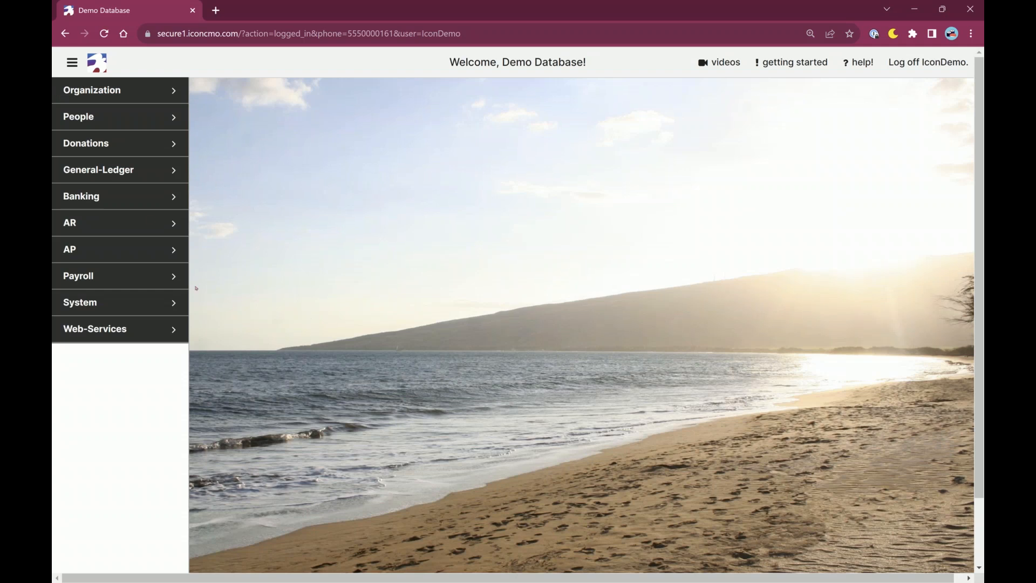
pyautogui.click(108, 179)
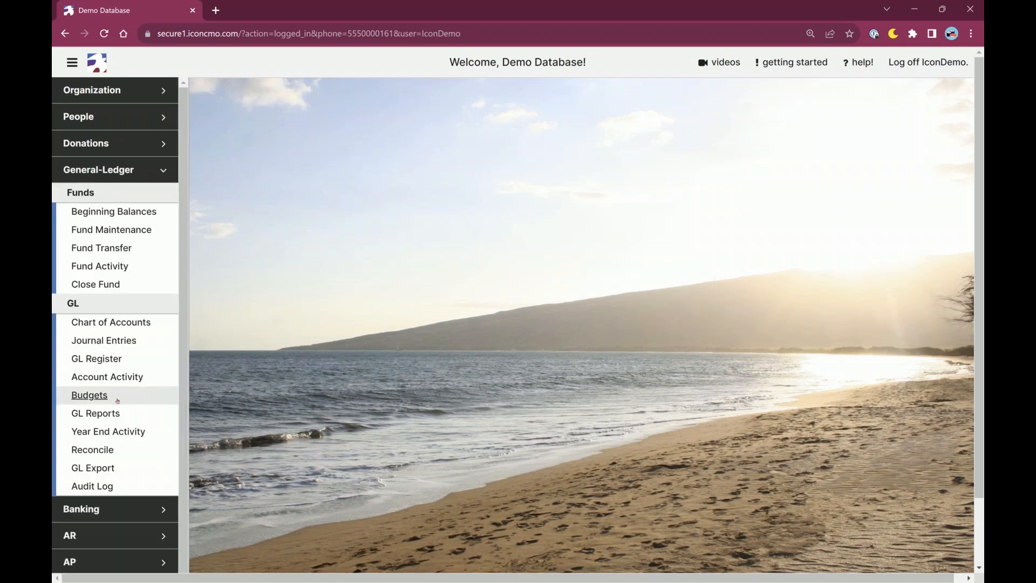
pyautogui.click(89, 395)
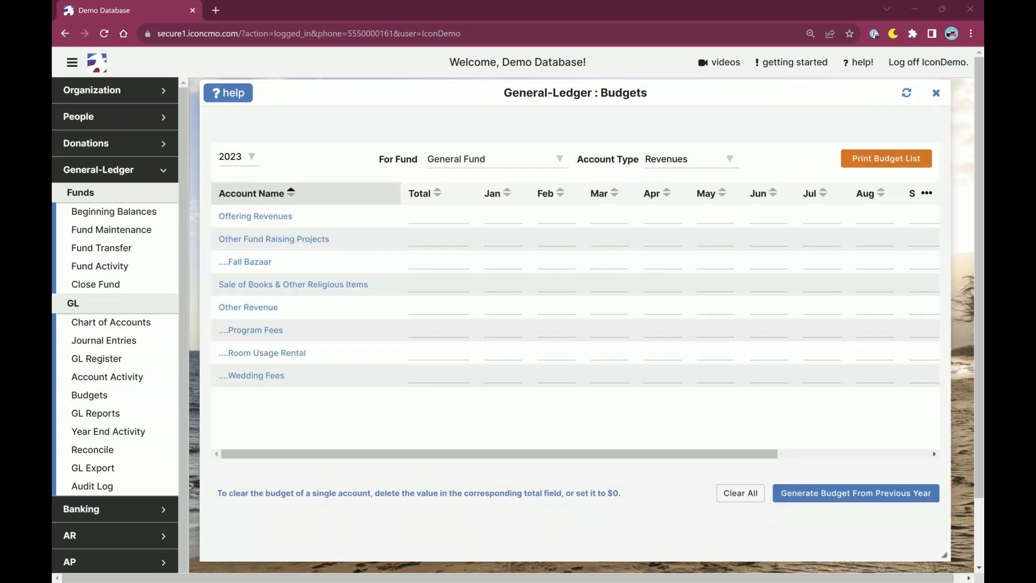
# Close Budgets, reopen Fund Maintenance and review the Type options for a new fund.
pyautogui.click(936, 93)
pyautogui.click(127, 170)
pyautogui.click(127, 169)
pyautogui.click(125, 232)
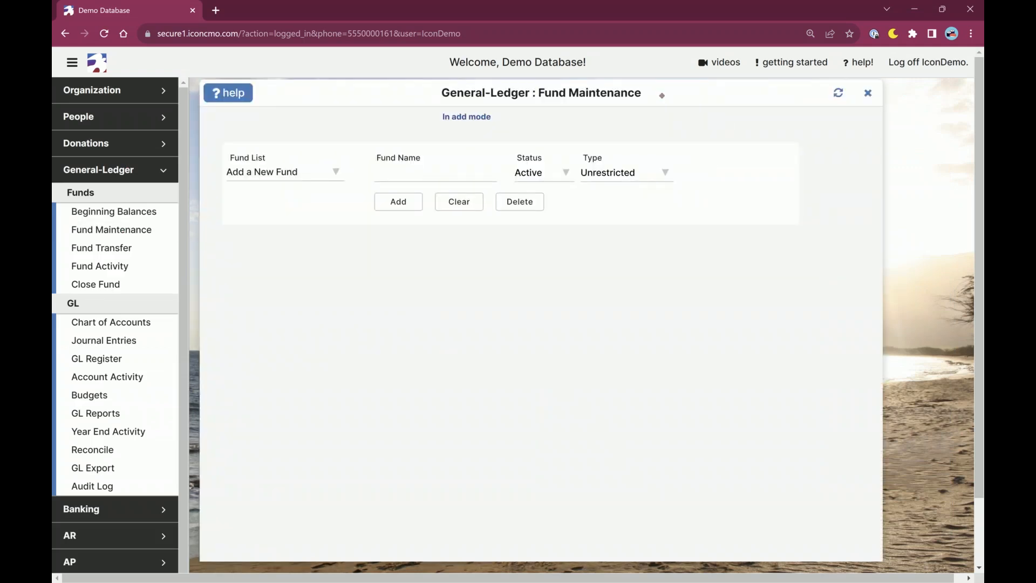
pyautogui.moveTo(659, 95); pyautogui.dragTo(680, 103)
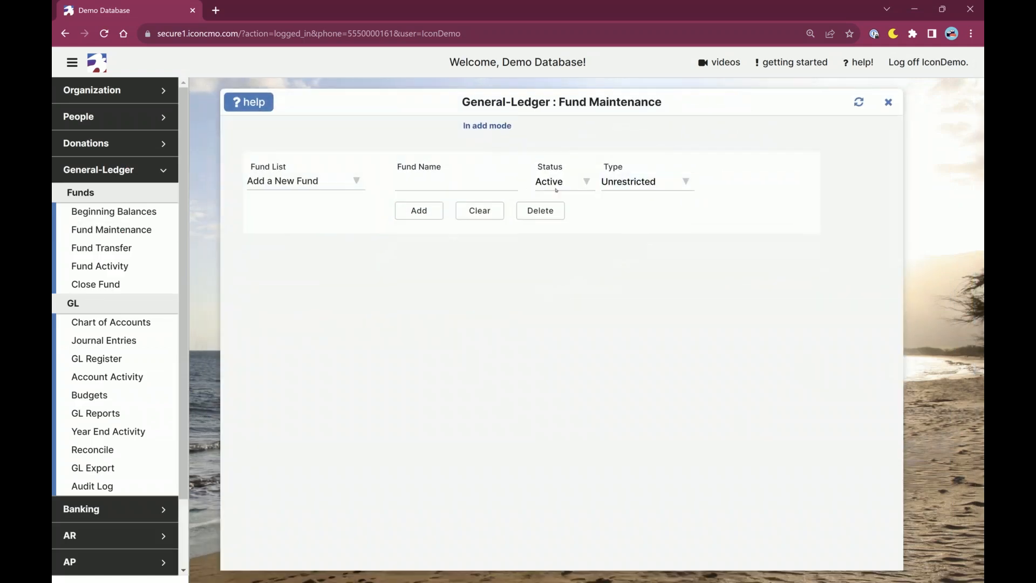
pyautogui.click(642, 182)
pyautogui.click(642, 182)
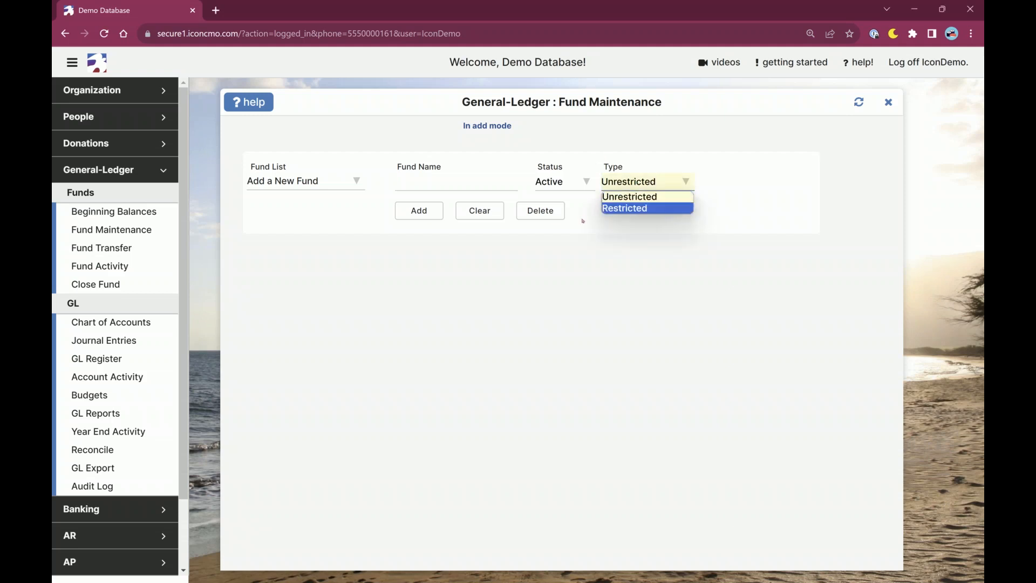
pyautogui.click(716, 195)
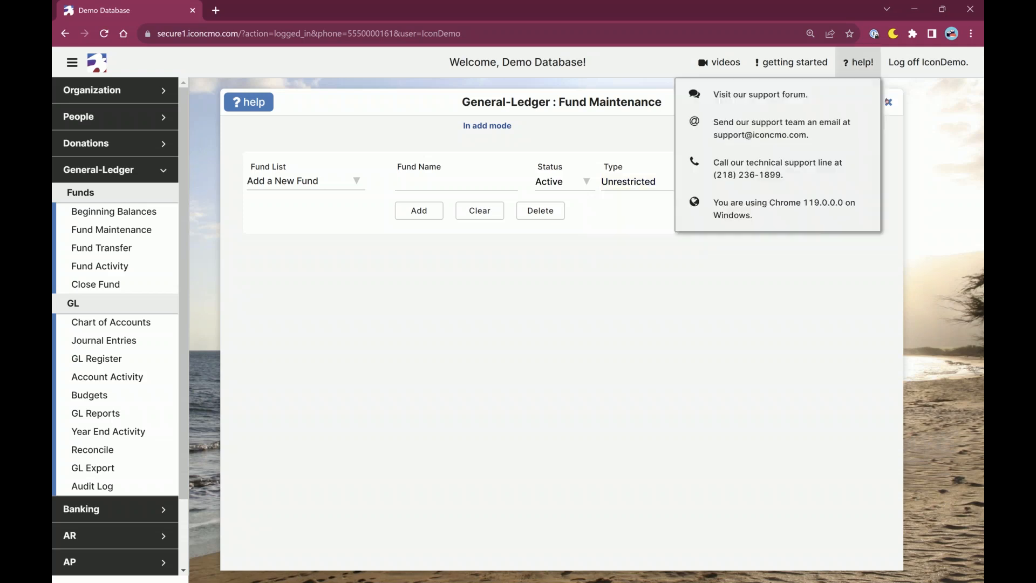
# Replace Fund Maintenance with Budgets, shown with the navigation menu hidden and the page enlarged to 150%.
pyautogui.click(889, 103)
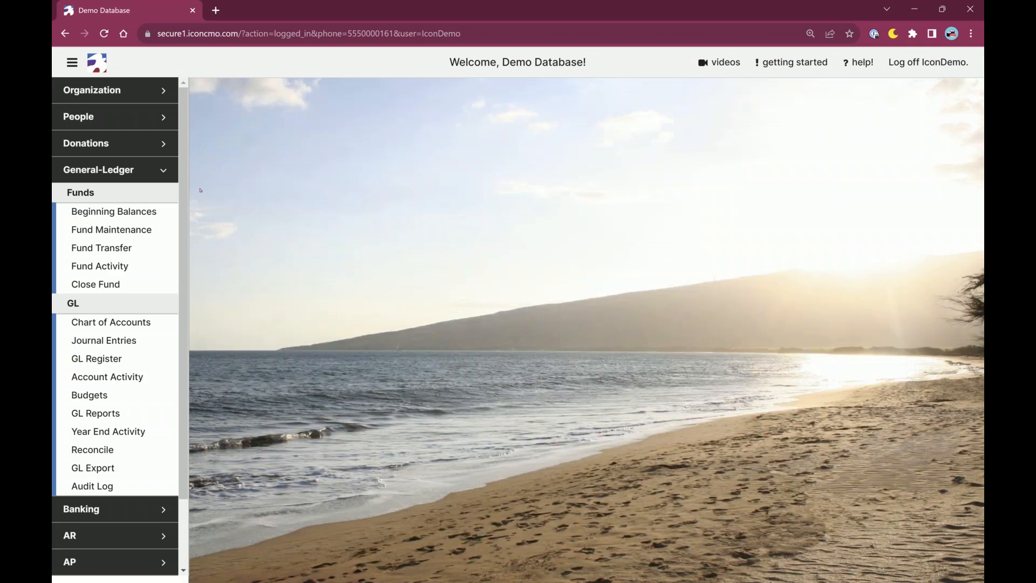
pyautogui.click(91, 395)
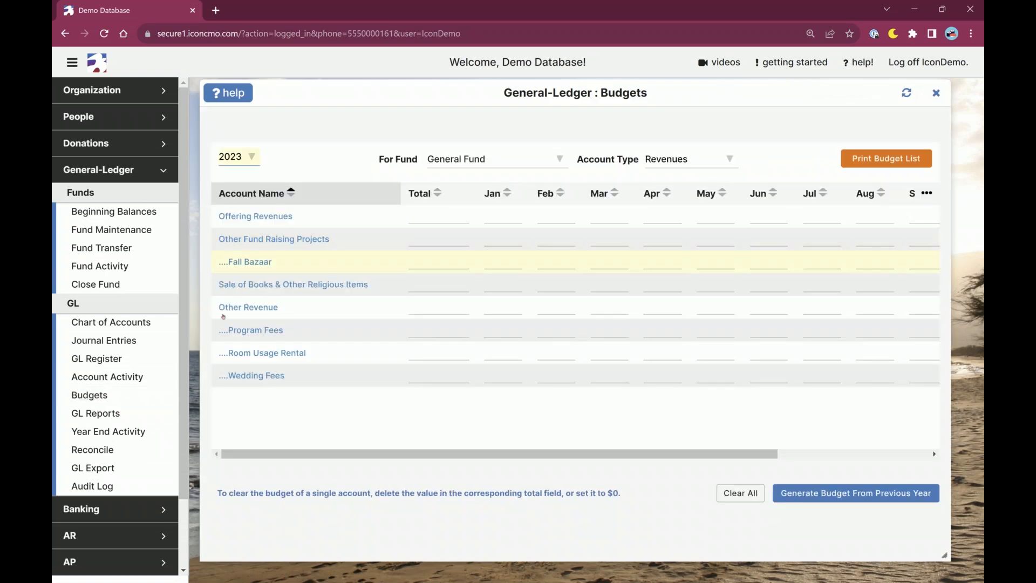
pyautogui.moveTo(299, 93); pyautogui.dragTo(296, 103)
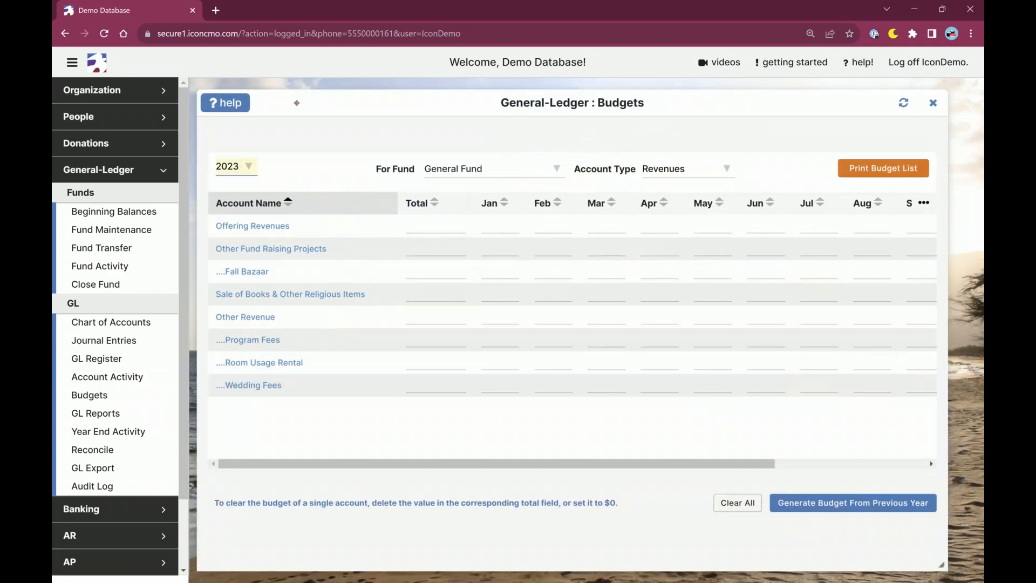
pyautogui.click(74, 63)
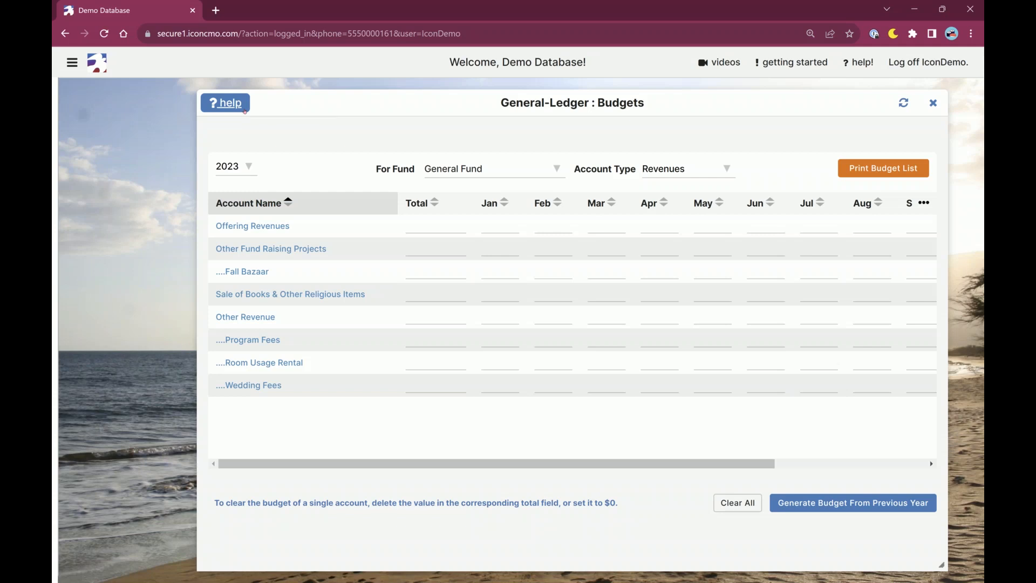
pyautogui.hotkey('ctrl', '+')
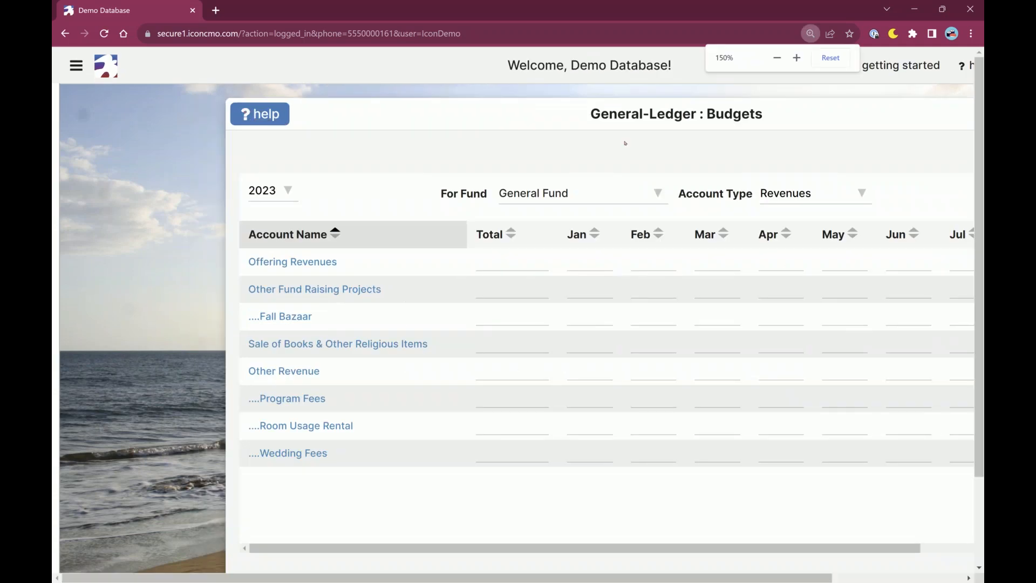
pyautogui.moveTo(597, 117); pyautogui.dragTo(457, 98)
# Review the year and fund choices for the budget, keeping 2023 and General Fund.
pyautogui.click(139, 178)
pyautogui.click(139, 178)
pyautogui.click(485, 182)
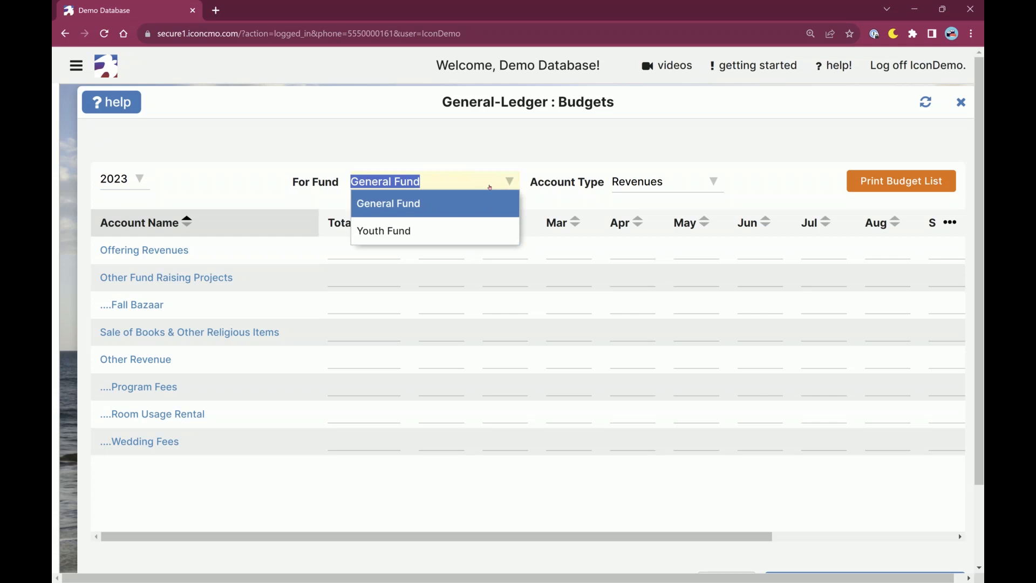
pyautogui.press('Tab')
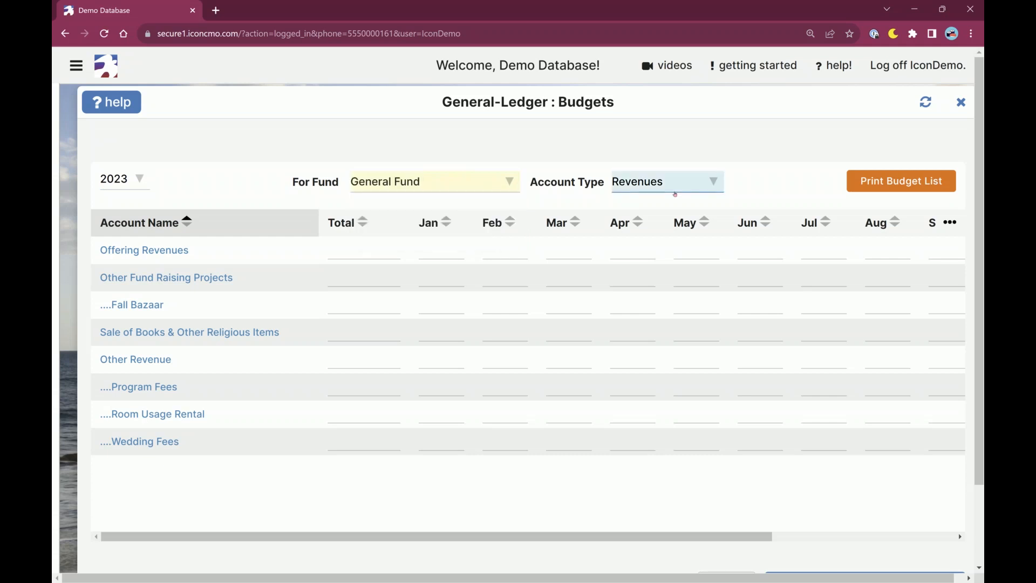
# Look over the account types for the General Fund budget and show the Other Expenditures accounts.
pyautogui.click(676, 187)
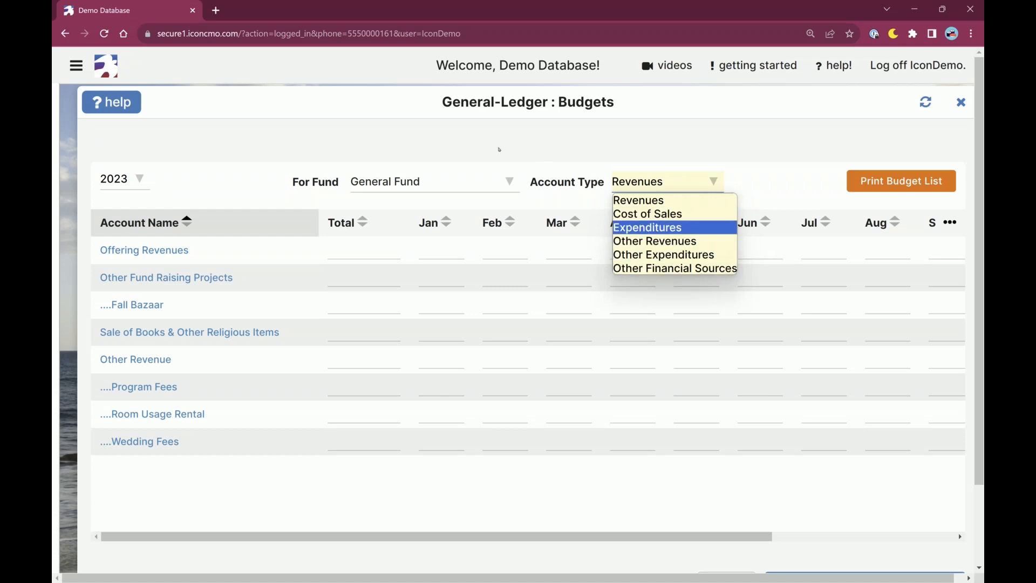
pyautogui.click(499, 150)
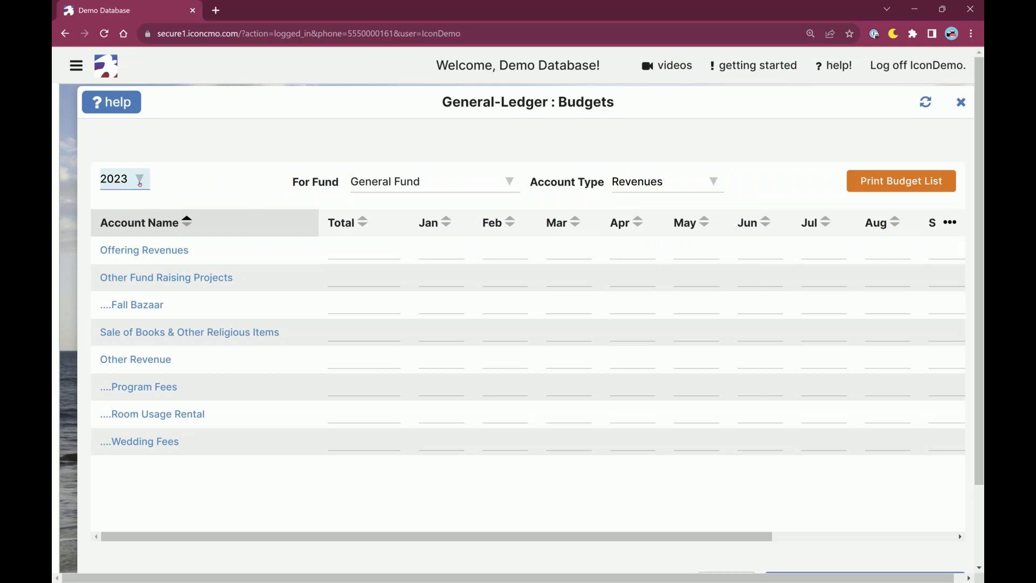
pyautogui.click(625, 187)
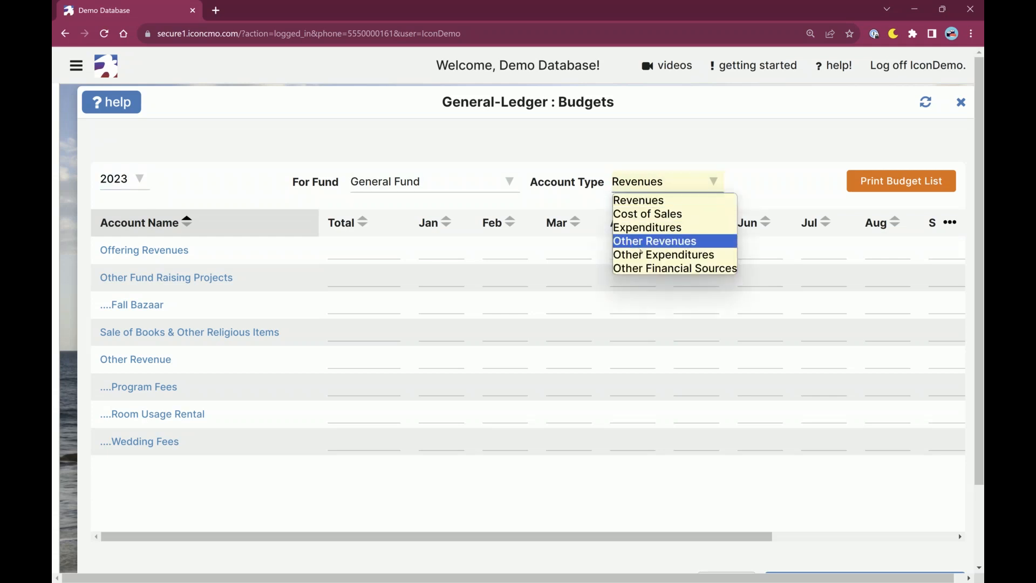
pyautogui.click(639, 250)
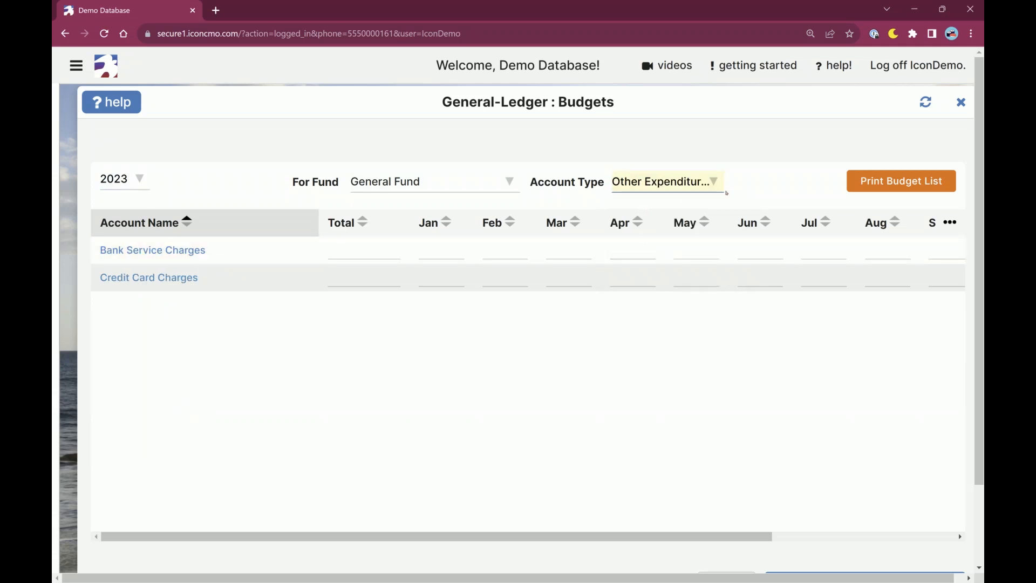
# Show the Expenditures accounts and set the yearly total for Local Charities Expense to 5000.
pyautogui.click(726, 191)
pyautogui.click(638, 226)
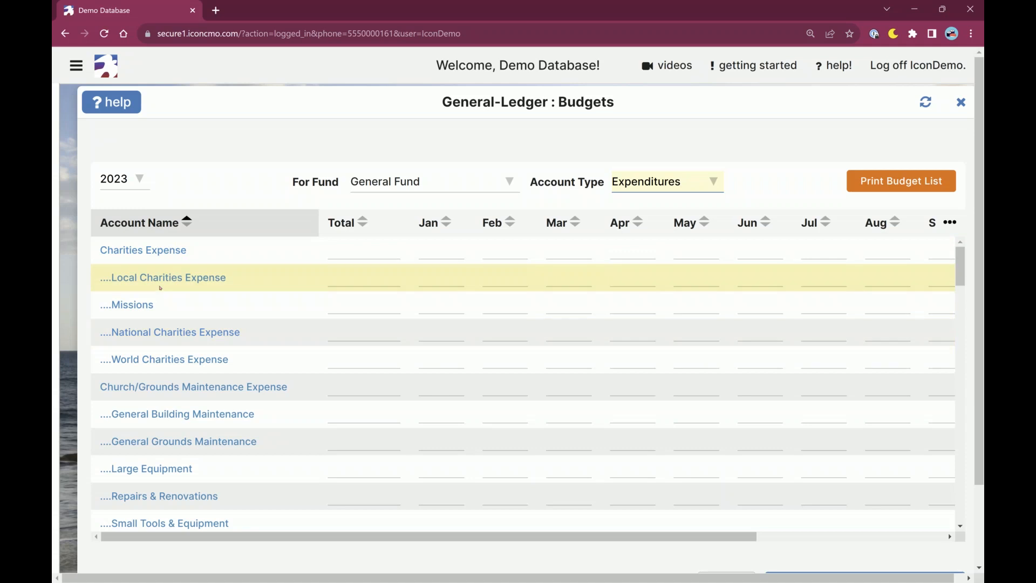
pyautogui.click(354, 279)
pyautogui.click(354, 279)
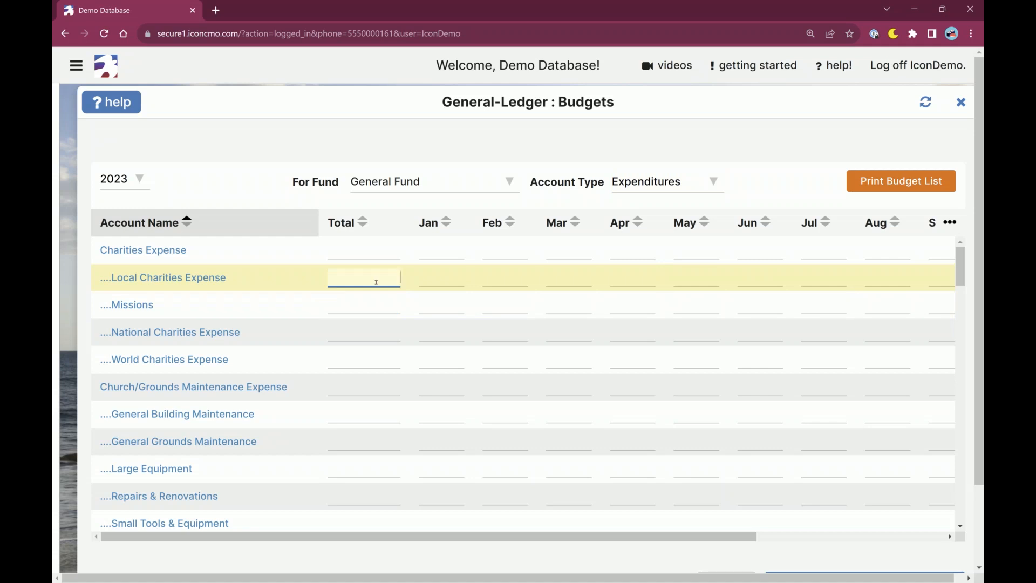
pyautogui.write('5000')
pyautogui.press('Tab')
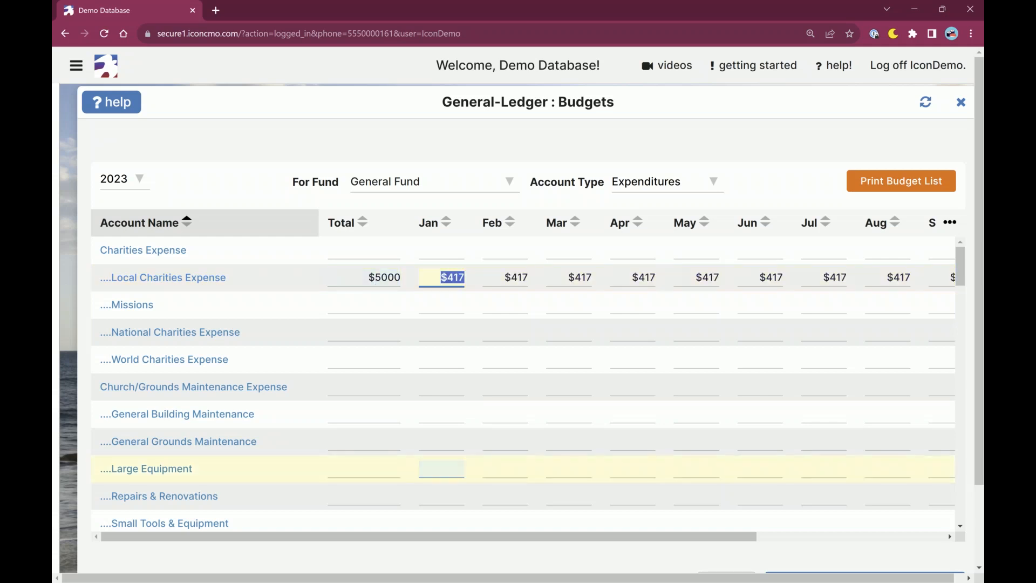
# Review how the Local Charities Expense total is spread over the months, checking the September to December amounts.
pyautogui.hscroll(1, 471, 359)
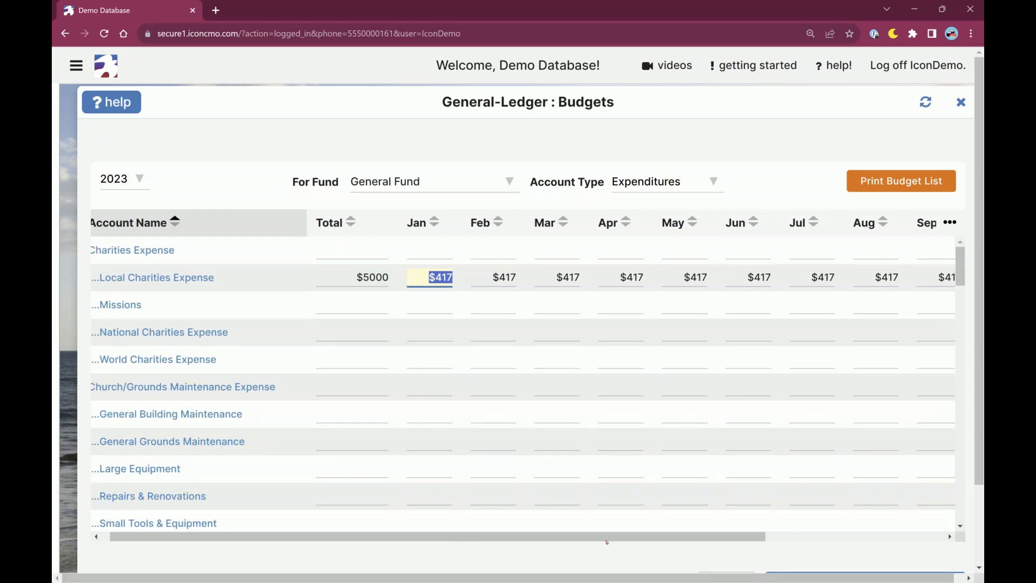
pyautogui.scroll(-1, 608, 540)
pyautogui.scroll(-2, 608, 539)
pyautogui.press('Tab')
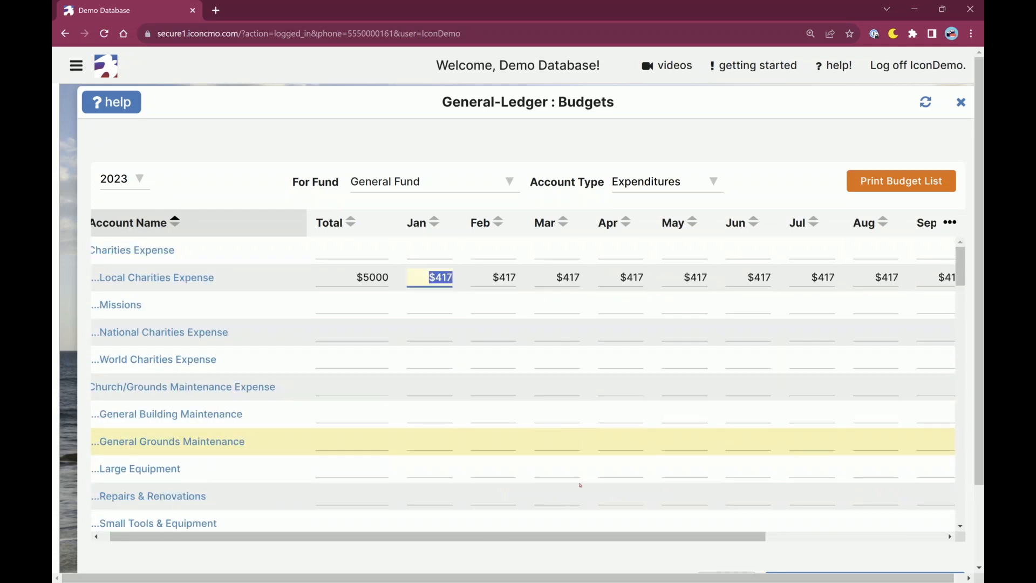
pyautogui.moveTo(574, 547); pyautogui.dragTo(753, 542)
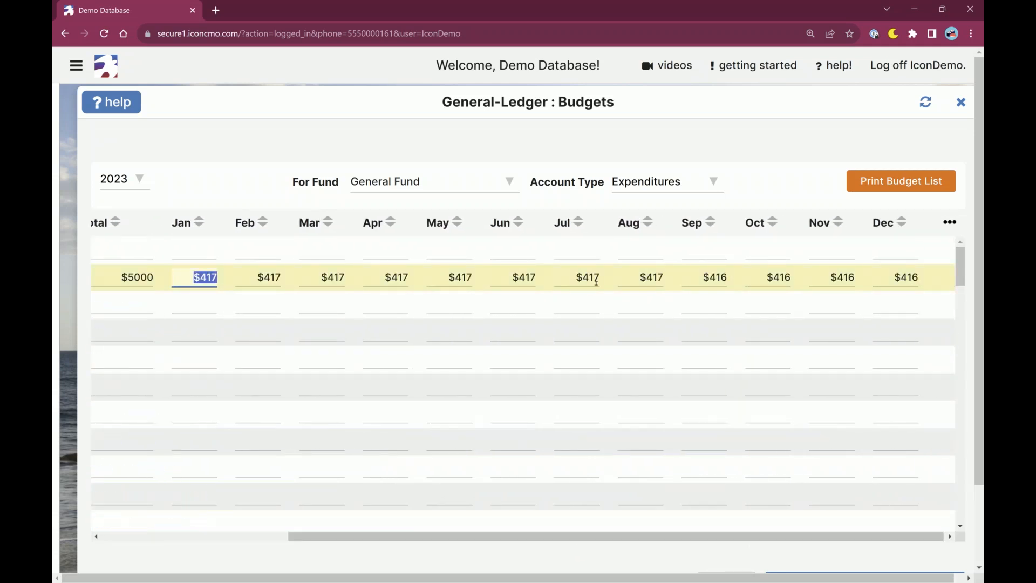
pyautogui.click(707, 279)
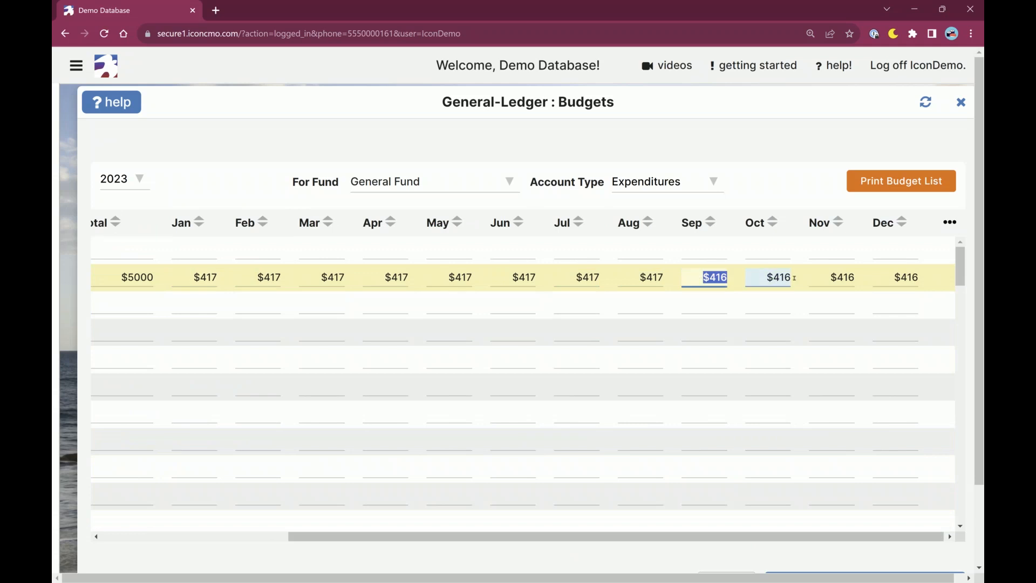
pyautogui.click(774, 279)
pyautogui.click(843, 284)
pyautogui.click(902, 282)
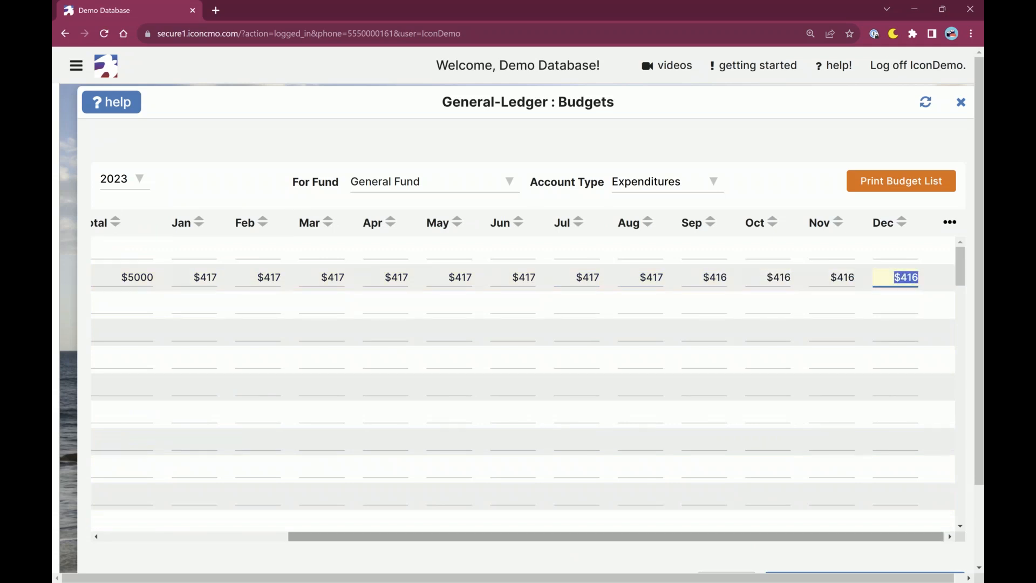
# Set the Local Charities Expense budget to 400 for April, 425 for July and 420 for September.
pyautogui.moveTo(771, 538); pyautogui.dragTo(616, 538)
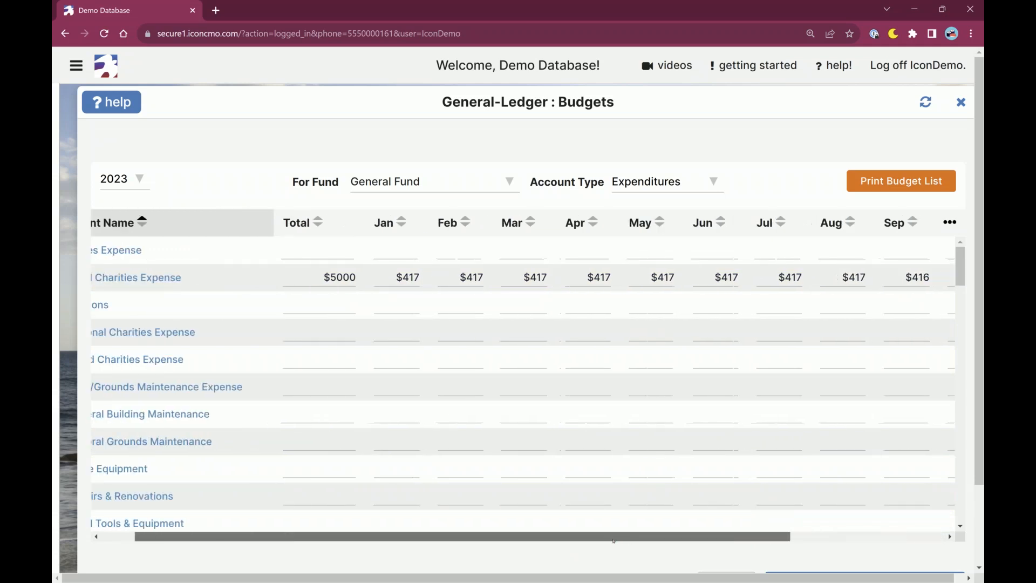
pyautogui.click(600, 277)
pyautogui.write('400')
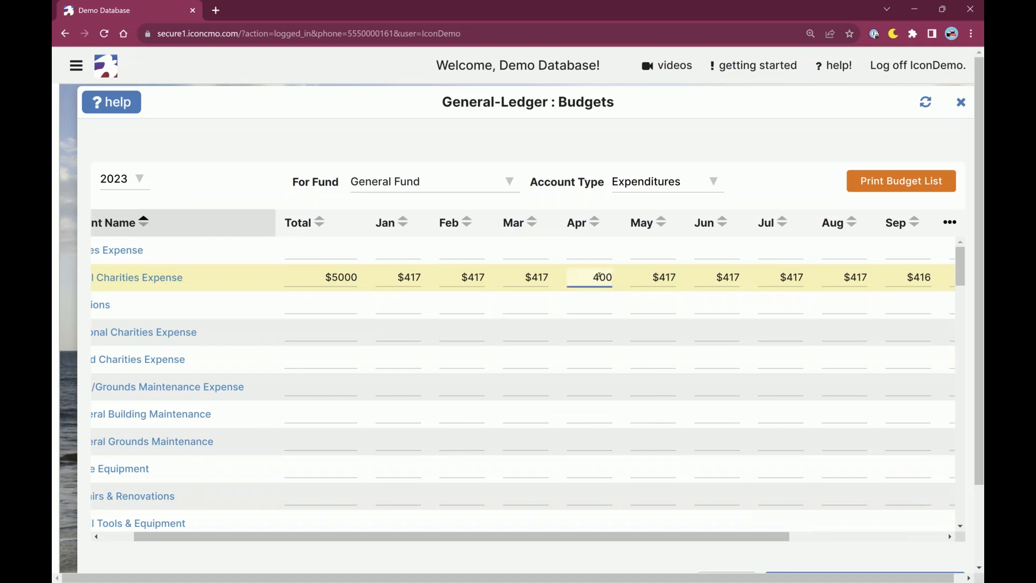
pyautogui.press('Tab')
pyautogui.press('Tab')
pyautogui.press('Tab')
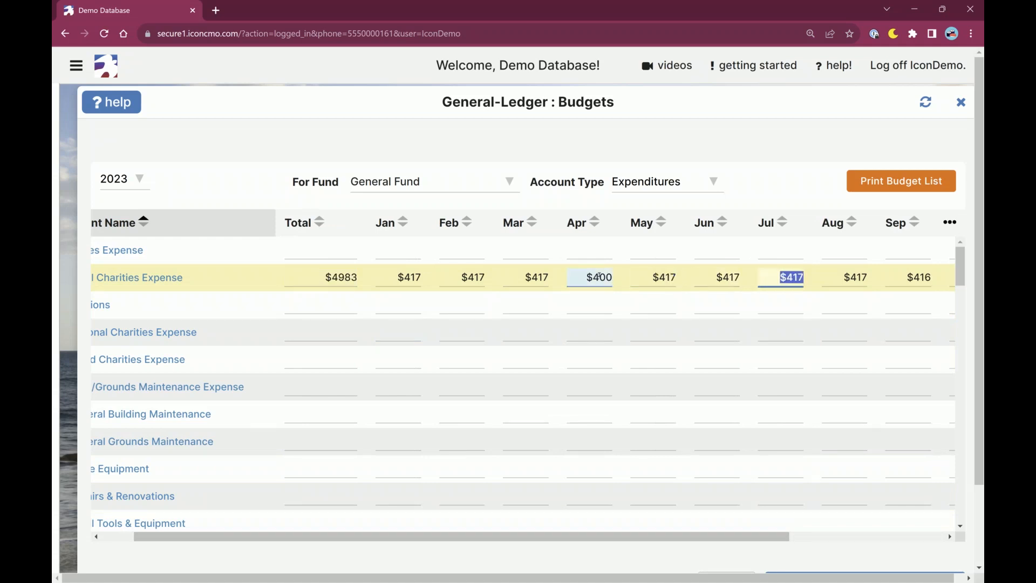
pyautogui.write('425')
pyautogui.press('Tab')
pyautogui.press('Tab')
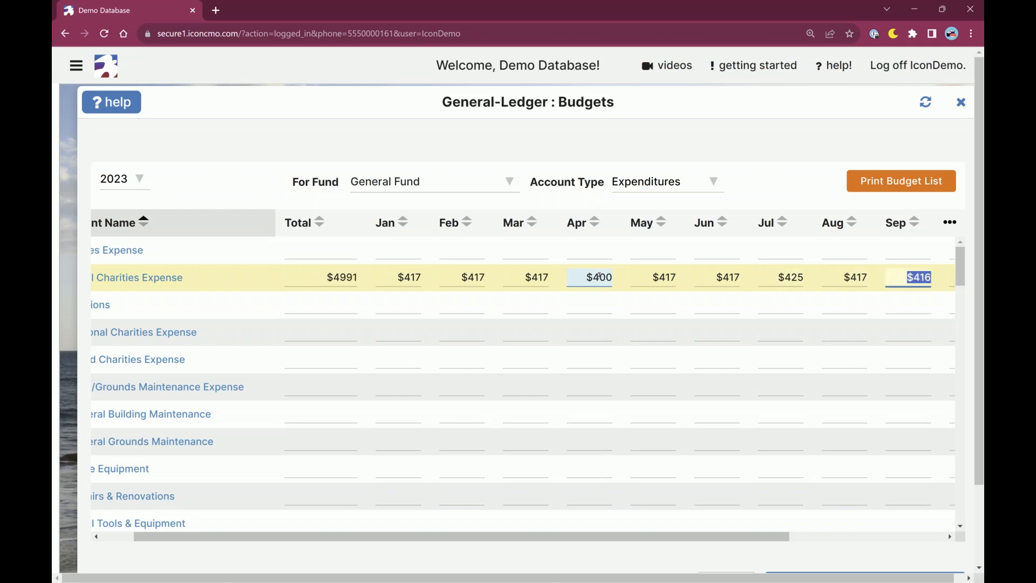
pyautogui.write('420')
pyautogui.press('Tab')
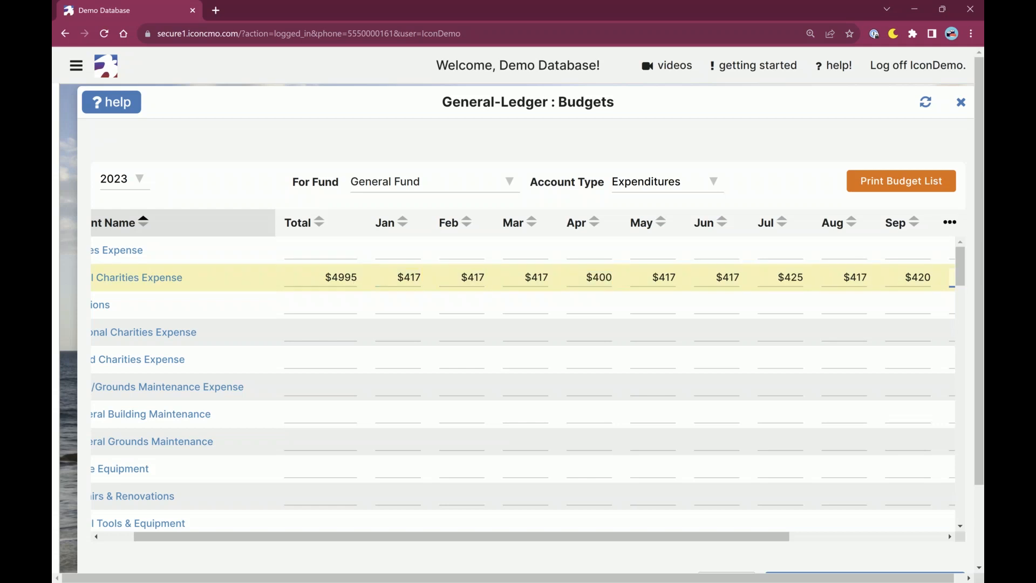
# Enter 416.50 as the January amount for Local Charities Expense and recheck the stored amount.
pyautogui.click(388, 278)
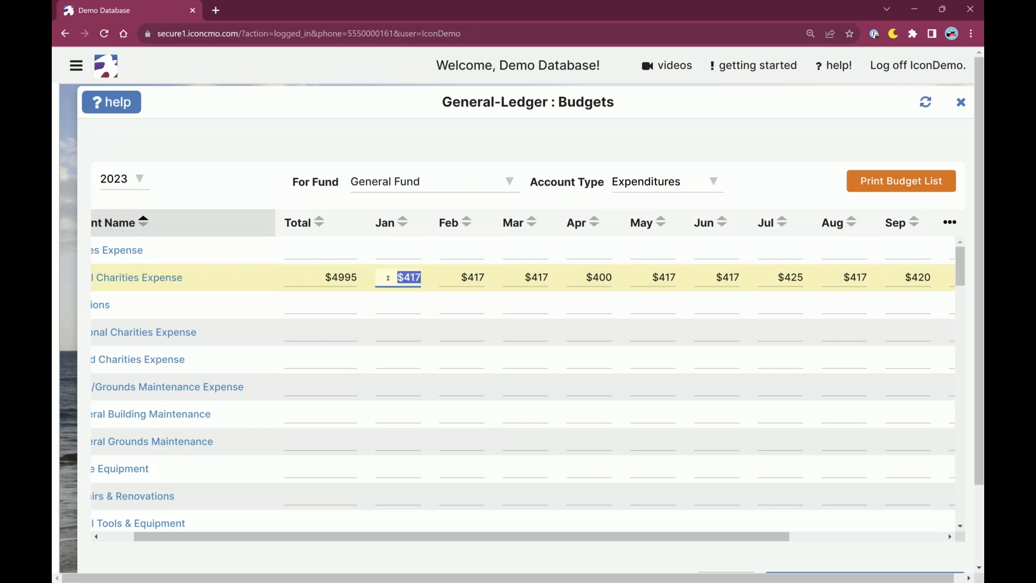
pyautogui.write('416.50')
pyautogui.press('Tab')
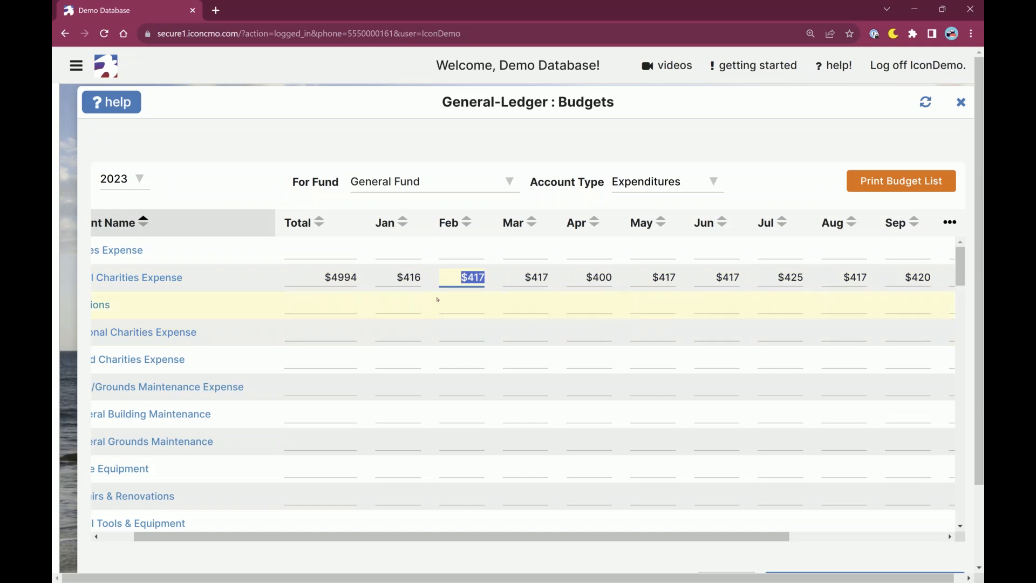
pyautogui.hotkey('shift', 'Tab')
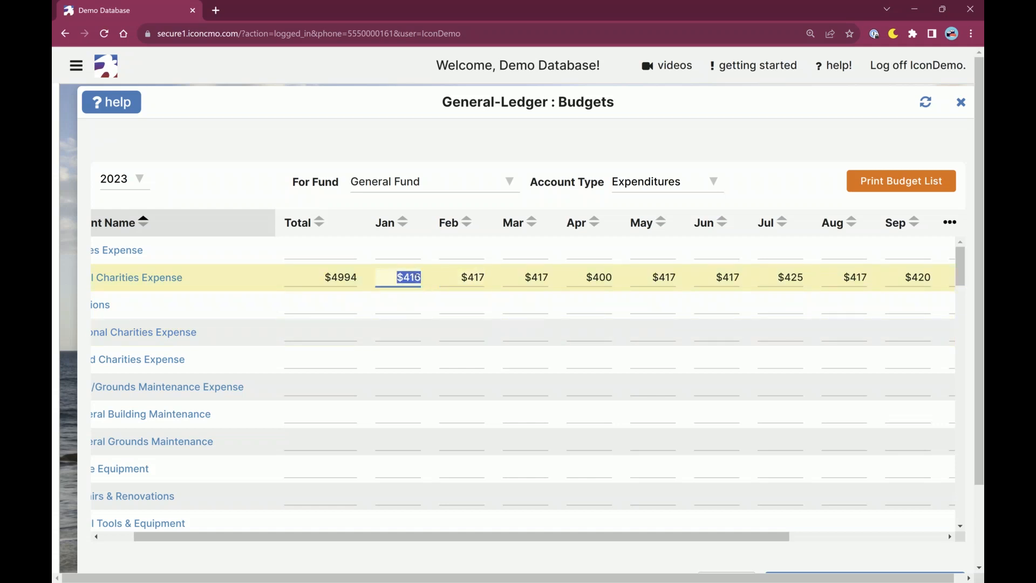
pyautogui.press('Tab')
pyautogui.press('Tab')
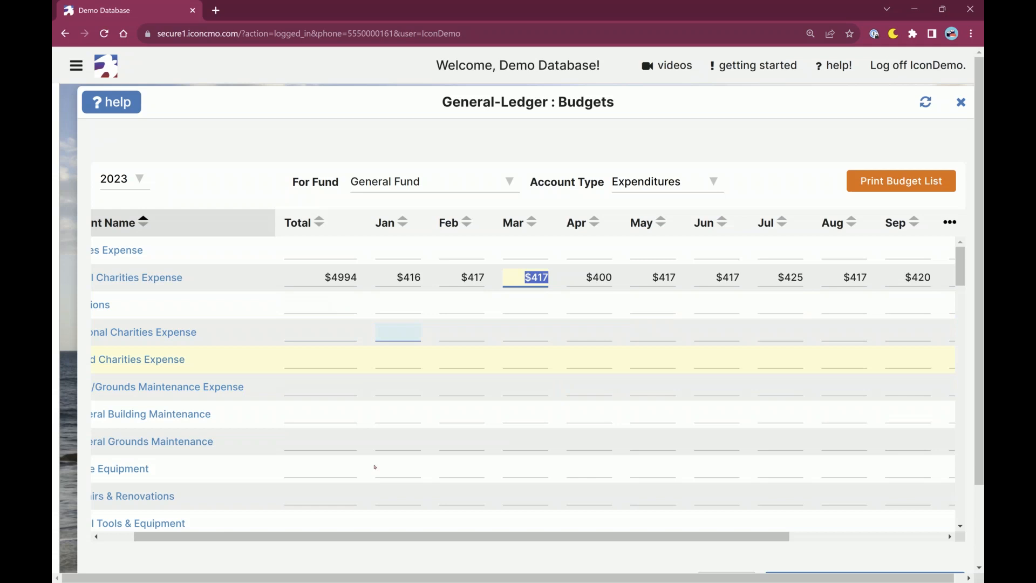
# Budget Missions at 1500 in April and 2500 in November, and check its yearly total.
pyautogui.moveTo(353, 540); pyautogui.dragTo(320, 540)
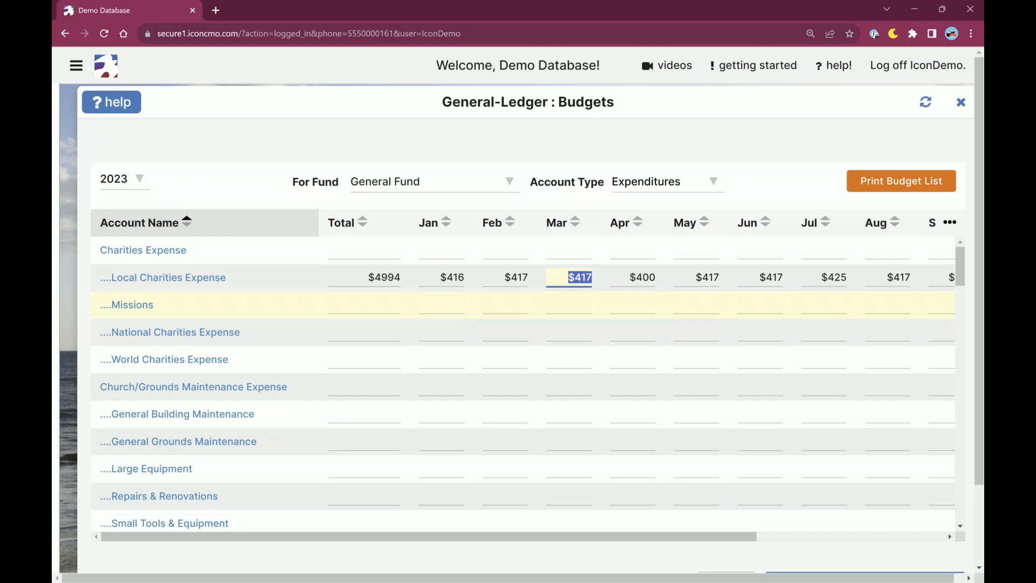
pyautogui.click(633, 307)
pyautogui.write('1500')
pyautogui.press('Tab')
pyautogui.moveTo(734, 536); pyautogui.dragTo(923, 536)
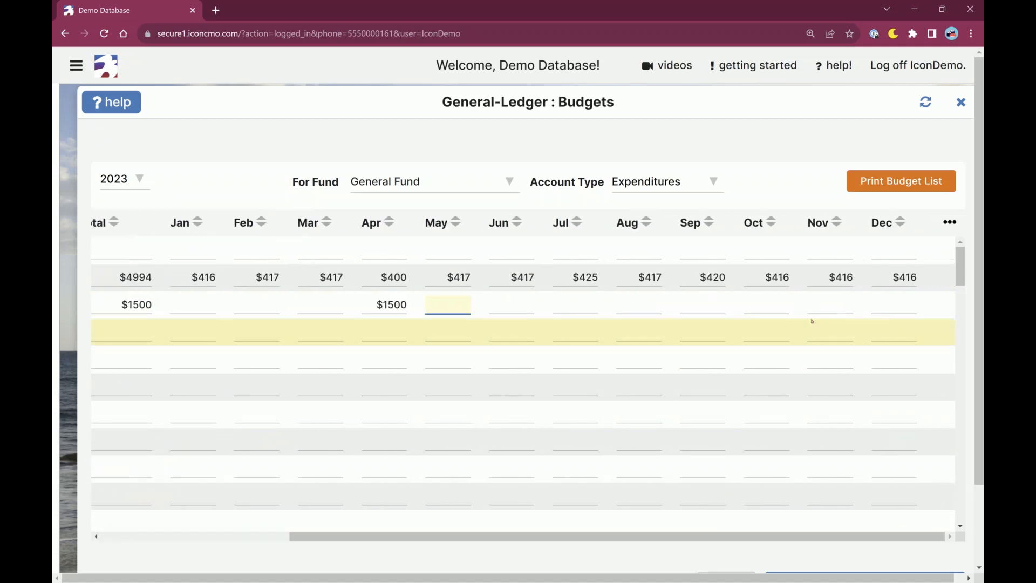
pyautogui.click(819, 303)
pyautogui.write('2500')
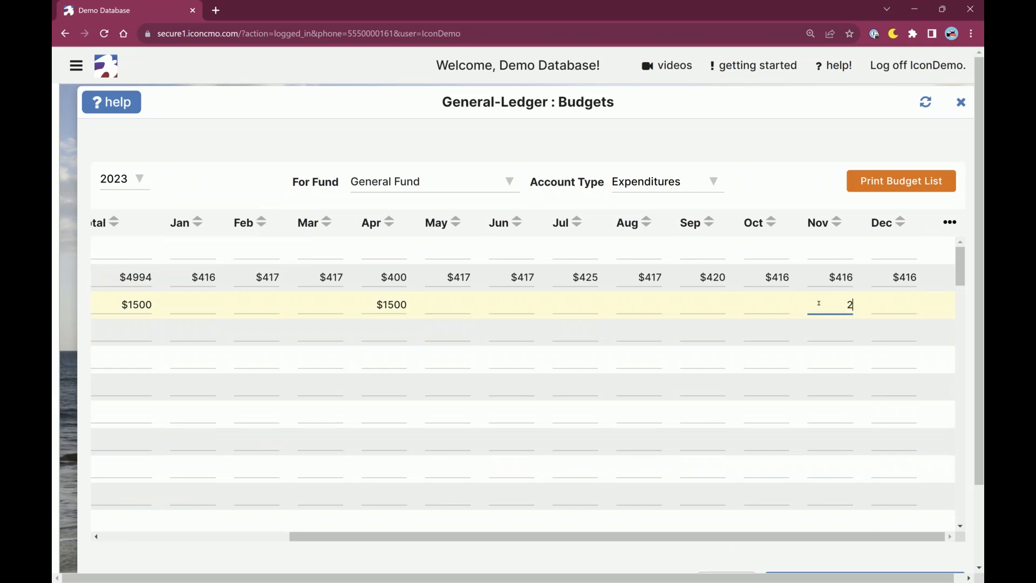
pyautogui.press('Tab')
pyautogui.click(135, 304)
pyautogui.moveTo(400, 537); pyautogui.dragTo(215, 535)
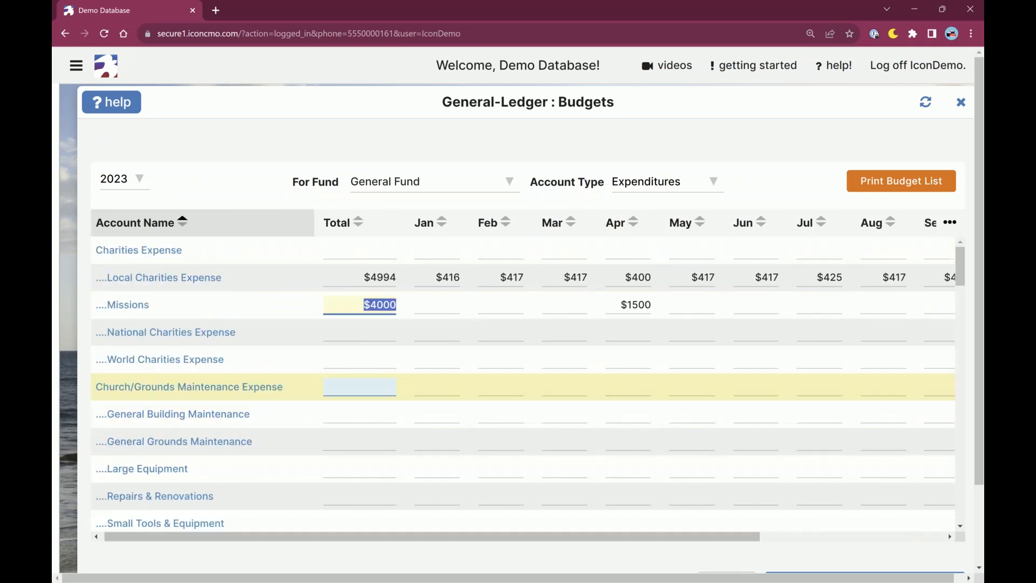
pyautogui.click(375, 333)
pyautogui.press('Tab')
pyautogui.press('Tab')
pyautogui.press('Tab')
pyautogui.press('Tab')
pyautogui.press('Tab')
pyautogui.press('Tab')
pyautogui.press('Tab')
pyautogui.press('Tab')
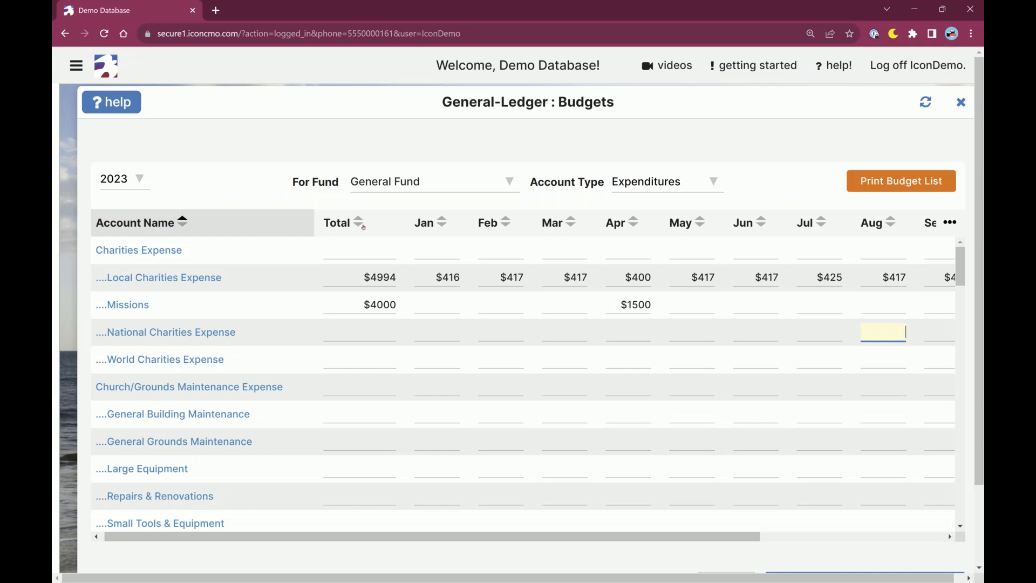
# Sort the budget list by account name, Total and January amount in both directions, and restore ascending account name order.
pyautogui.click(184, 226)
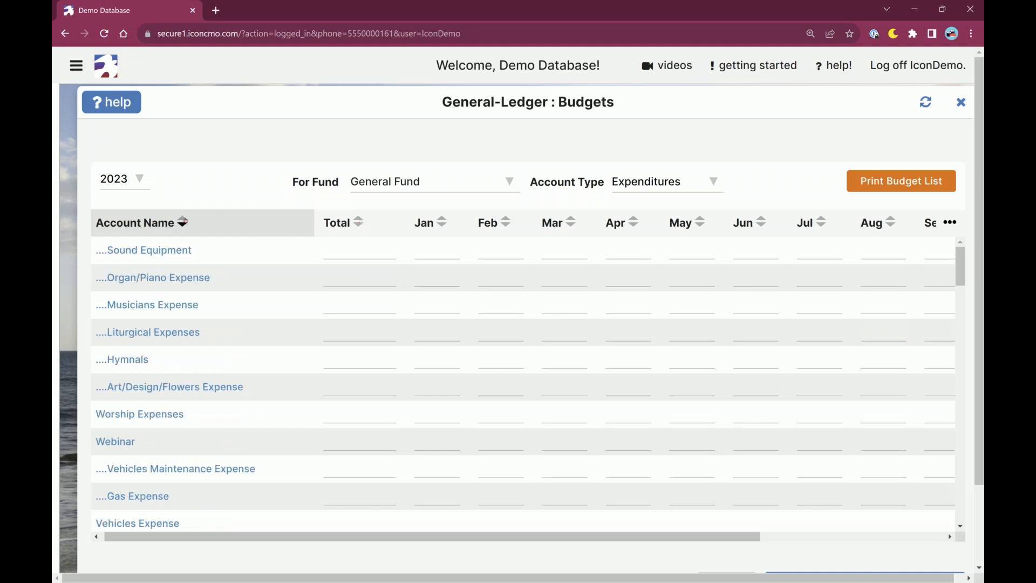
pyautogui.click(182, 221)
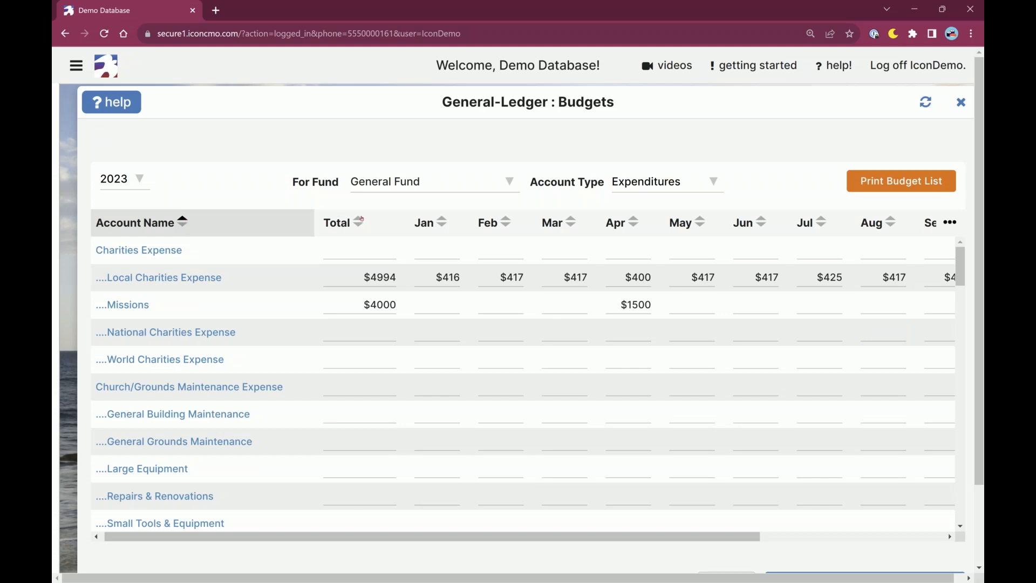
pyautogui.click(358, 223)
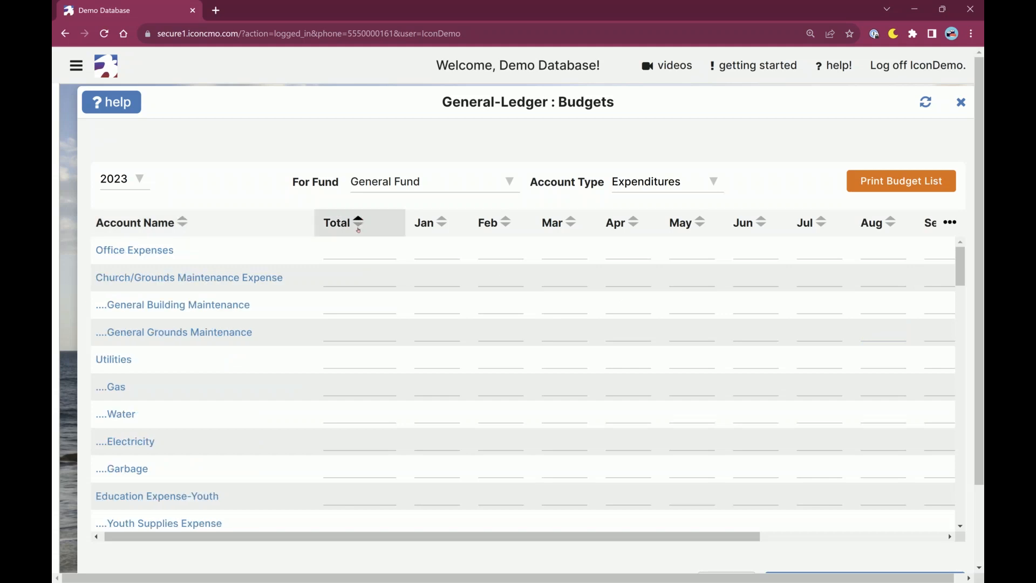
pyautogui.click(359, 222)
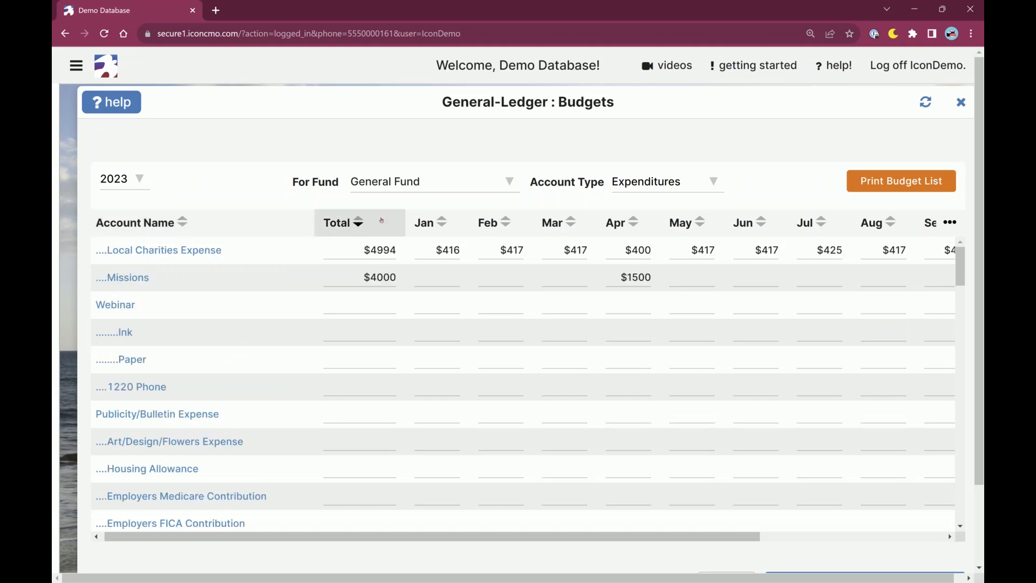
pyautogui.click(443, 221)
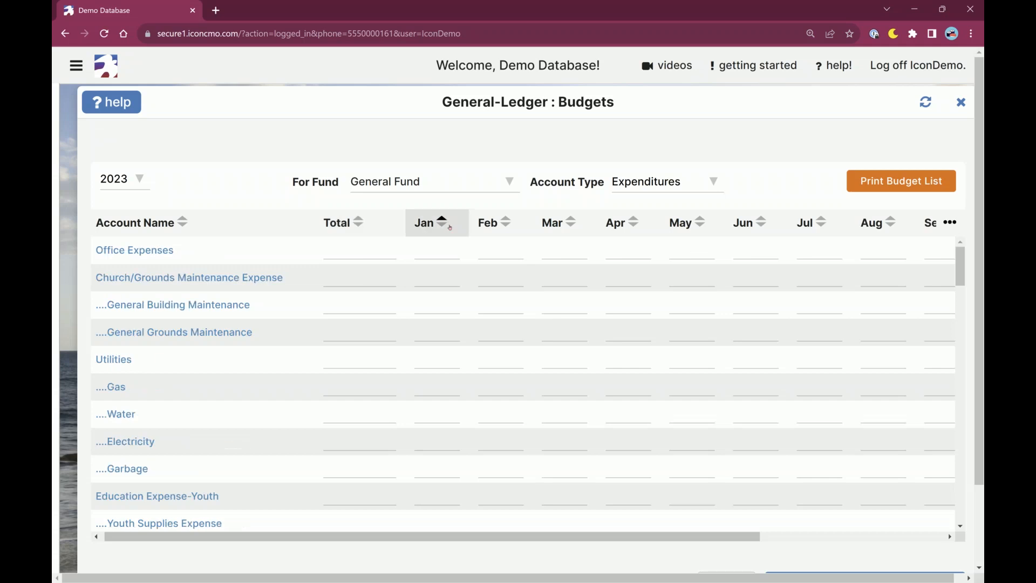
pyautogui.click(442, 222)
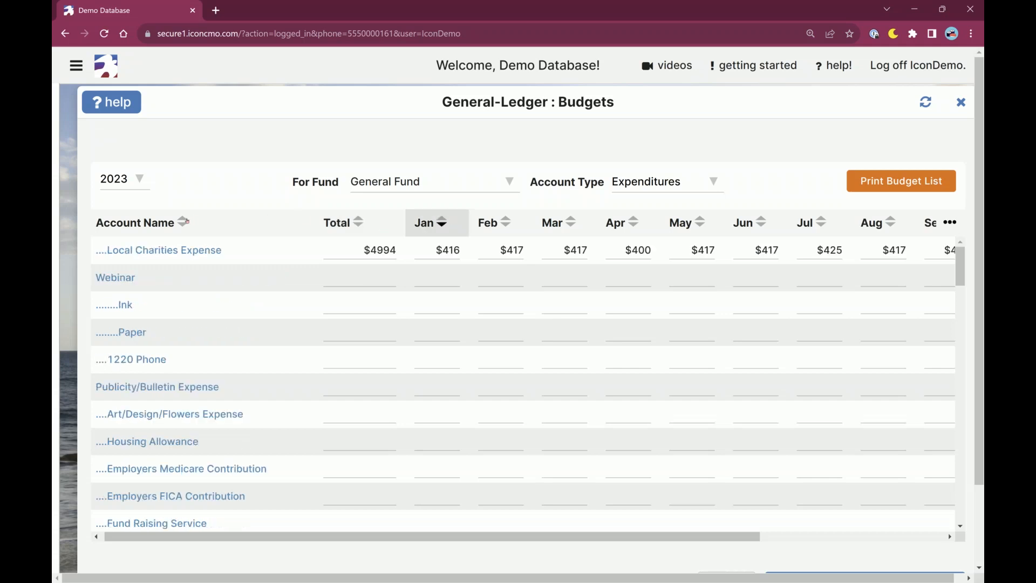
pyautogui.click(185, 221)
pyautogui.click(183, 222)
pyautogui.click(184, 221)
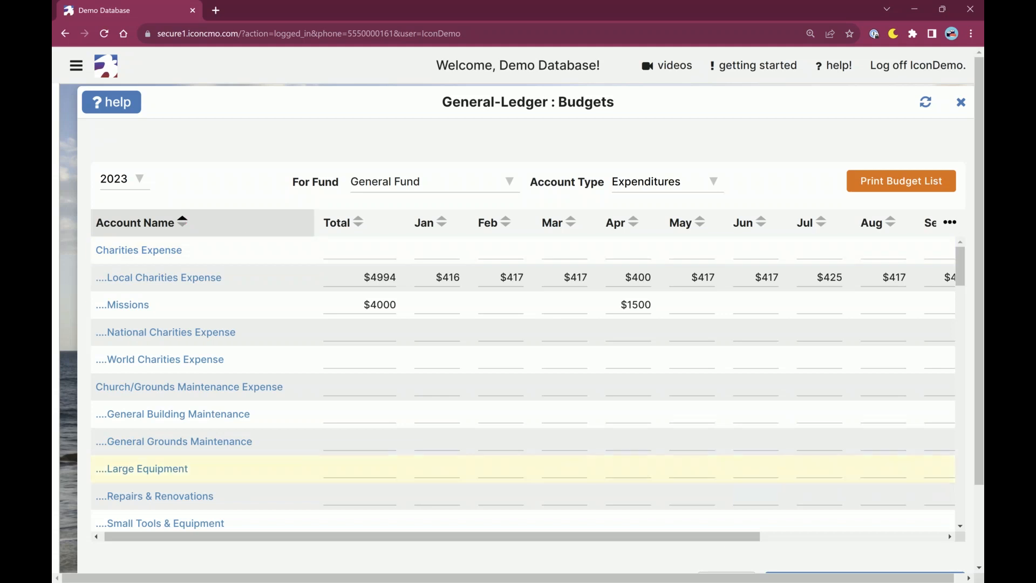
# Open the column display options and hide all months from Jan to Dec, keeping only Account Name and Total.
pyautogui.moveTo(724, 539); pyautogui.dragTo(574, 521)
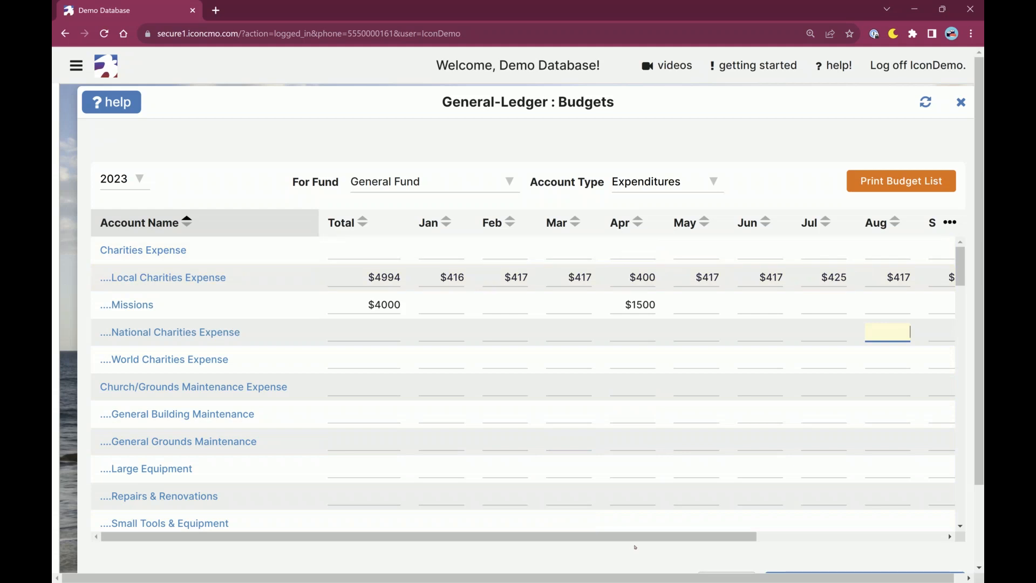
pyautogui.moveTo(634, 537); pyautogui.dragTo(606, 521)
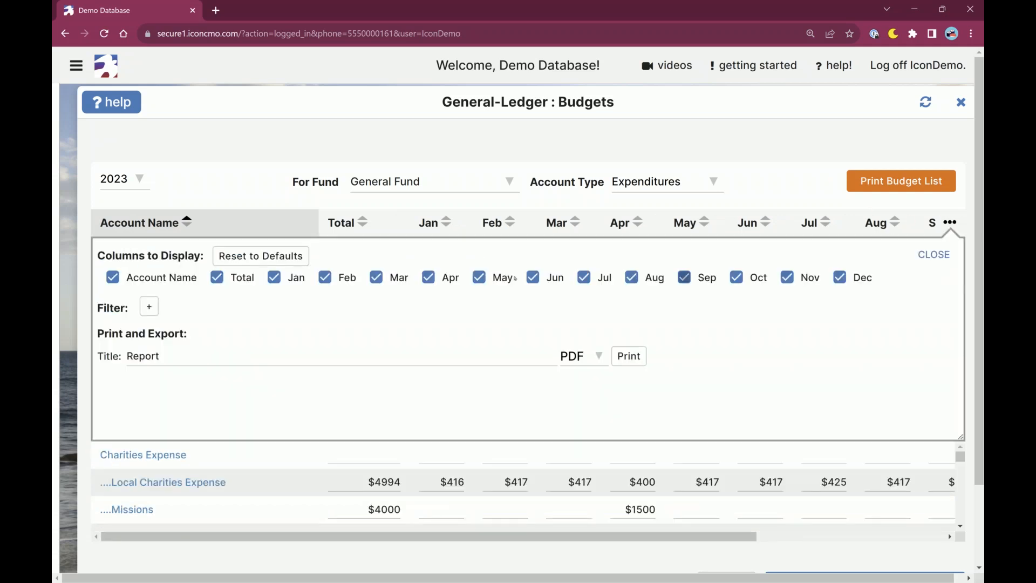
pyautogui.click(274, 277)
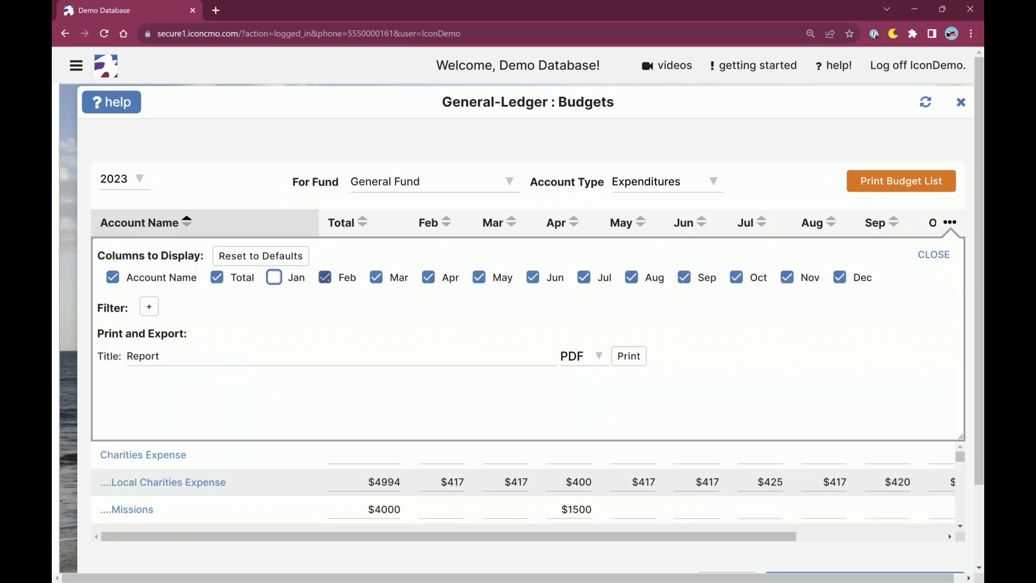
pyautogui.click(325, 277)
pyautogui.click(376, 278)
pyautogui.click(428, 278)
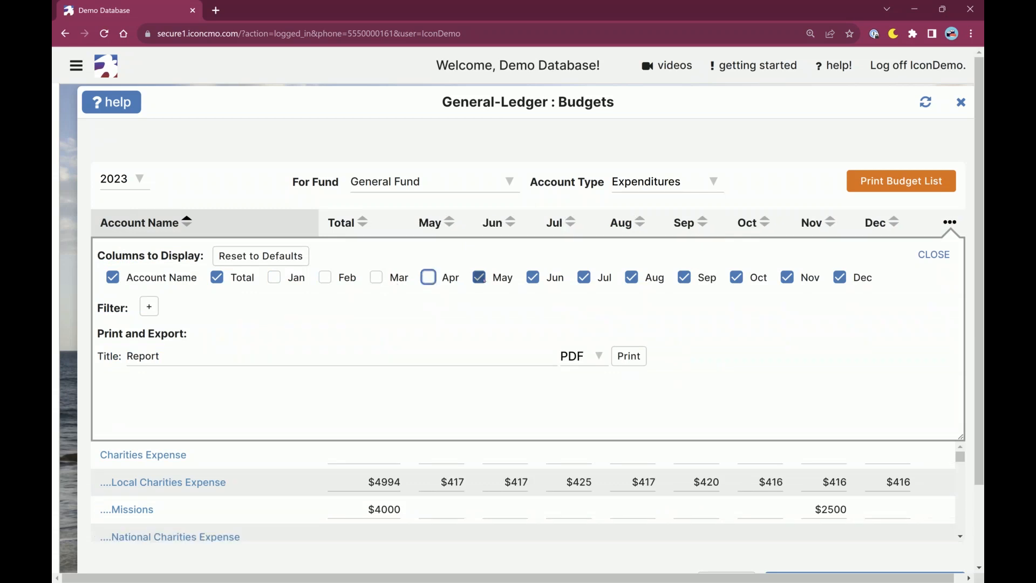
pyautogui.click(479, 278)
pyautogui.click(533, 277)
pyautogui.click(584, 277)
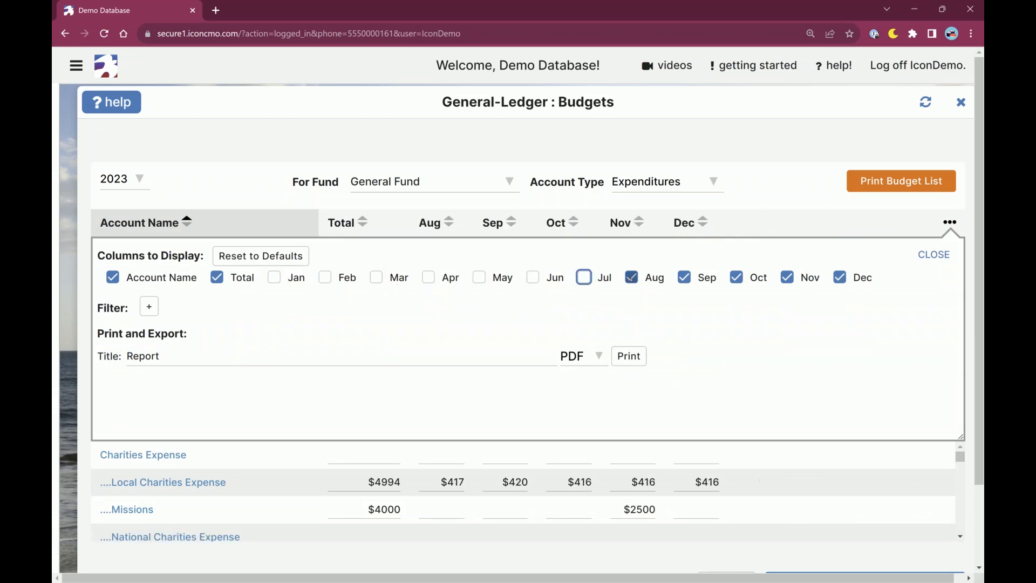
pyautogui.click(632, 278)
pyautogui.click(684, 277)
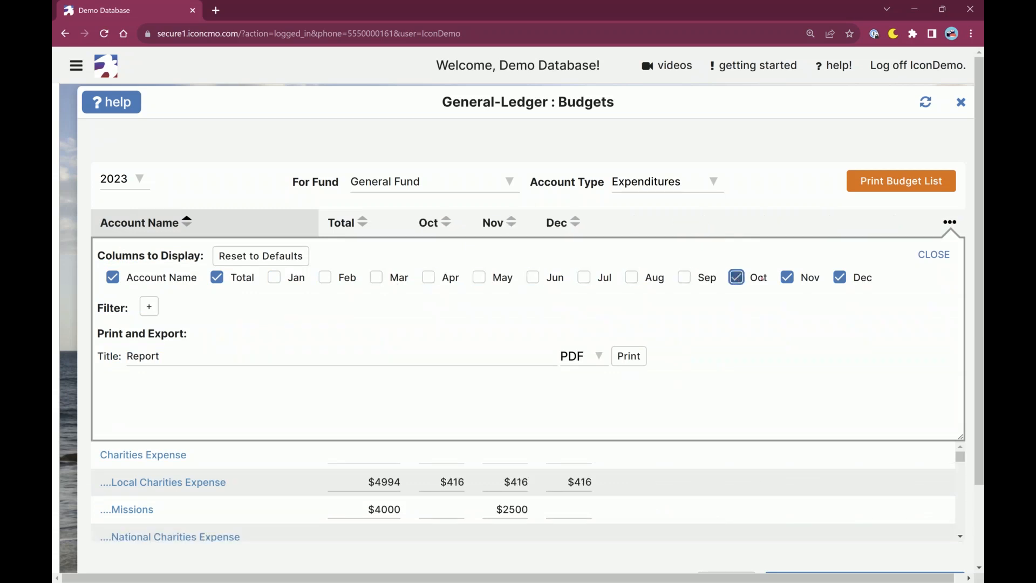
pyautogui.click(736, 277)
pyautogui.click(788, 277)
pyautogui.click(840, 277)
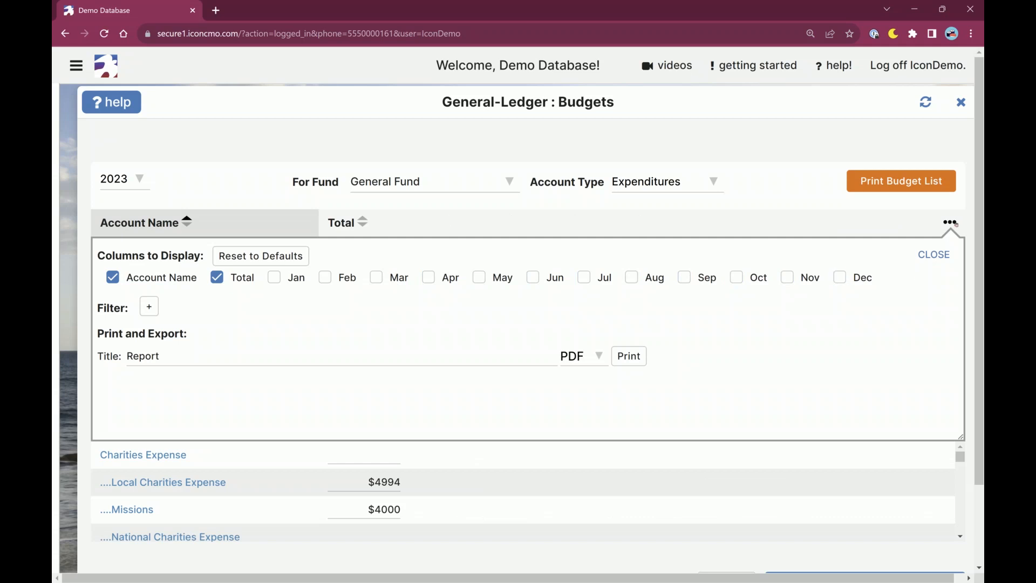
# Close the column display options, sort the Account Name and Total list by Total, and restore ascending account name order.
pyautogui.click(955, 223)
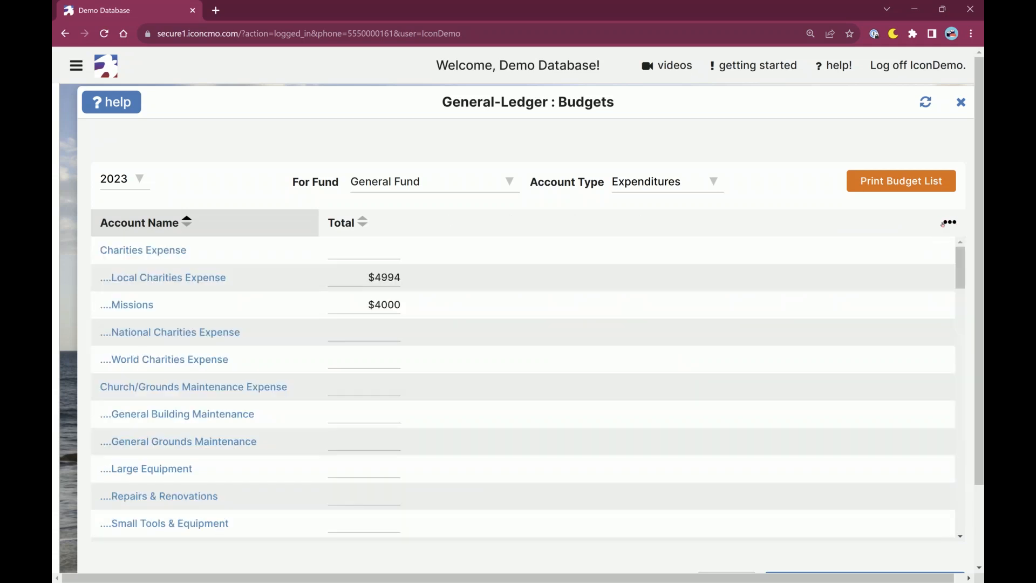
pyautogui.click(948, 223)
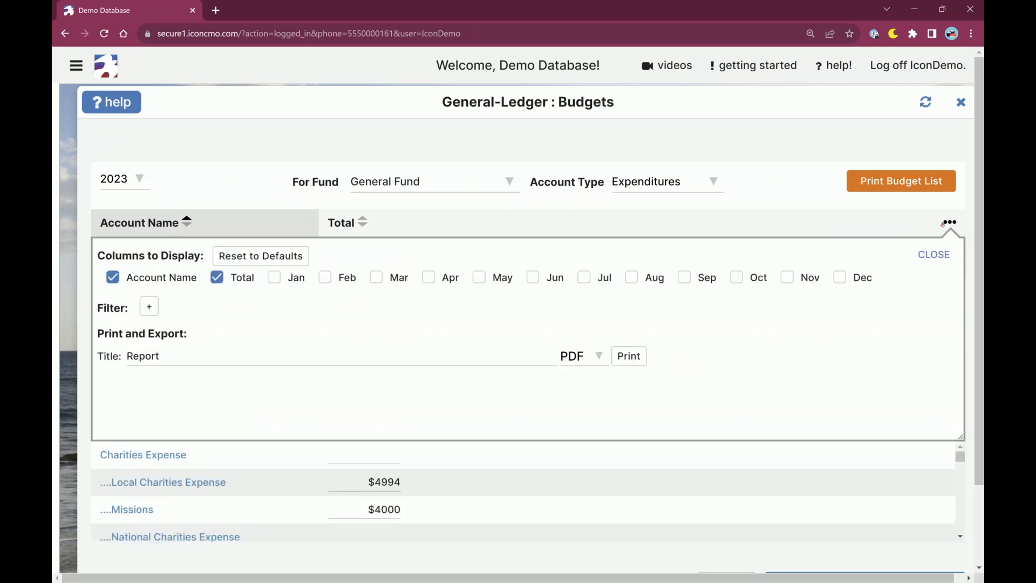
pyautogui.click(945, 222)
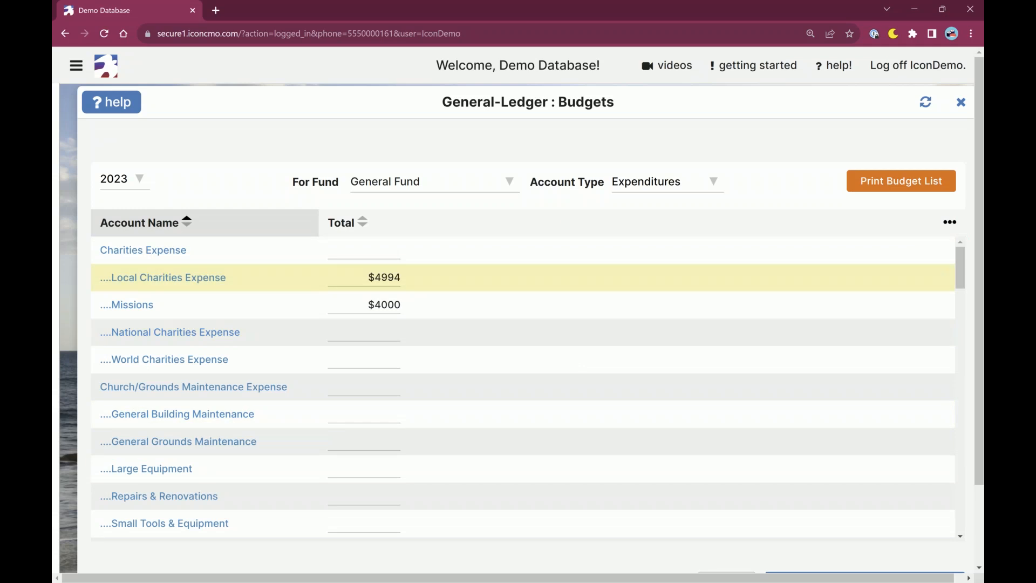
pyautogui.click(364, 222)
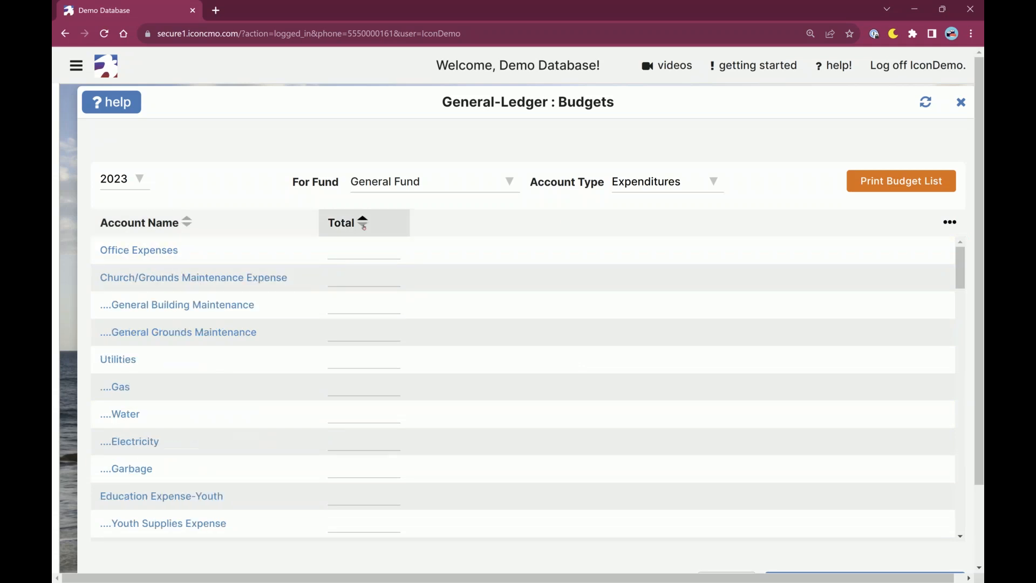
pyautogui.click(363, 222)
pyautogui.click(186, 220)
pyautogui.click(186, 220)
pyautogui.click(185, 220)
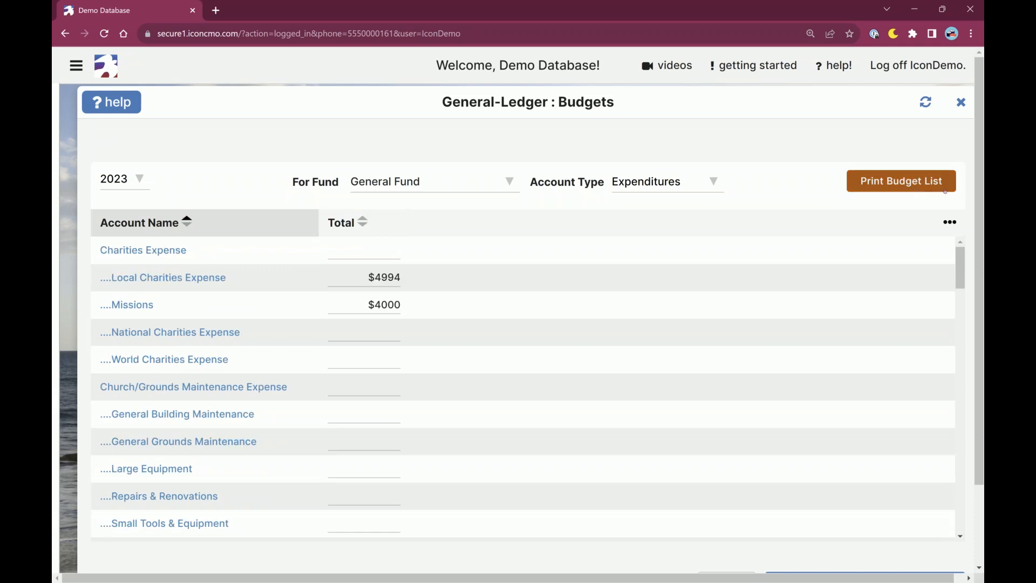
# Reset the budget list's displayed columns to the defaults and close the display options.
pyautogui.click(946, 223)
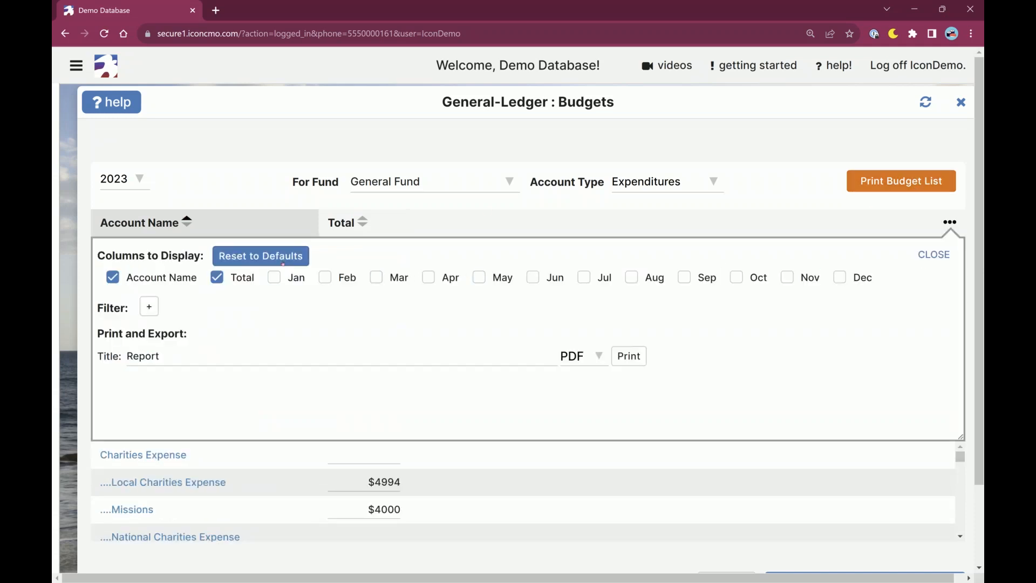
pyautogui.click(261, 256)
pyautogui.click(922, 254)
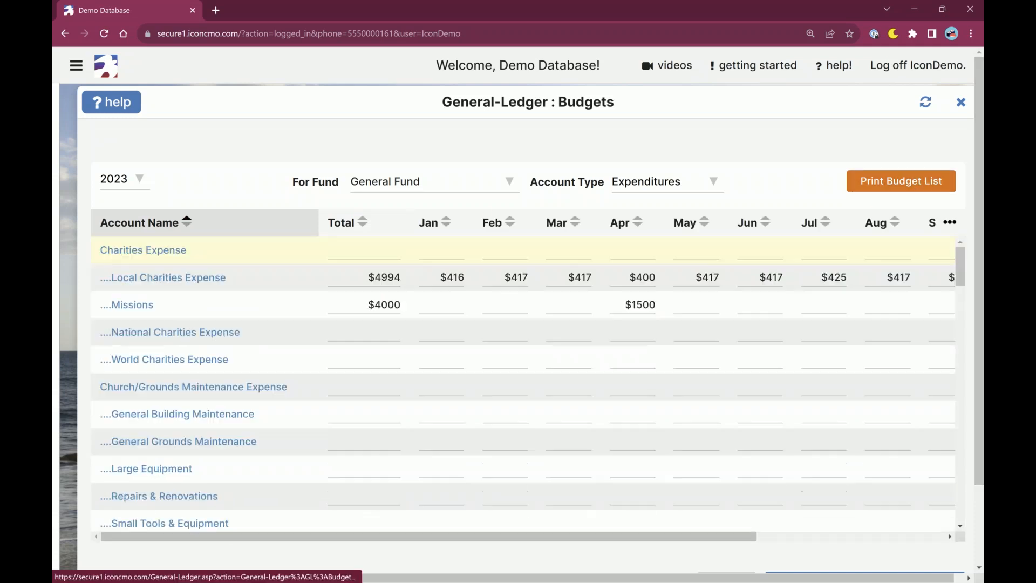
# Filter the budget list to accounts whose Total is after or the same as 4500, and recheck the filter settings.
pyautogui.click(951, 223)
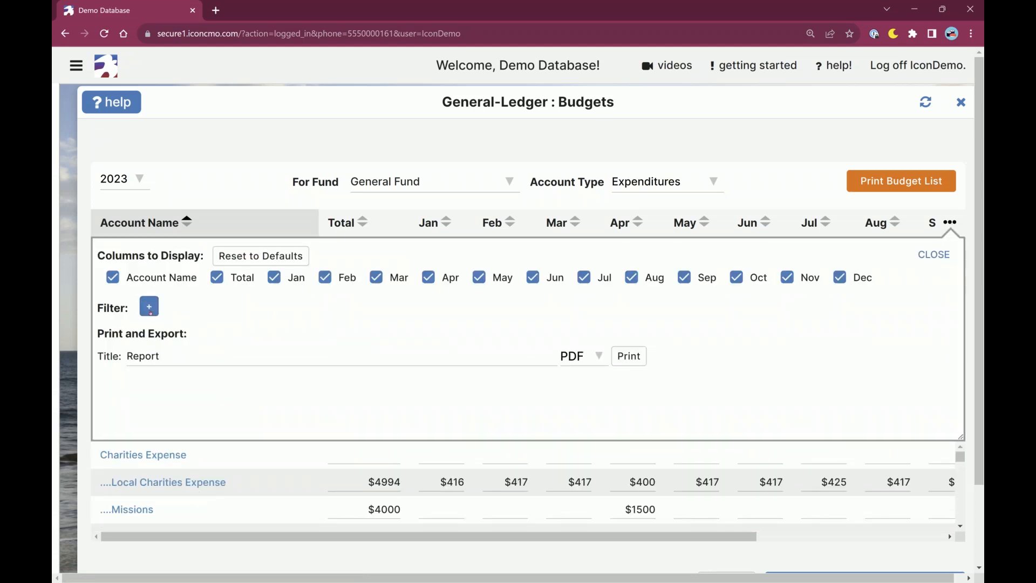
pyautogui.click(149, 307)
pyautogui.click(188, 329)
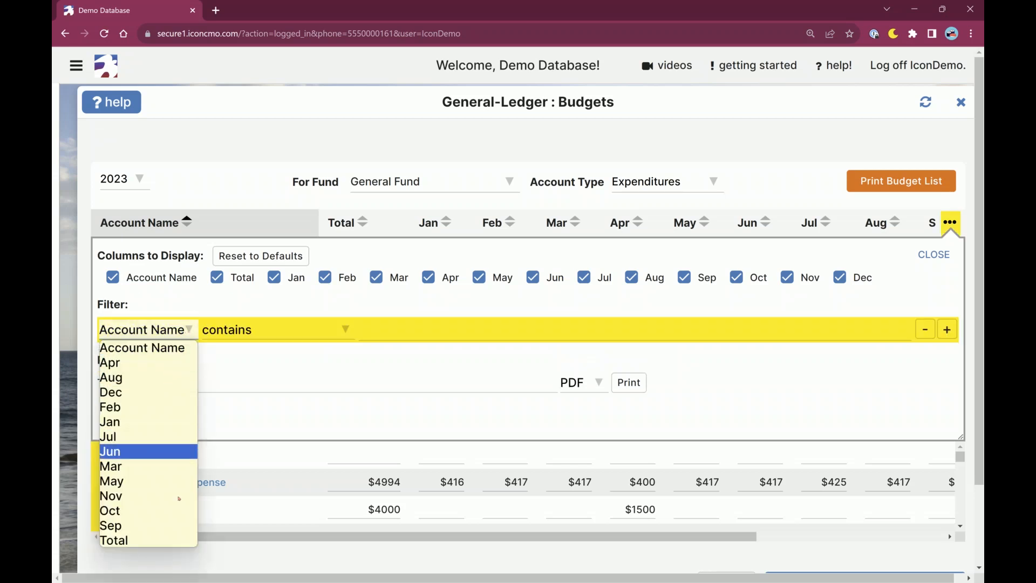
pyautogui.click(125, 541)
pyautogui.click(265, 335)
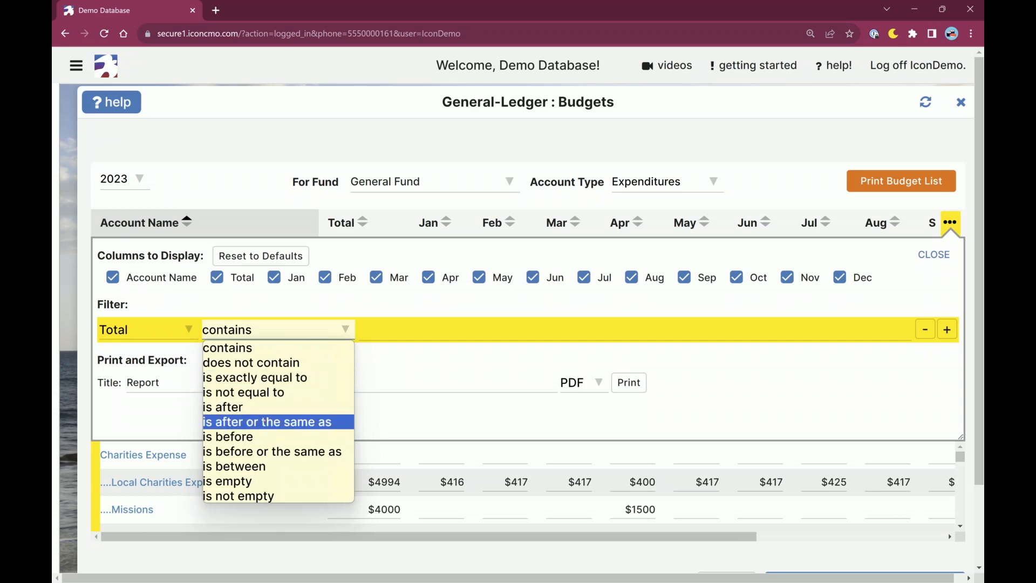
pyautogui.click(267, 422)
pyautogui.click(384, 331)
pyautogui.write('4500')
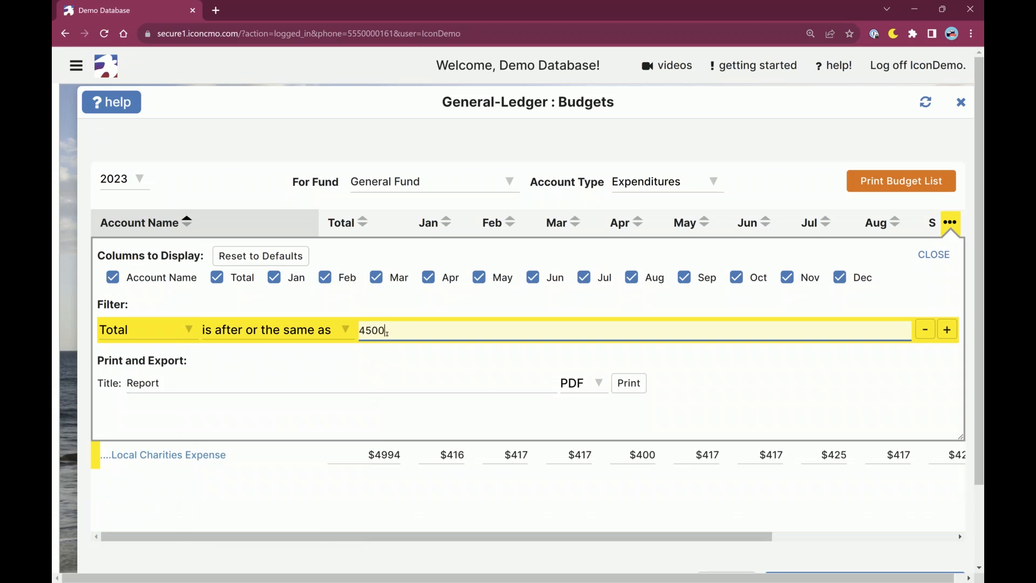
pyautogui.click(944, 255)
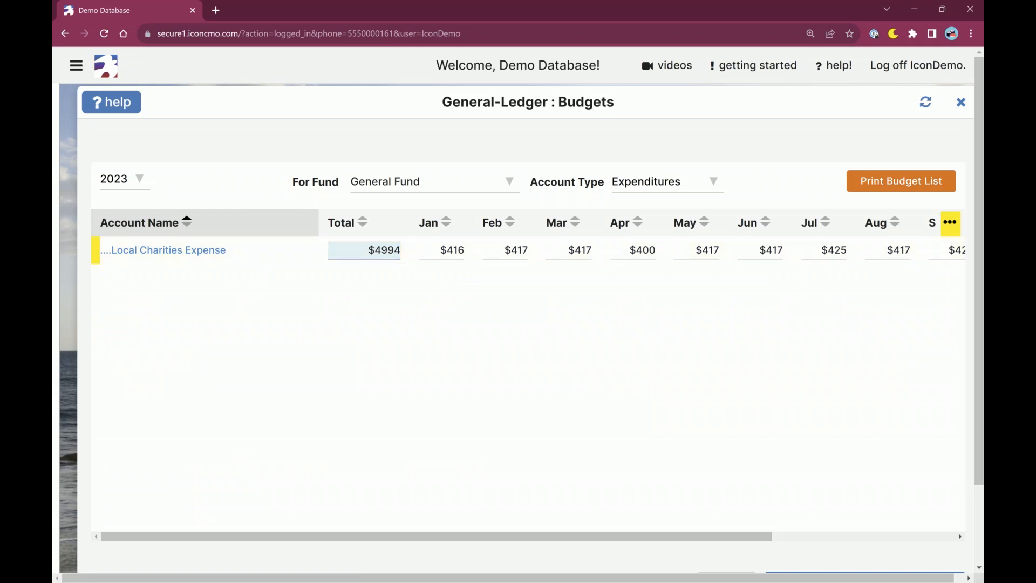
pyautogui.click(951, 221)
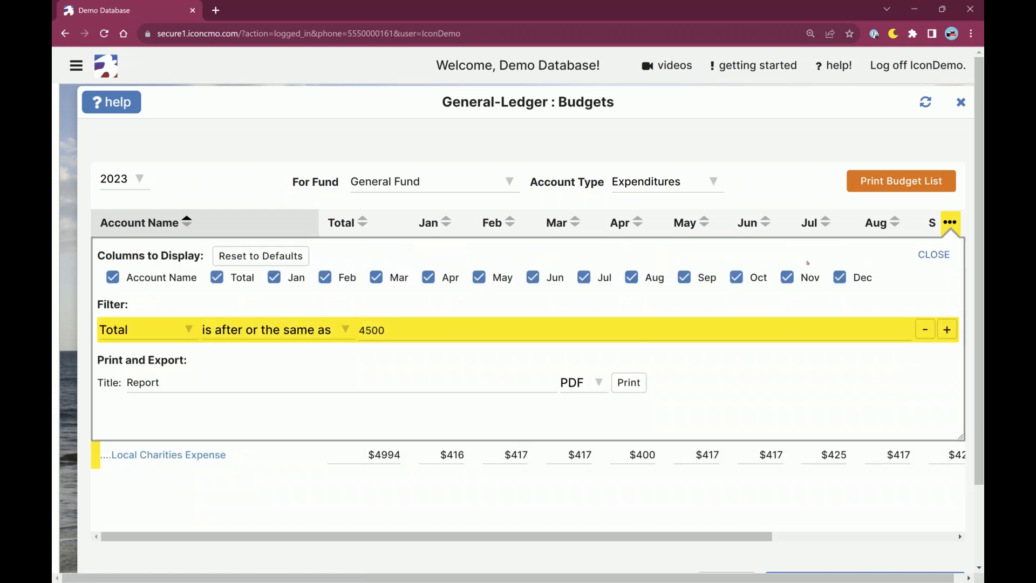
pyautogui.click(933, 257)
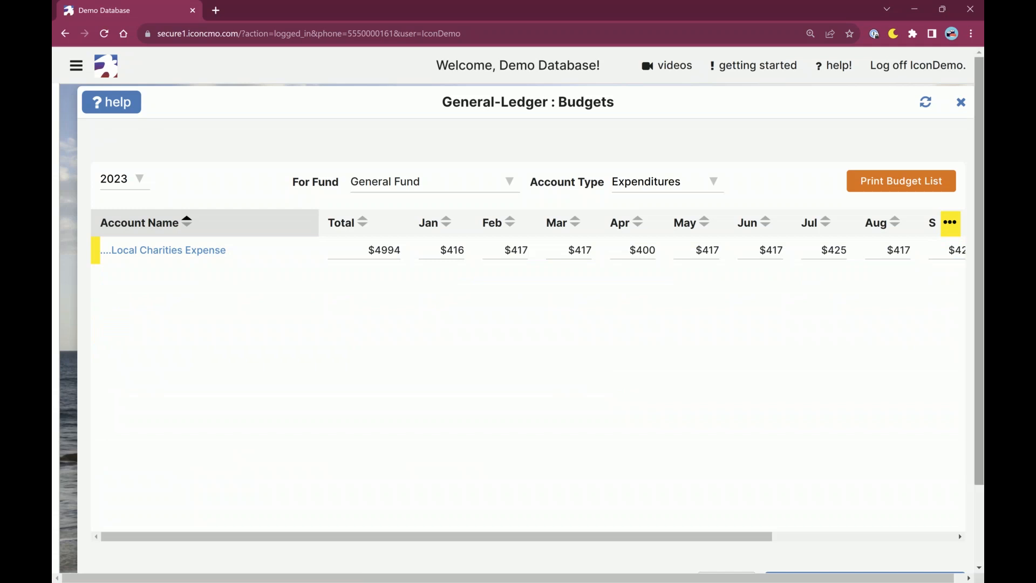
# Close and reopen the General-Ledger Budgets window, and remove the Total filter from its display options.
pyautogui.click(965, 103)
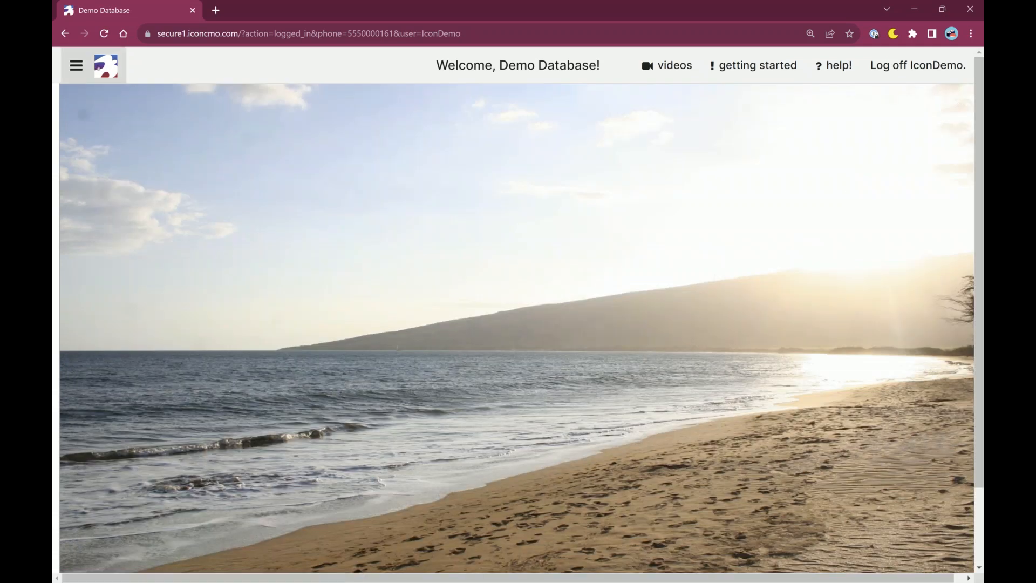
pyautogui.click(76, 67)
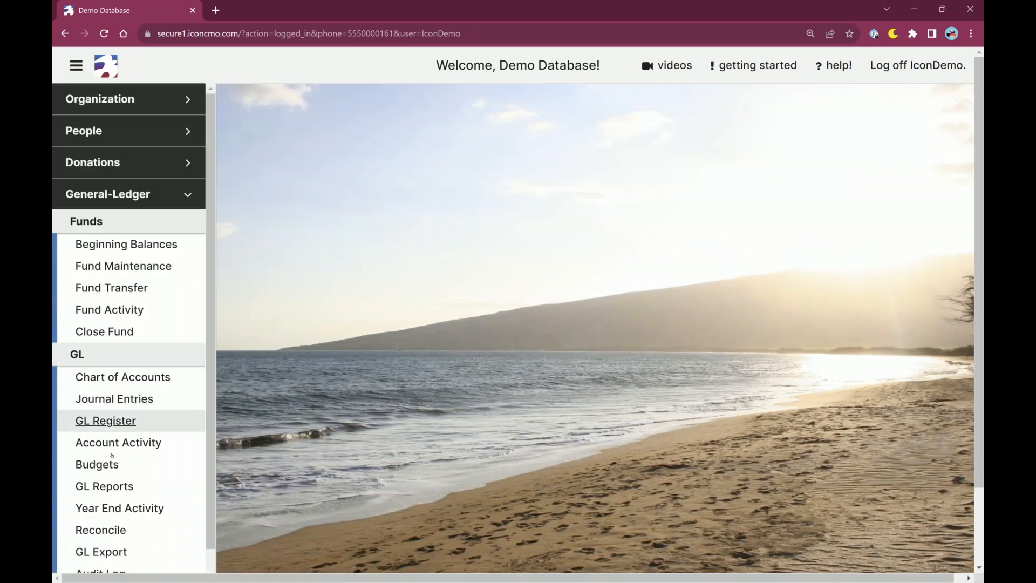
pyautogui.click(110, 470)
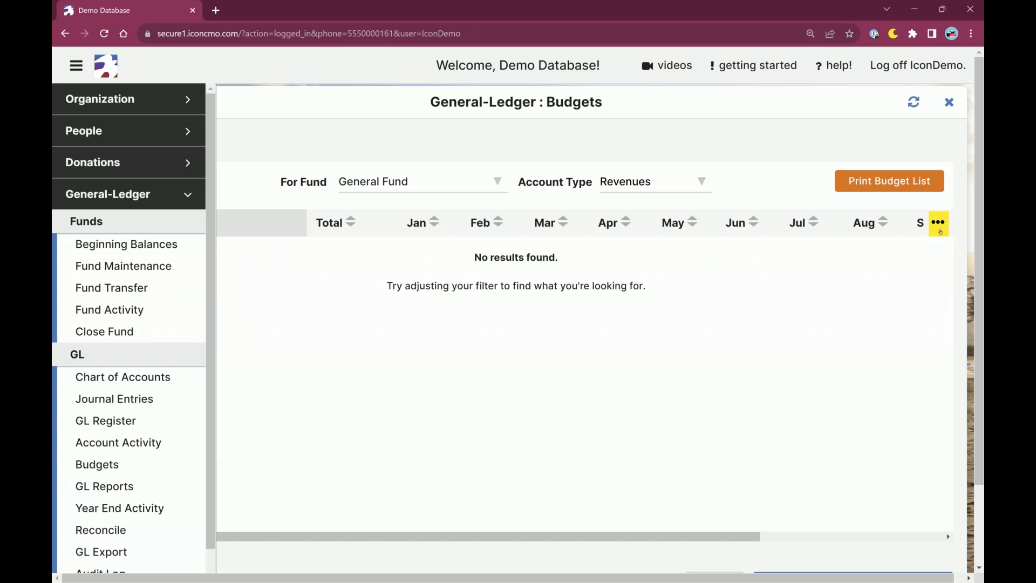
pyautogui.click(86, 72)
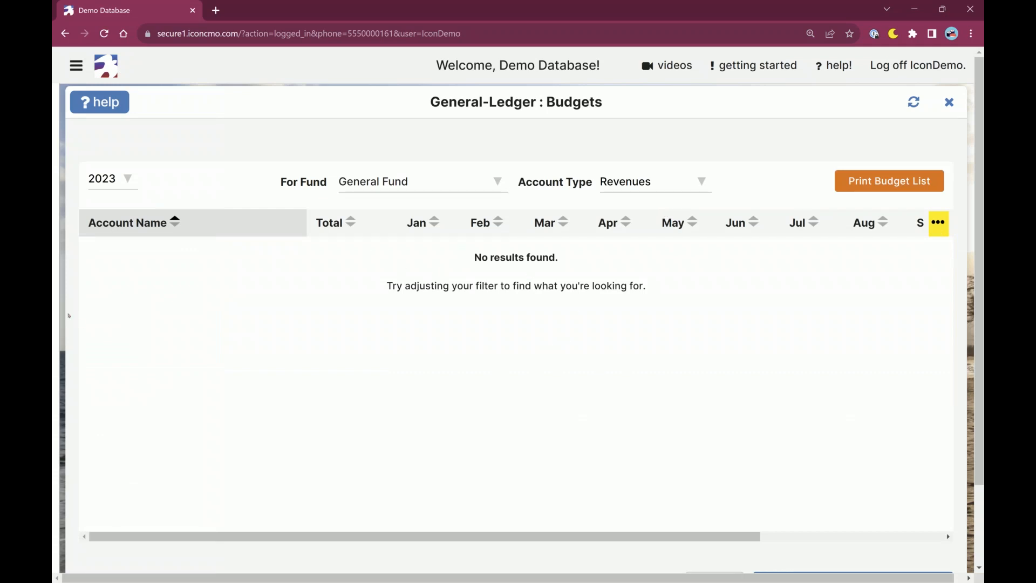
pyautogui.click(944, 228)
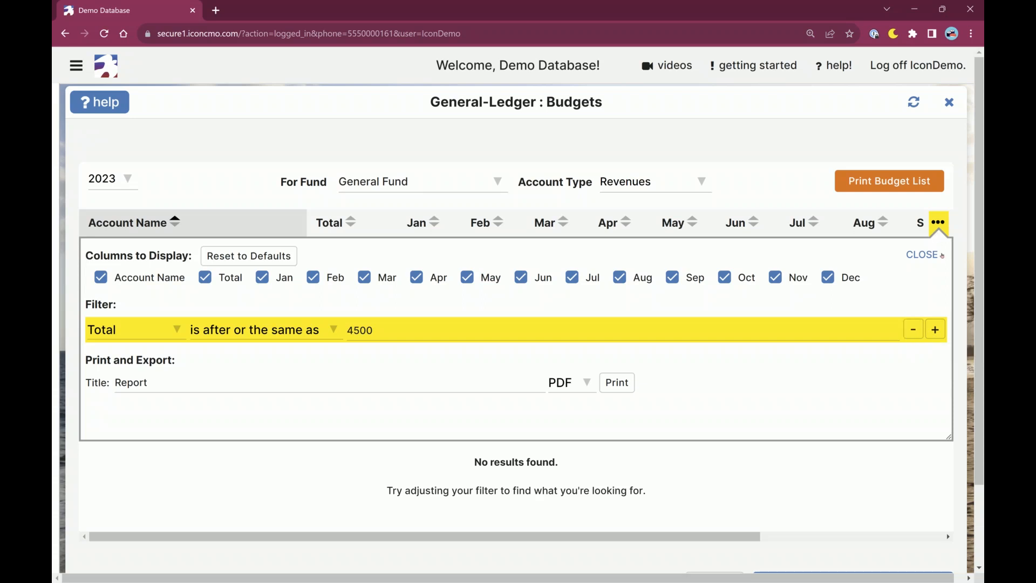
pyautogui.click(920, 323)
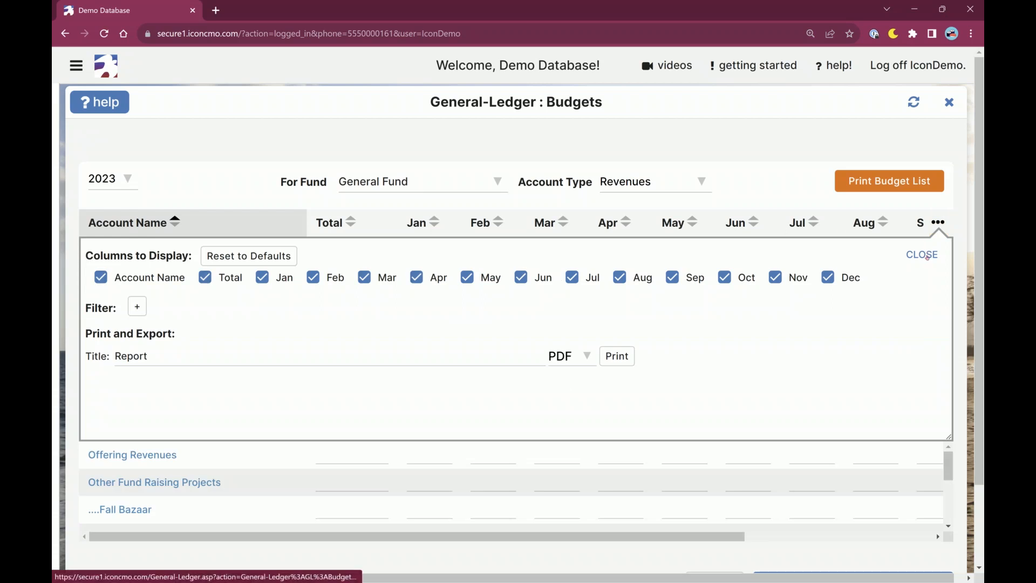
pyautogui.click(923, 255)
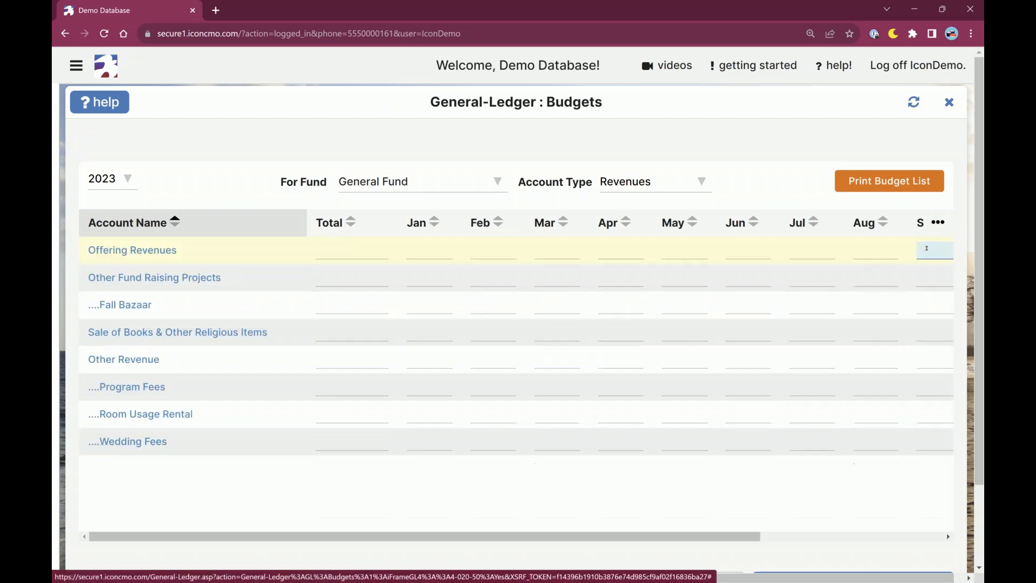
# Check the display options again, sort the revenue accounts by descending name, and restore ascending order.
pyautogui.click(939, 222)
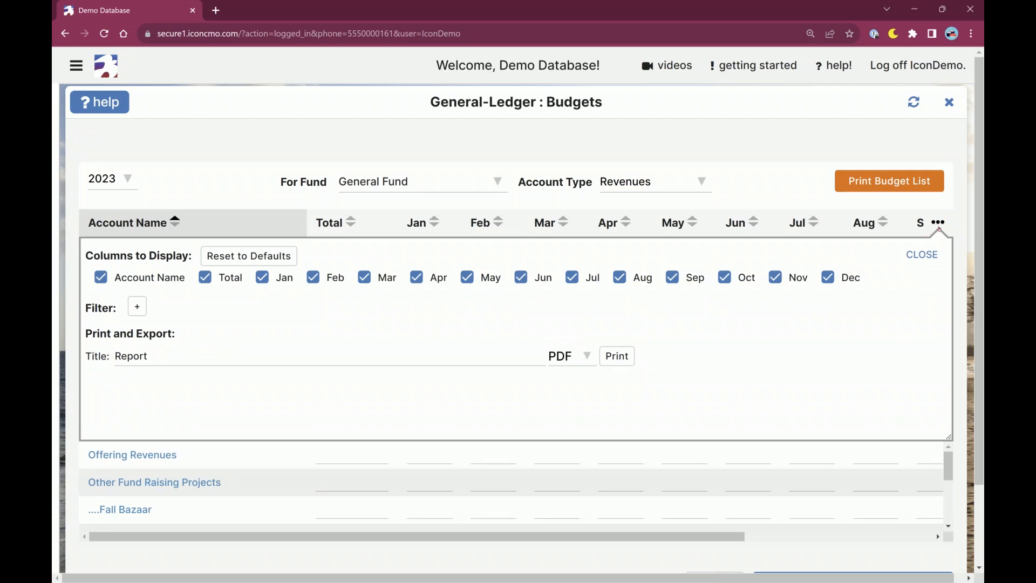
pyautogui.click(939, 226)
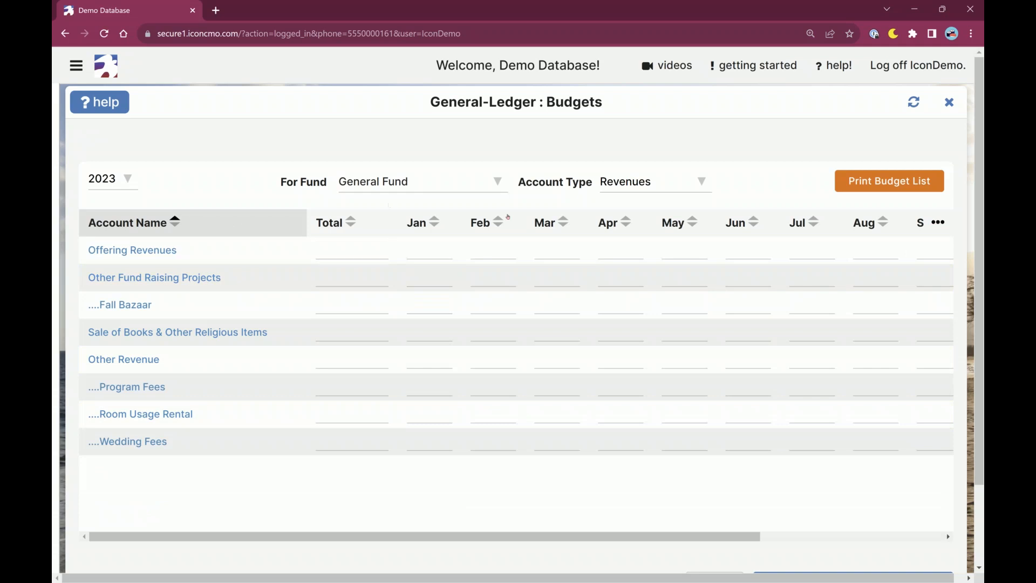
pyautogui.scroll(-2, 546, 362)
pyautogui.scroll(2, 556, 303)
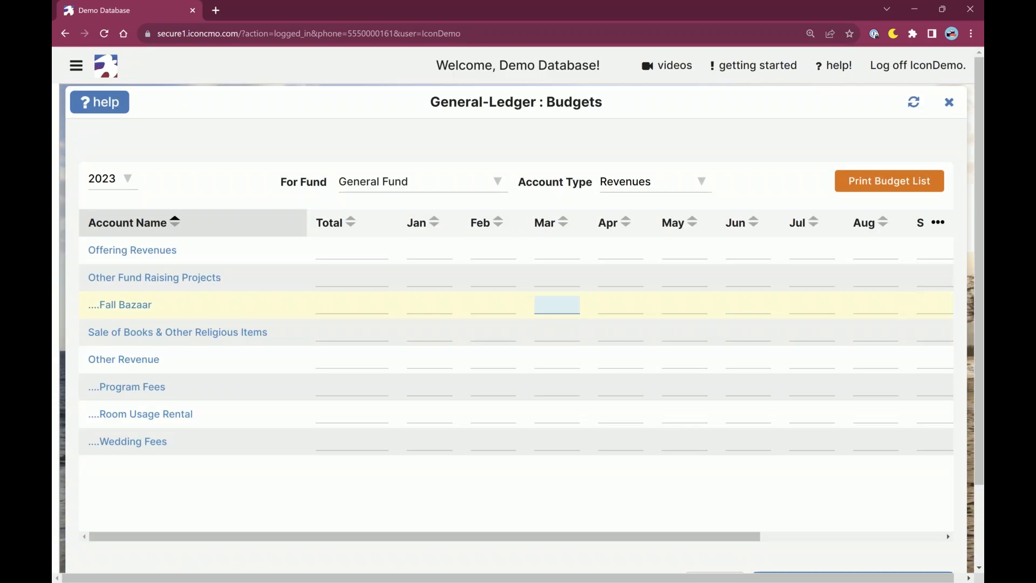
pyautogui.click(176, 223)
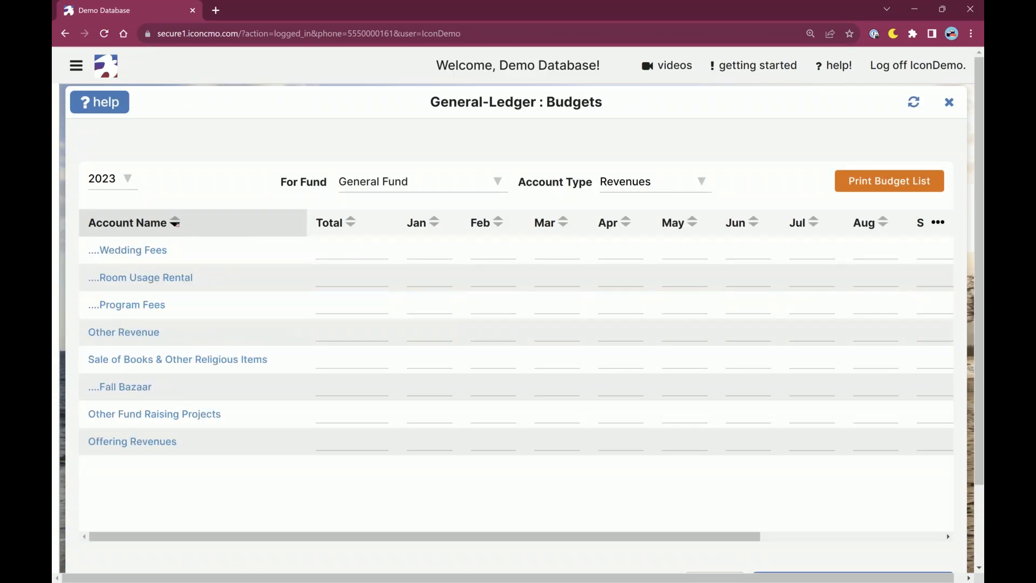
pyautogui.click(175, 218)
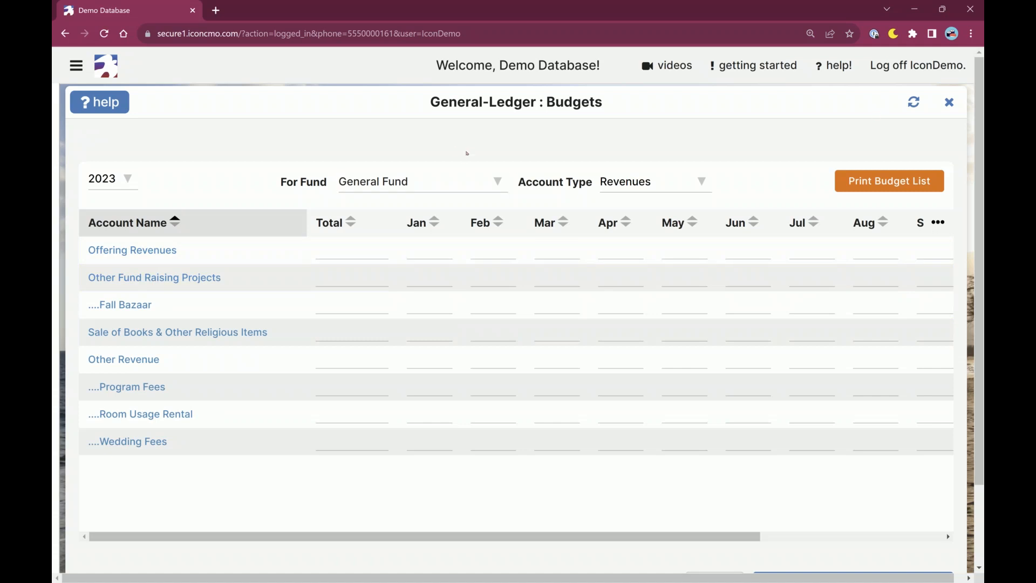
# Switch the General Fund budget list to the Expenditures account type and look through its accounts.
pyautogui.click(637, 182)
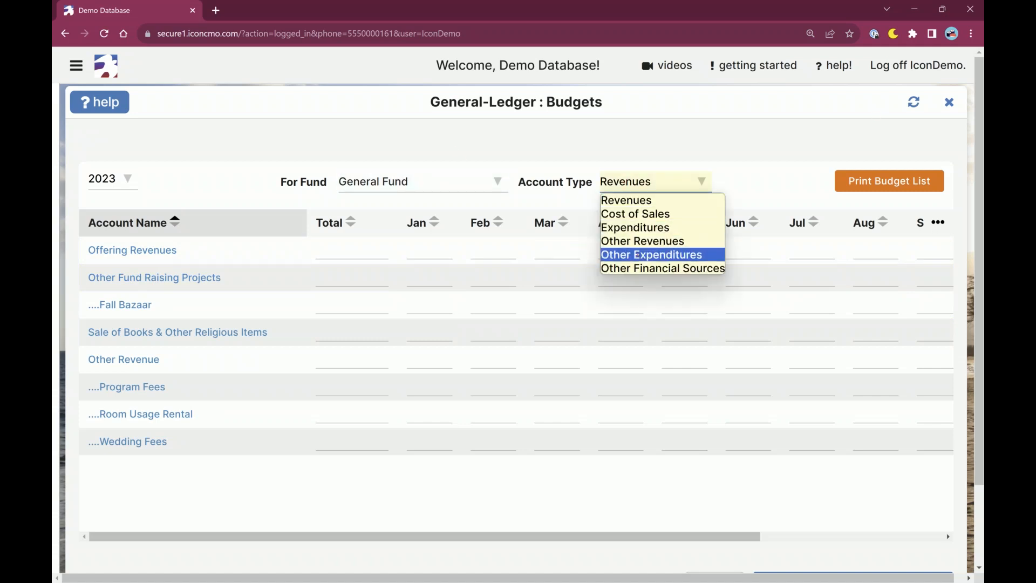
pyautogui.click(637, 227)
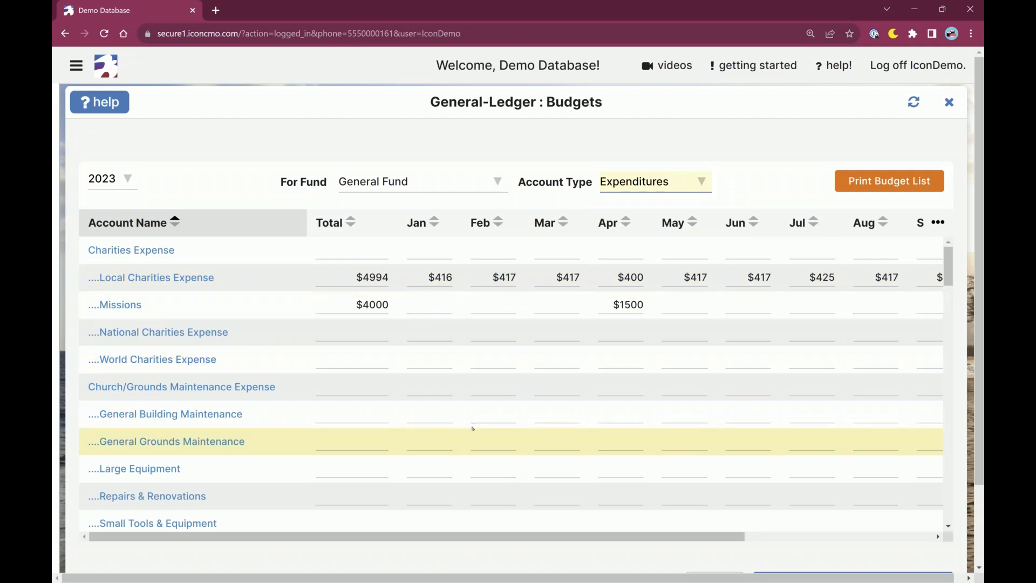
pyautogui.scroll(-2, 684, 463)
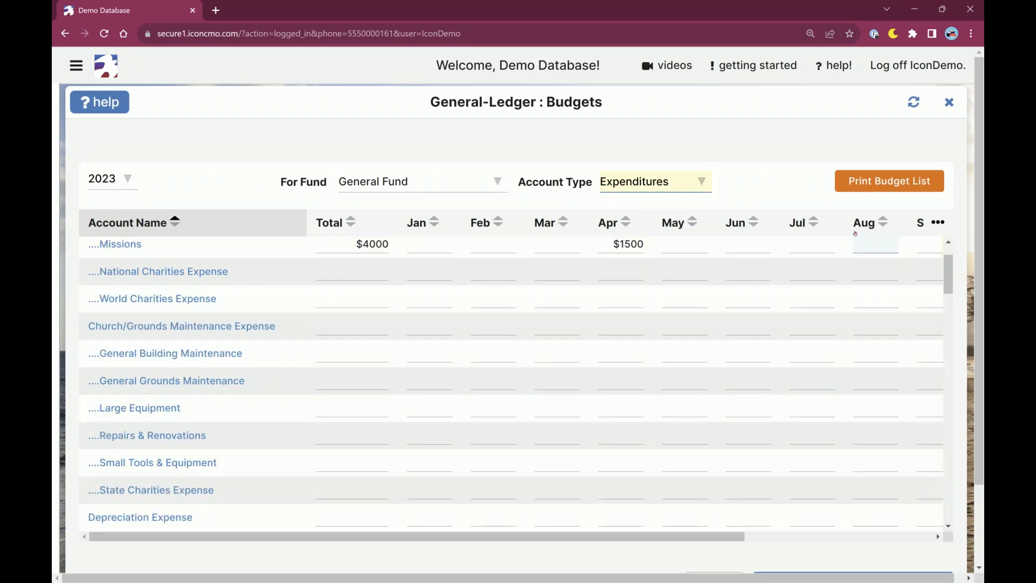
# Open the Budget List print options, review the fund, fiscal year and report format settings, and close them without printing.
pyautogui.click(906, 187)
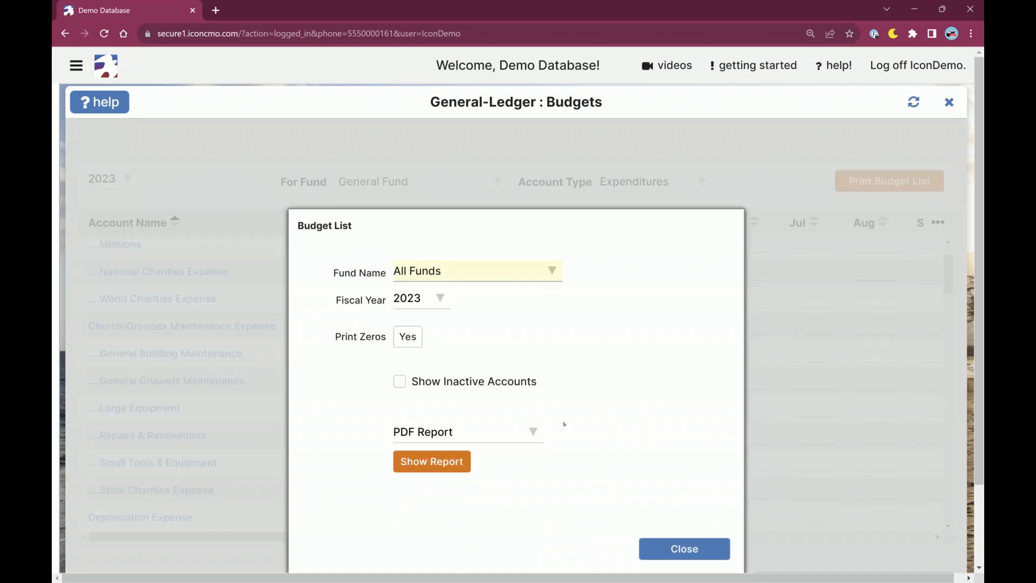
pyautogui.scroll(-2, 596, 365)
pyautogui.scroll(1, 665, 334)
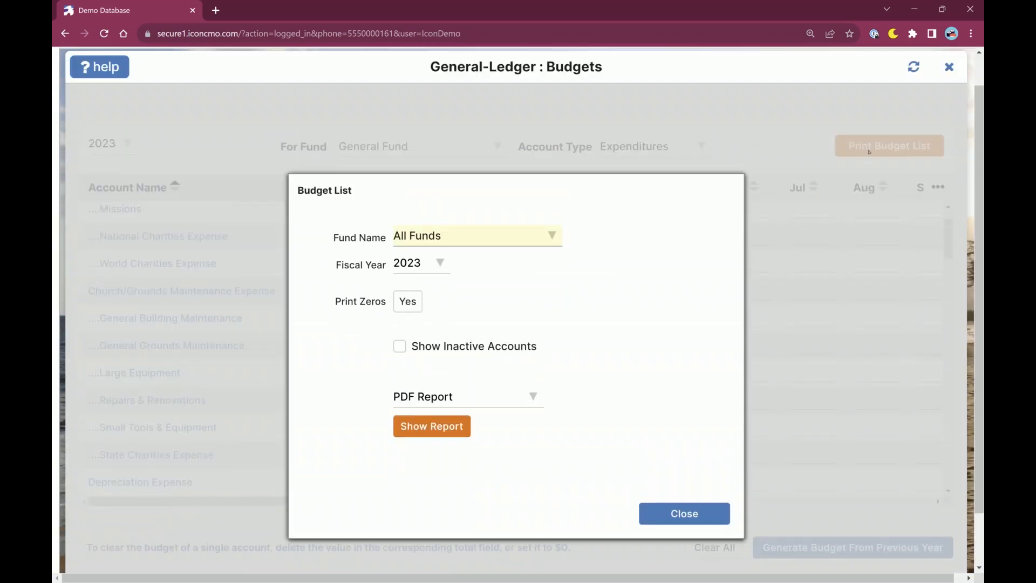
pyautogui.click(684, 513)
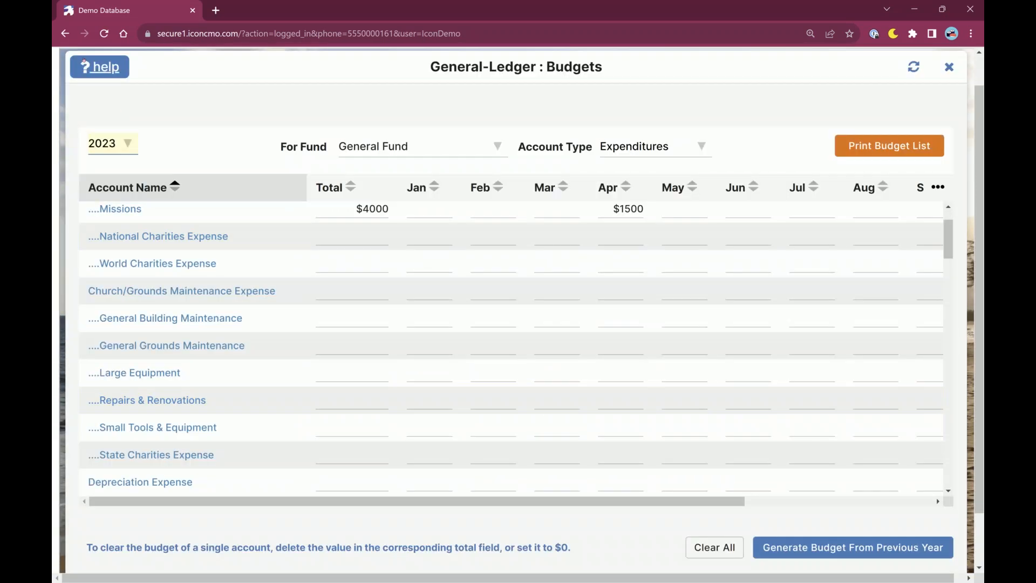
# Open GL Reports and view the options for the Annual Budget Comparison and Annual Budget Percentage reports.
pyautogui.scroll(1, 570, 553)
pyautogui.click(76, 66)
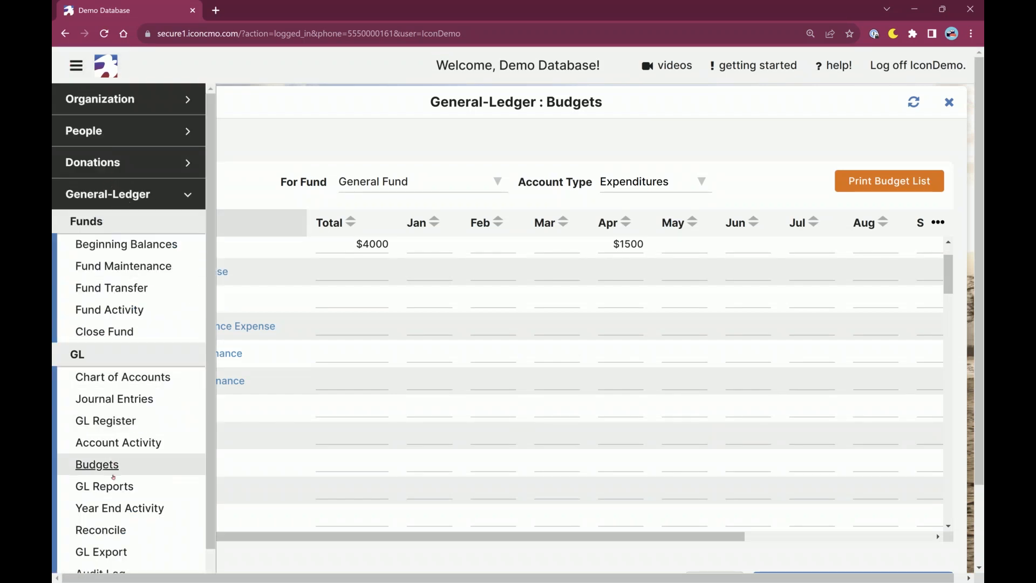
pyautogui.click(114, 496)
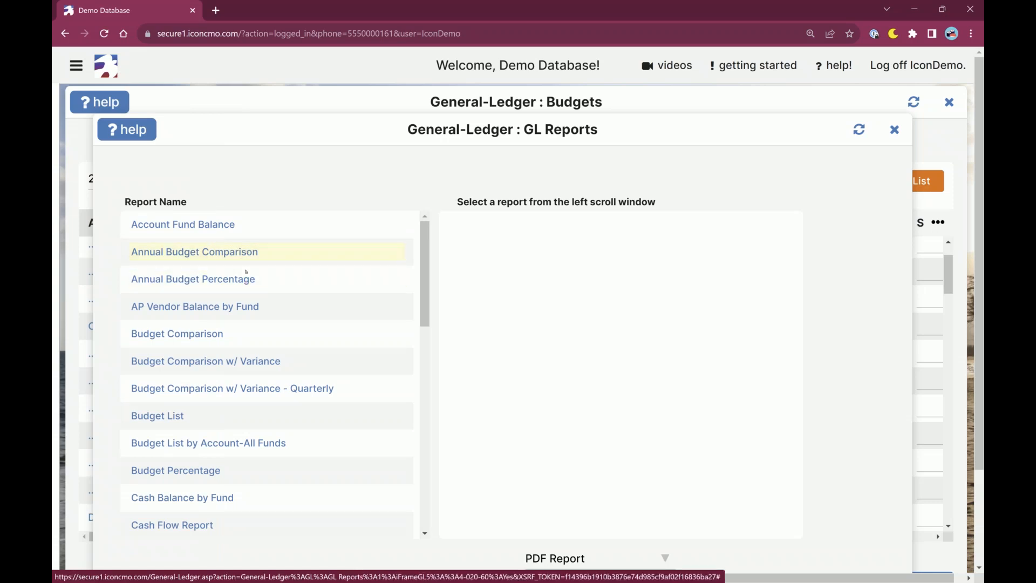
pyautogui.click(247, 252)
pyautogui.click(247, 279)
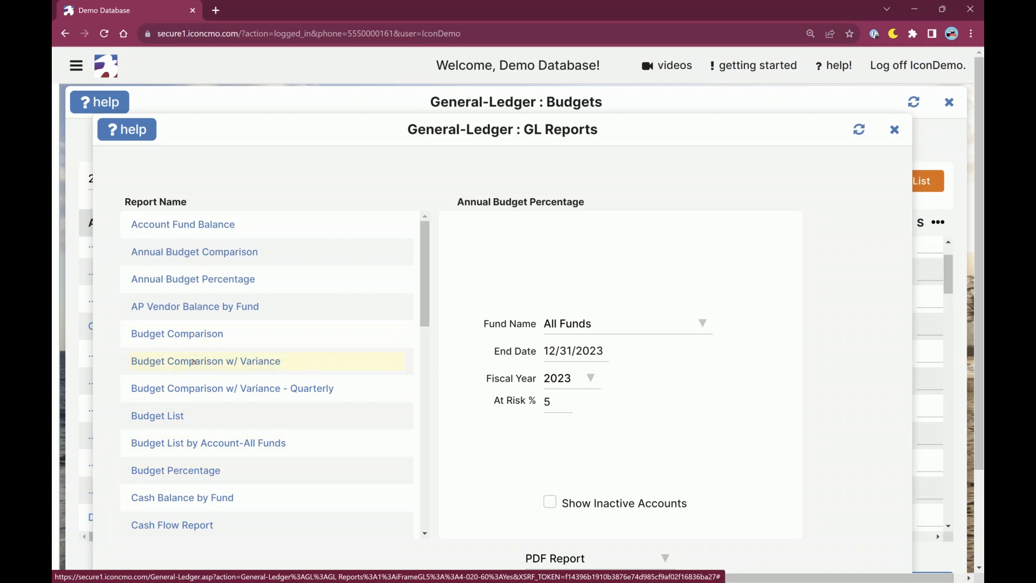
# Open the Budget Comparison w/ Variance report and review its fund and month choices, keeping All Funds and January.
pyautogui.click(193, 362)
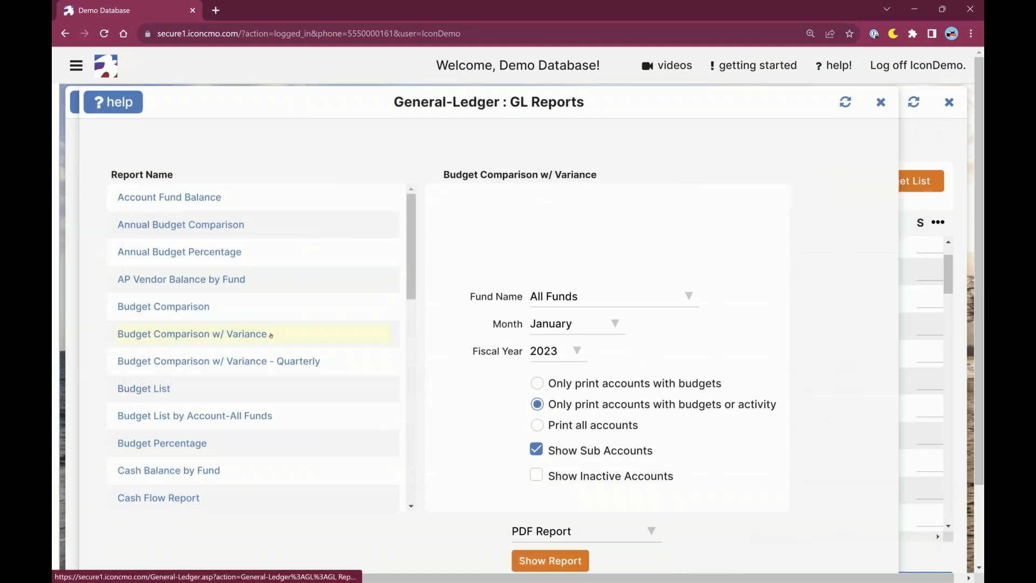
pyautogui.click(596, 296)
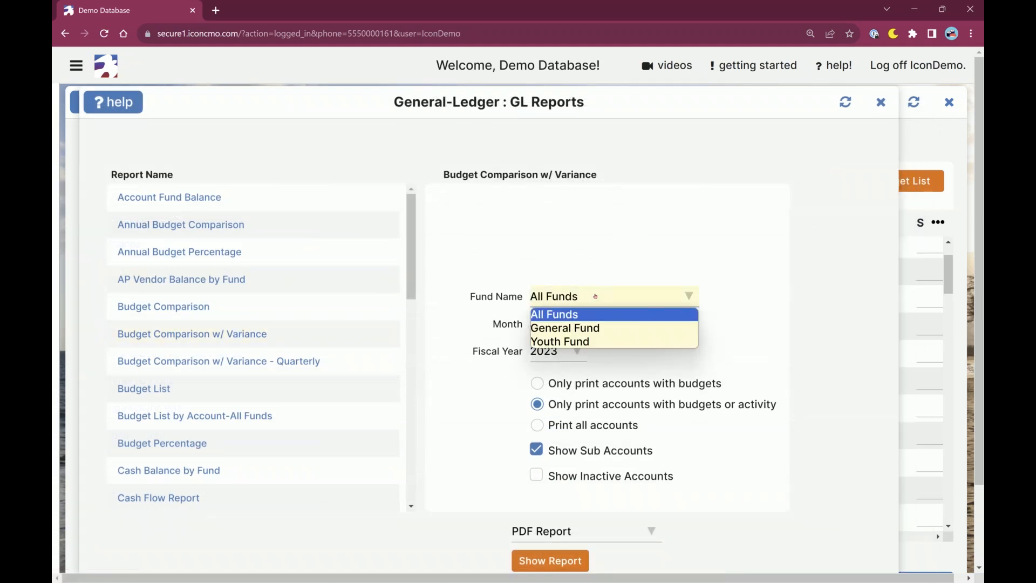
pyautogui.click(601, 311)
pyautogui.click(584, 303)
pyautogui.click(565, 319)
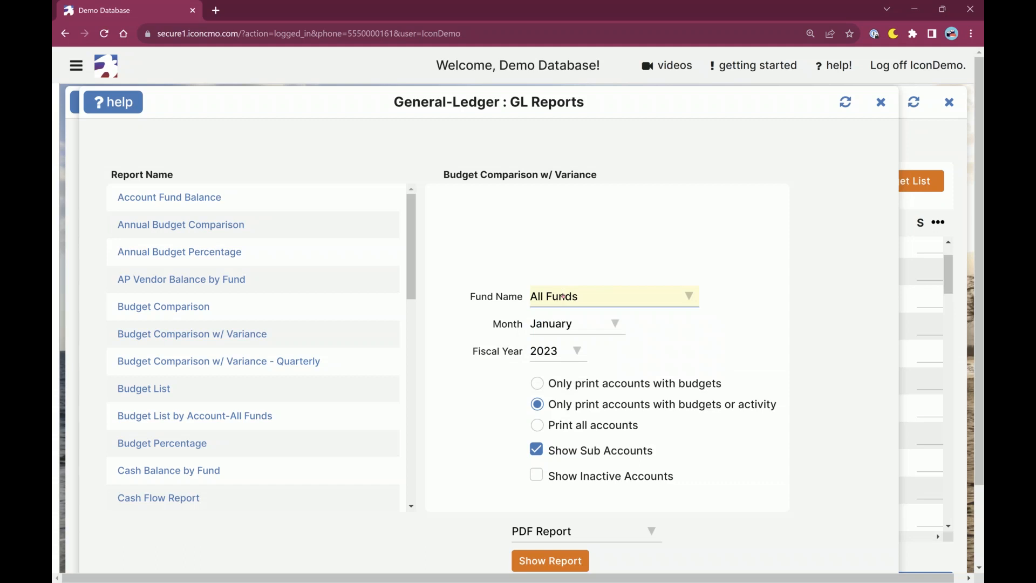
pyautogui.click(582, 324)
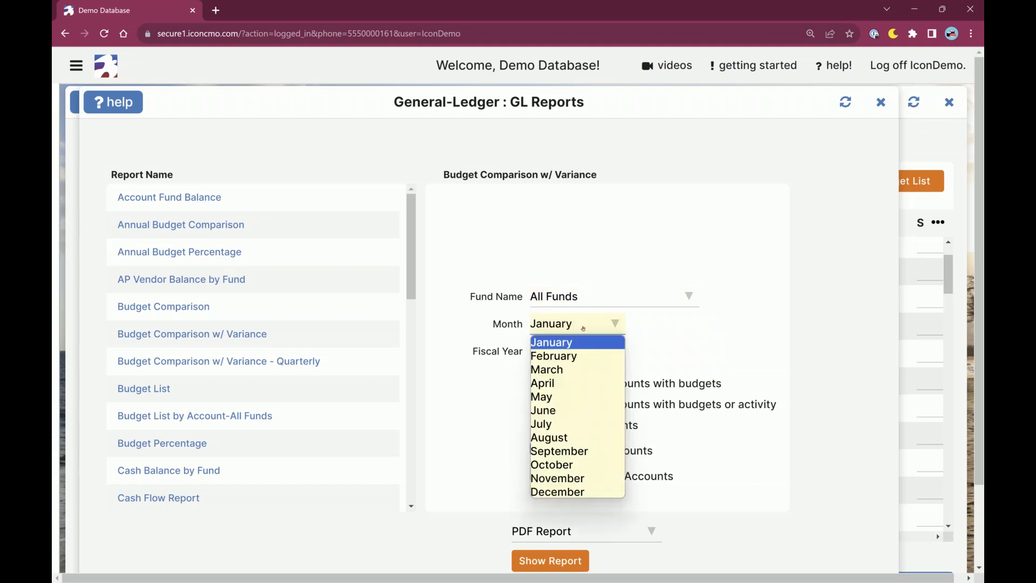
pyautogui.click(582, 339)
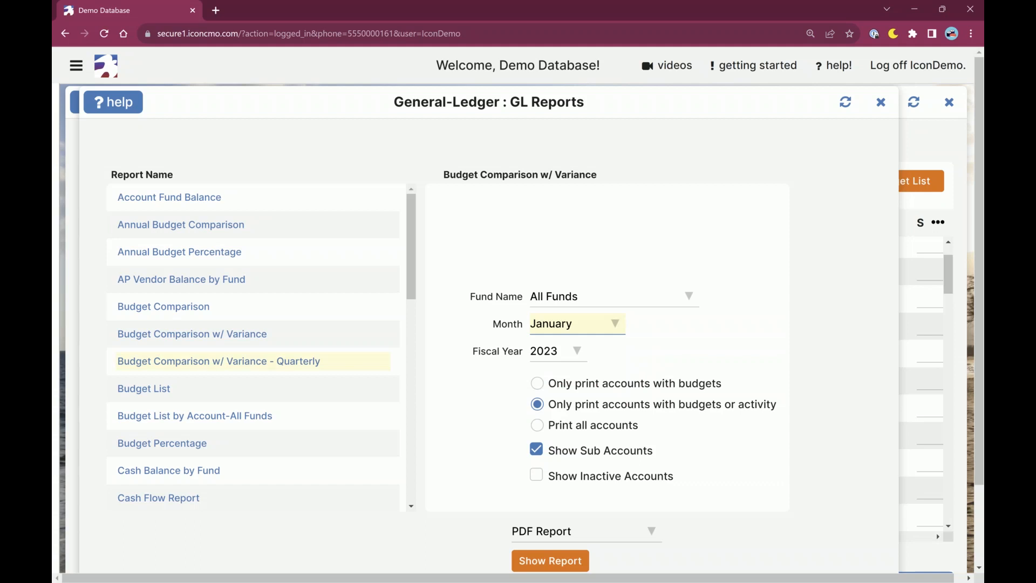
# View the options of the Budget List and quarterly variance reports, and return to Budget Comparison w/ Variance.
pyautogui.click(156, 389)
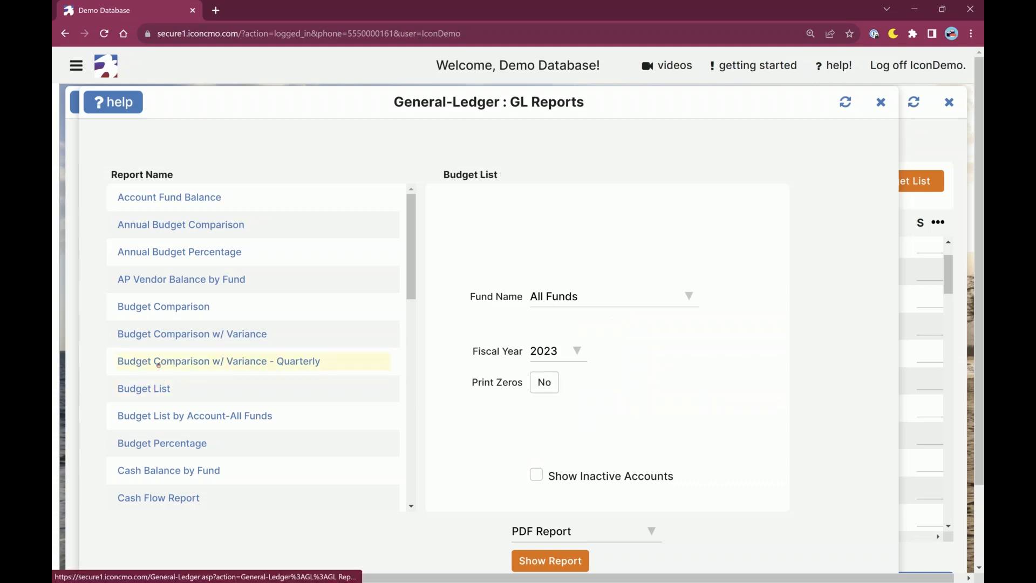
pyautogui.click(158, 365)
pyautogui.click(157, 334)
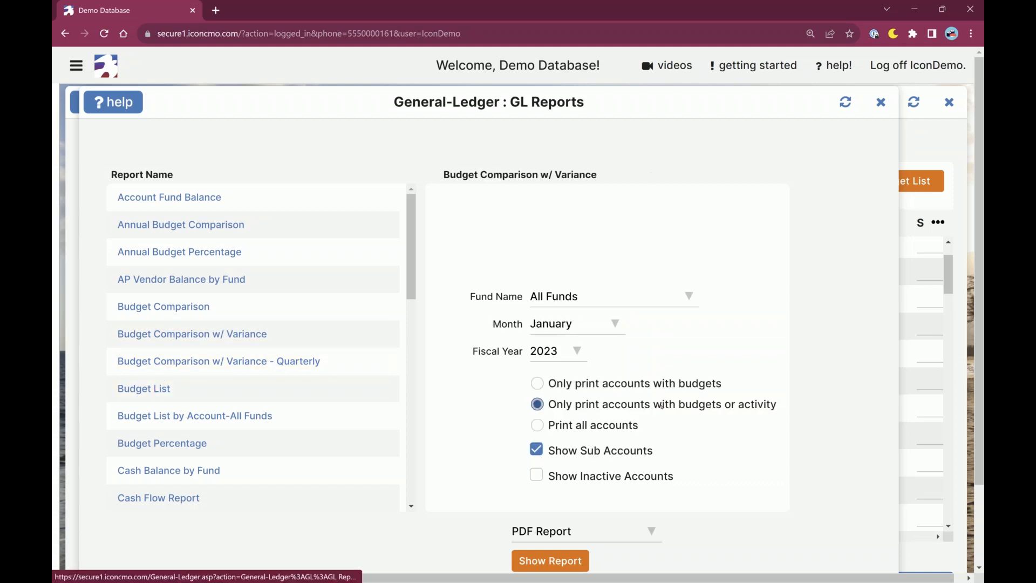
# Compare the account printing choices of the Budget Comparison w/ Variance report and select Print all accounts.
pyautogui.moveTo(555, 383); pyautogui.dragTo(724, 385)
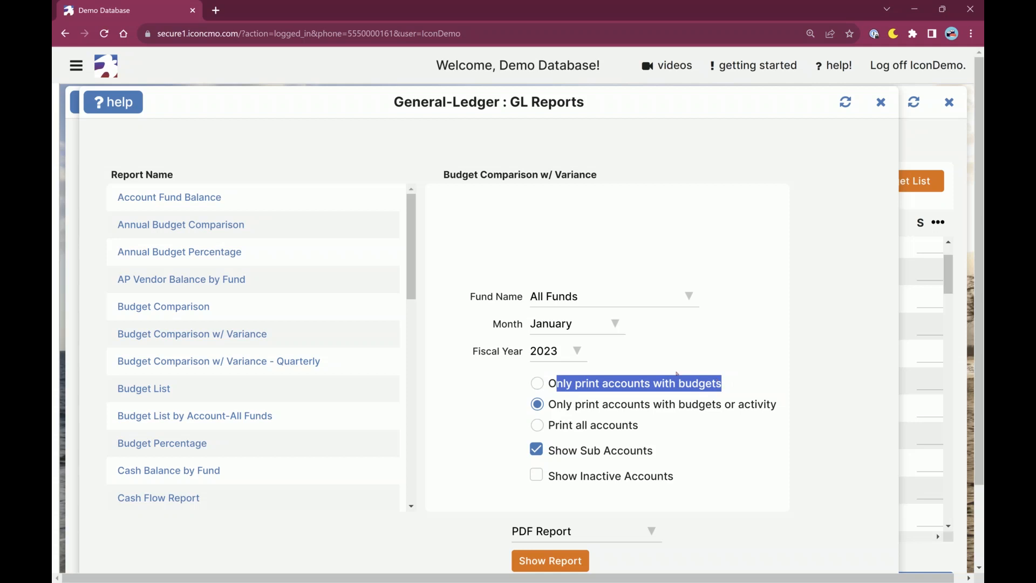
pyautogui.click(544, 385)
pyautogui.click(583, 410)
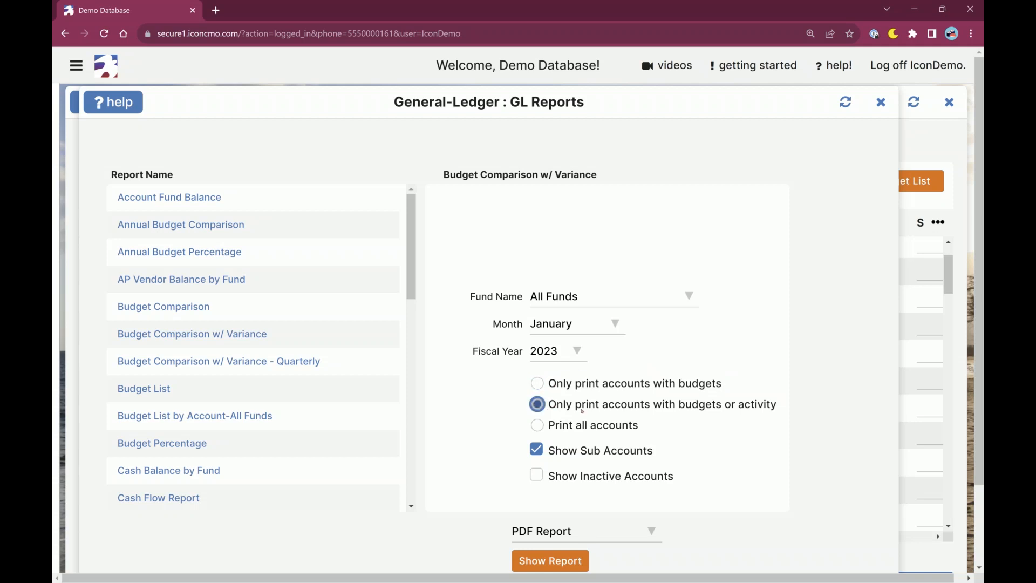
pyautogui.moveTo(557, 406); pyautogui.dragTo(781, 413)
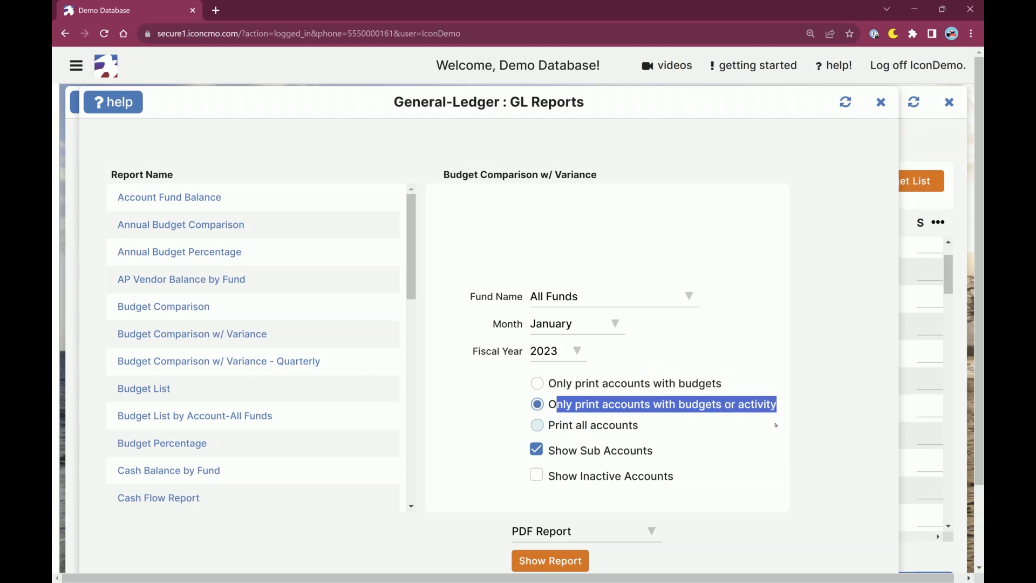
pyautogui.click(547, 423)
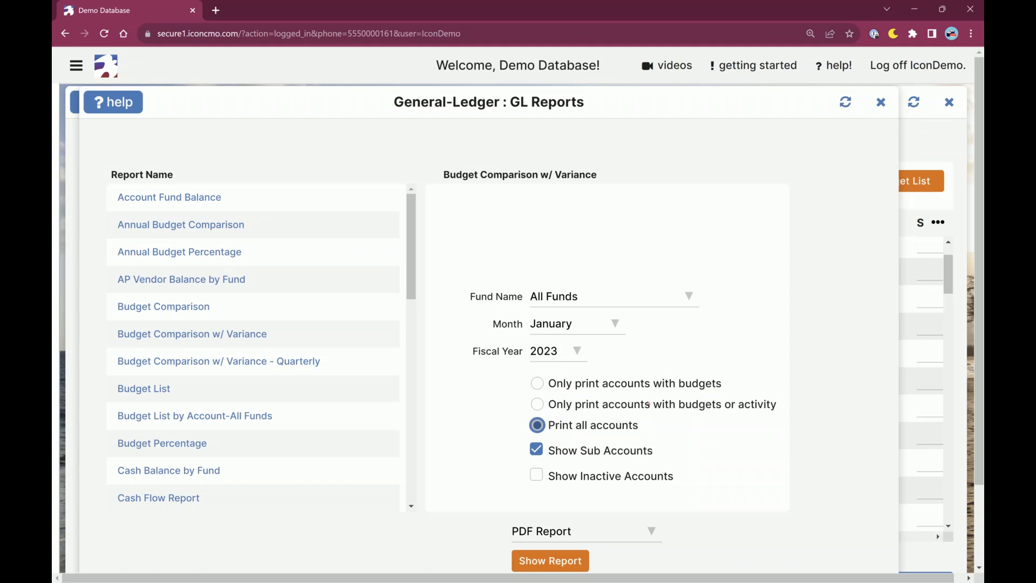
# Turn Show Sub Accounts off and back on, and examine the Show Inactive Accounts option, leaving it off.
pyautogui.click(536, 449)
pyautogui.moveTo(540, 451); pyautogui.dragTo(660, 452)
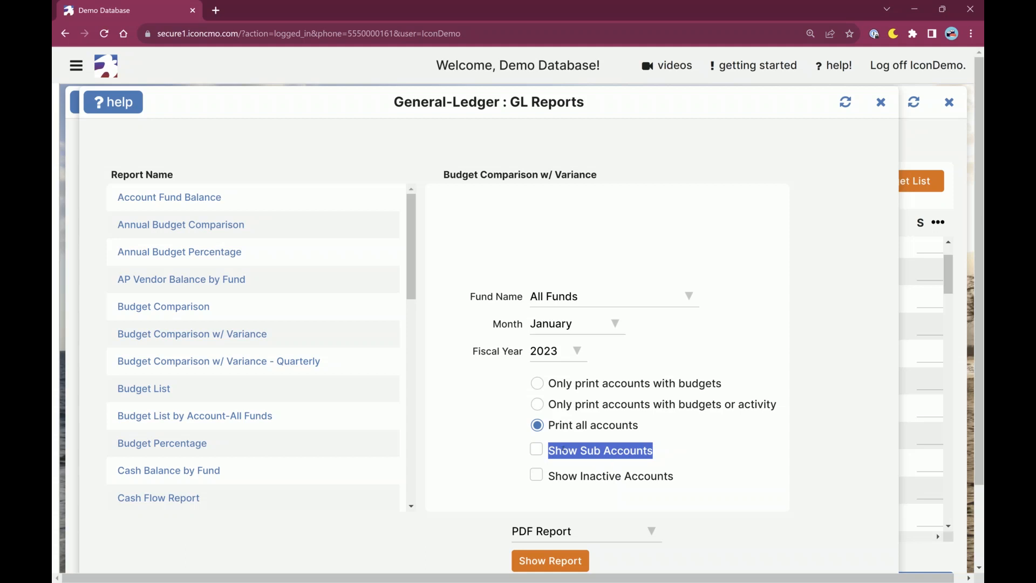
pyautogui.click(551, 450)
pyautogui.moveTo(551, 450); pyautogui.dragTo(657, 453)
pyautogui.click(537, 450)
pyautogui.moveTo(550, 474); pyautogui.dragTo(673, 476)
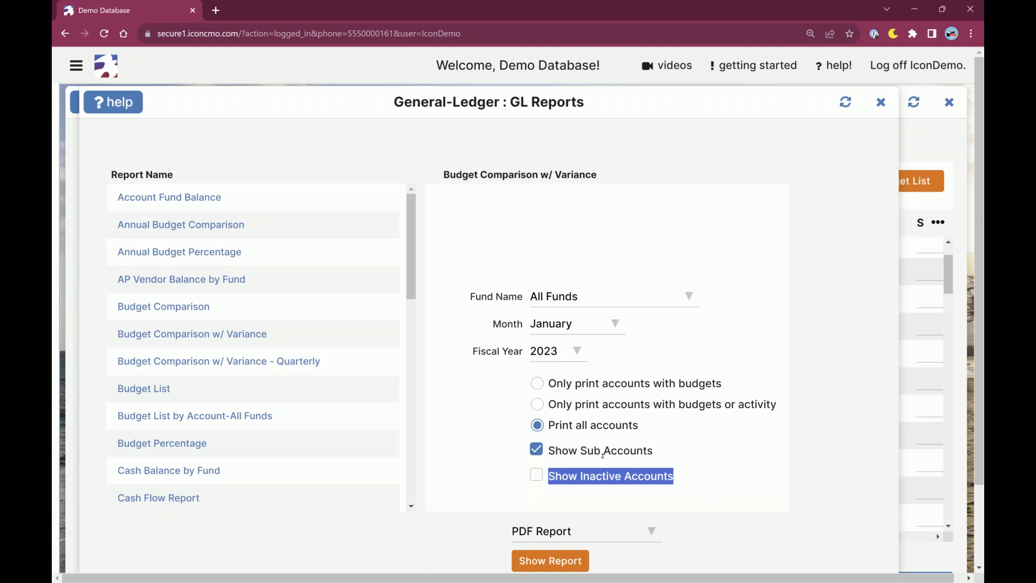
pyautogui.click(557, 478)
pyautogui.click(537, 477)
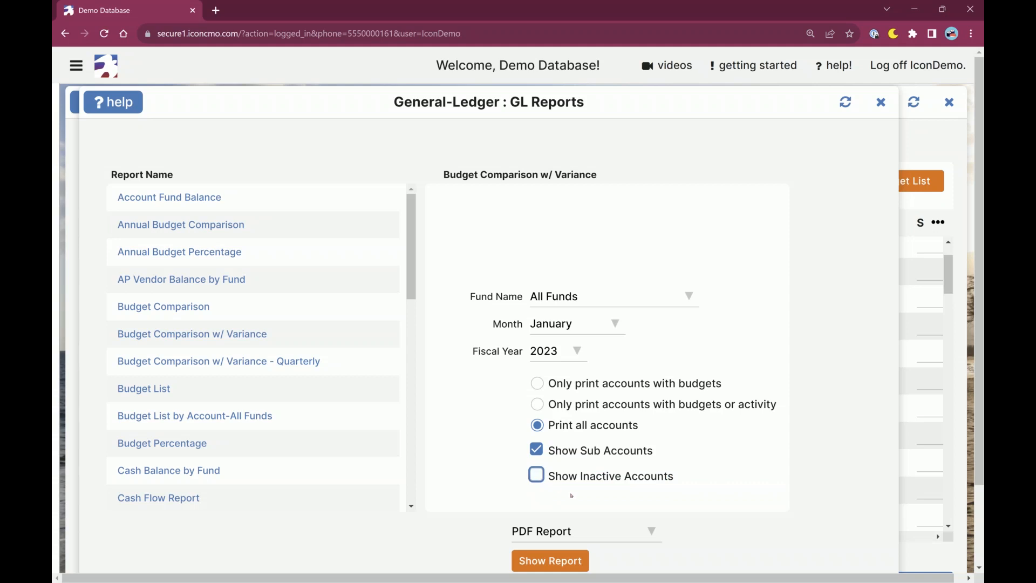
# Review the report output formats, choose Excel Report, and close GL Reports without running the report.
pyautogui.scroll(-2, 573, 496)
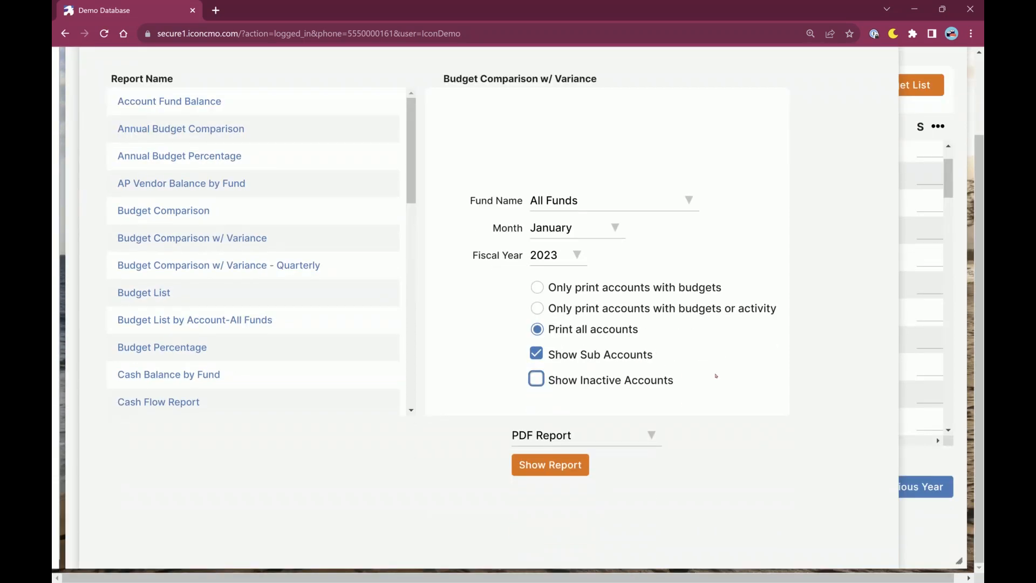
pyautogui.click(628, 438)
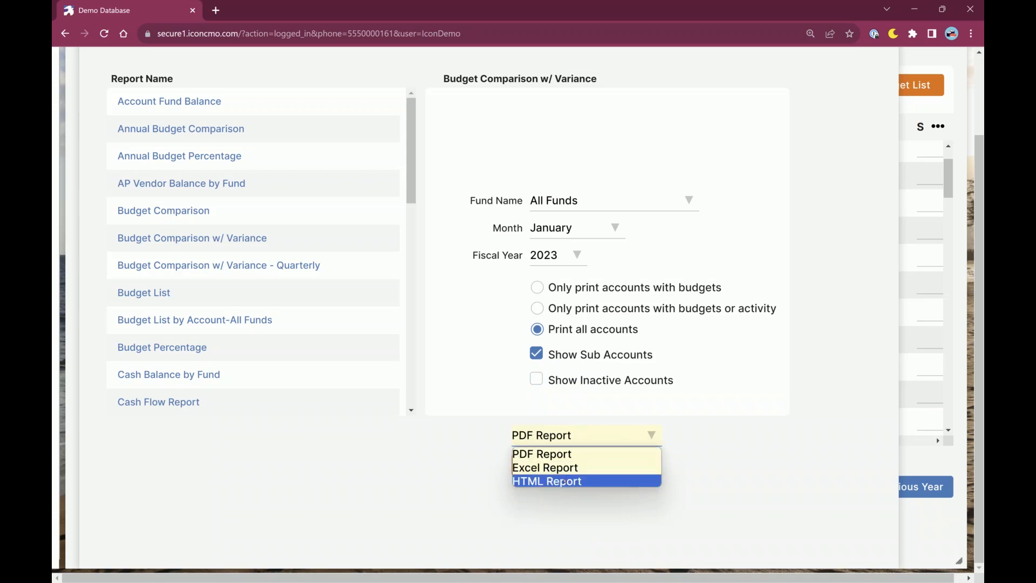
pyautogui.click(761, 471)
pyautogui.scroll(3, 759, 473)
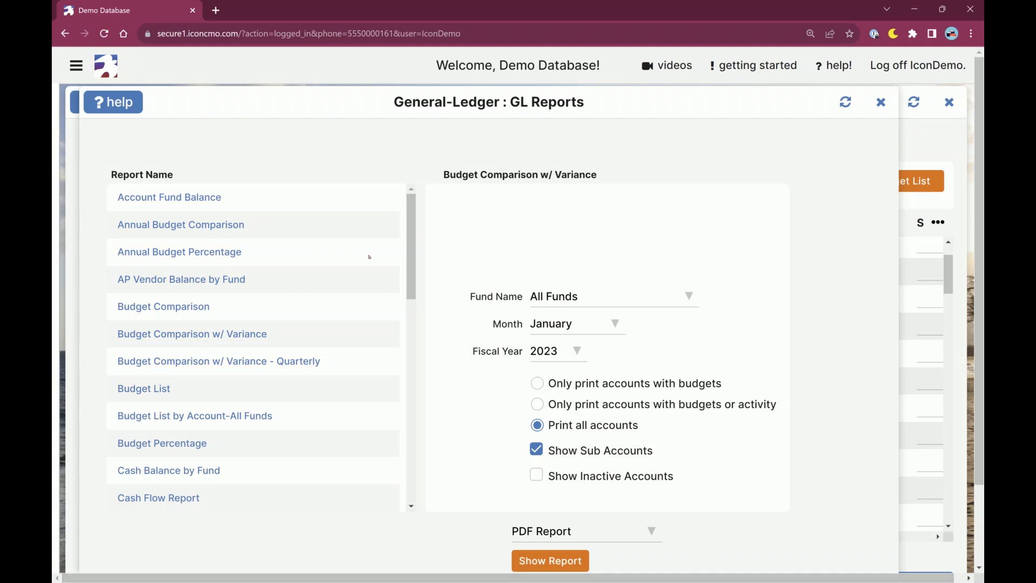
pyautogui.scroll(-1, 594, 507)
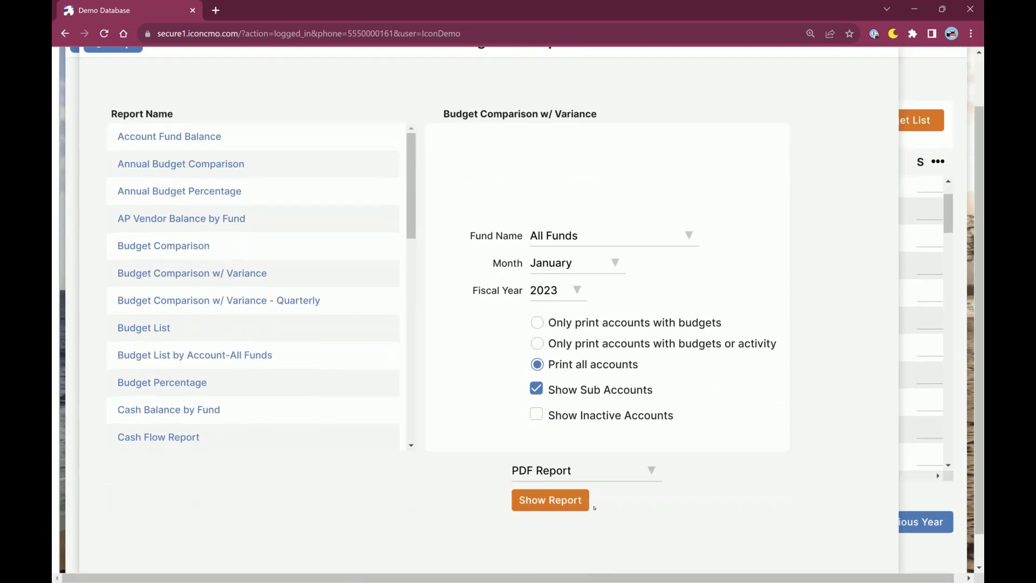
pyautogui.click(607, 483)
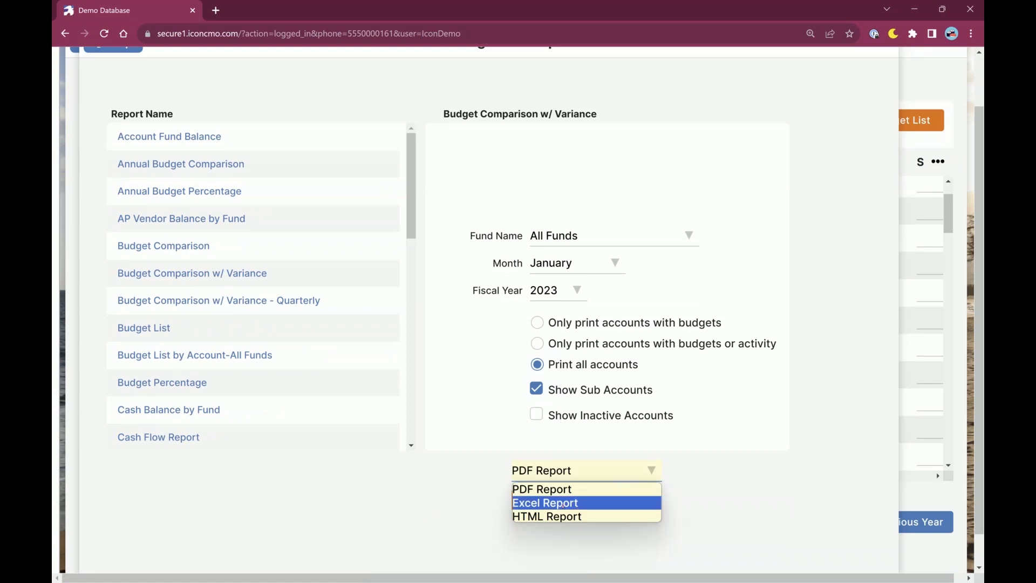
pyautogui.click(562, 503)
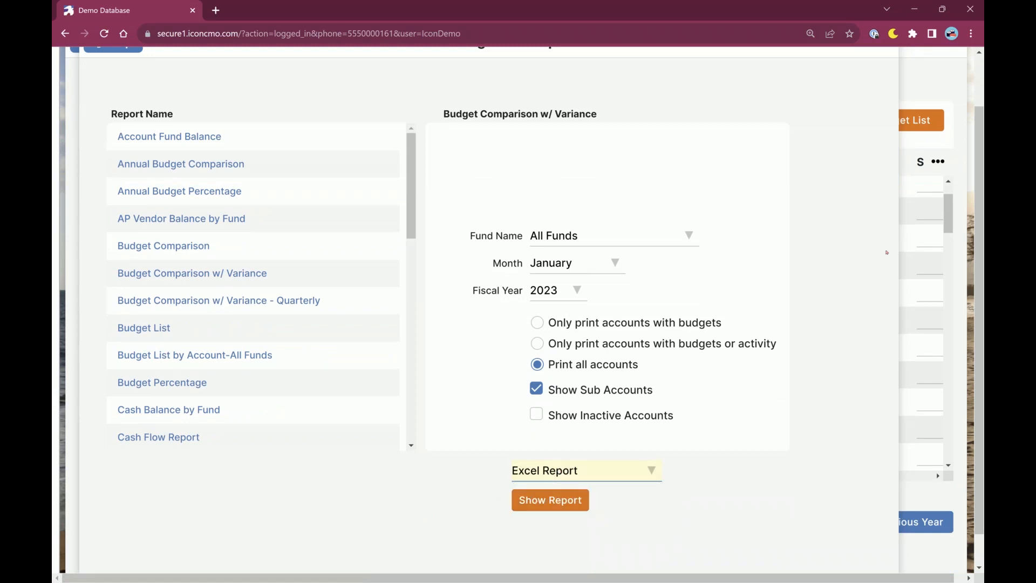
pyautogui.scroll(2, 887, 252)
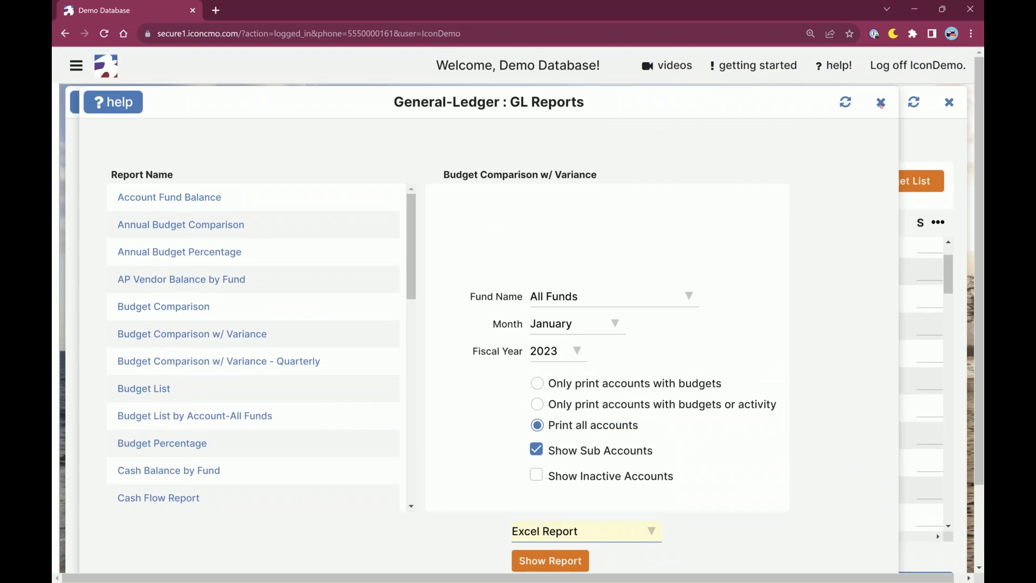
pyautogui.click(881, 103)
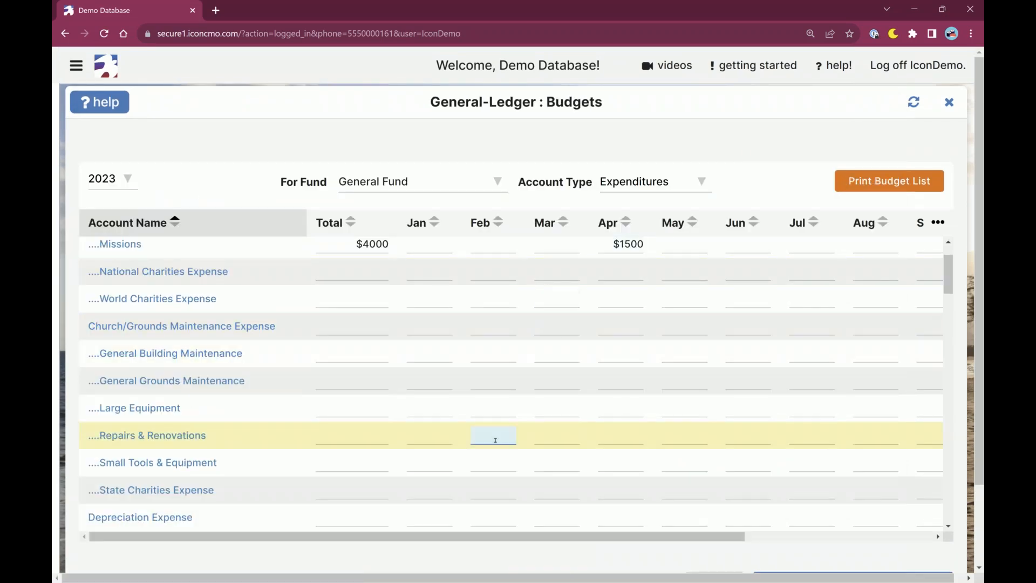
# Look over the General Fund expenditure budgets, the budget clearing options and the available account types.
pyautogui.scroll(2, 390, 355)
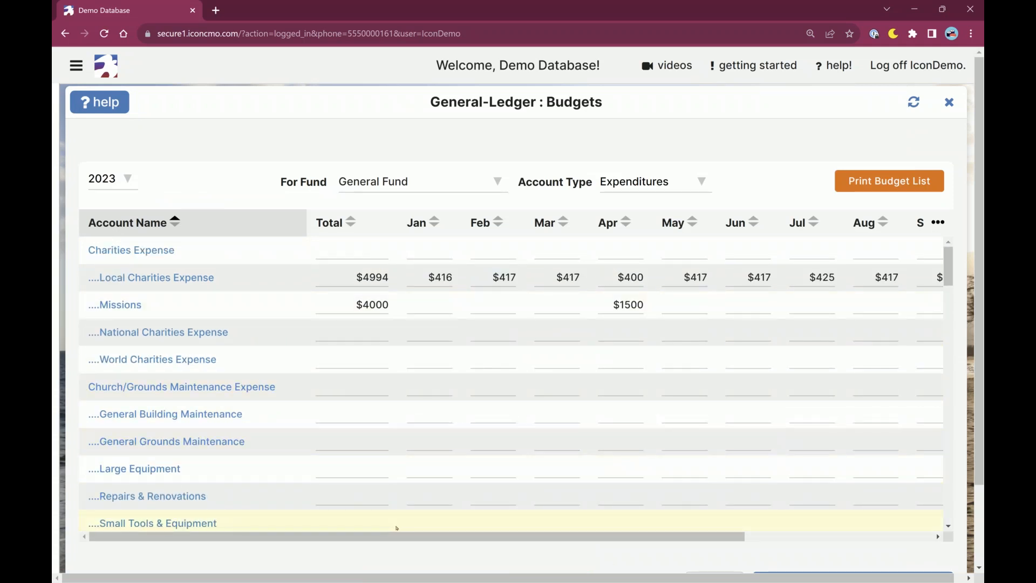
pyautogui.scroll(-1, 374, 558)
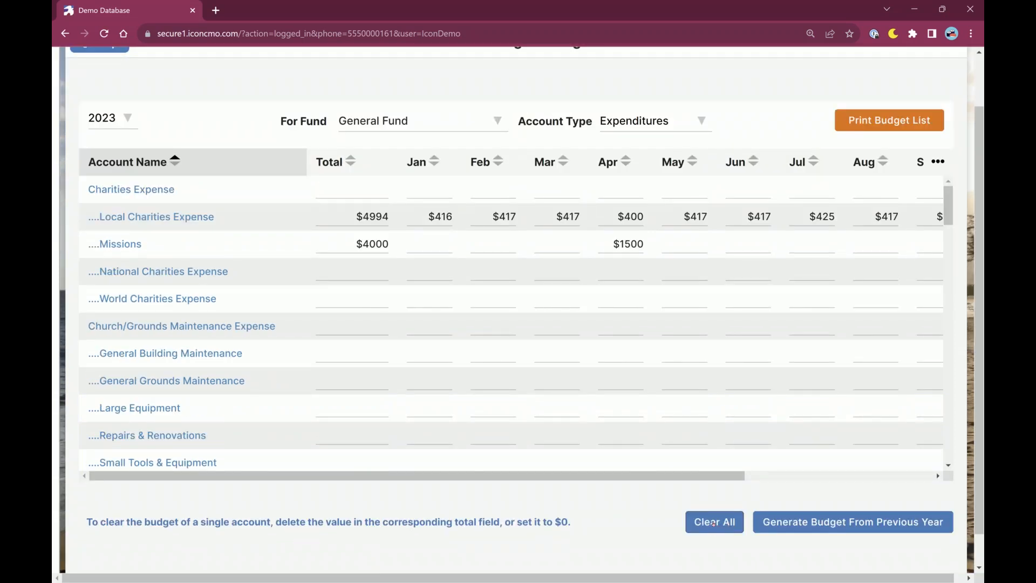
pyautogui.click(650, 121)
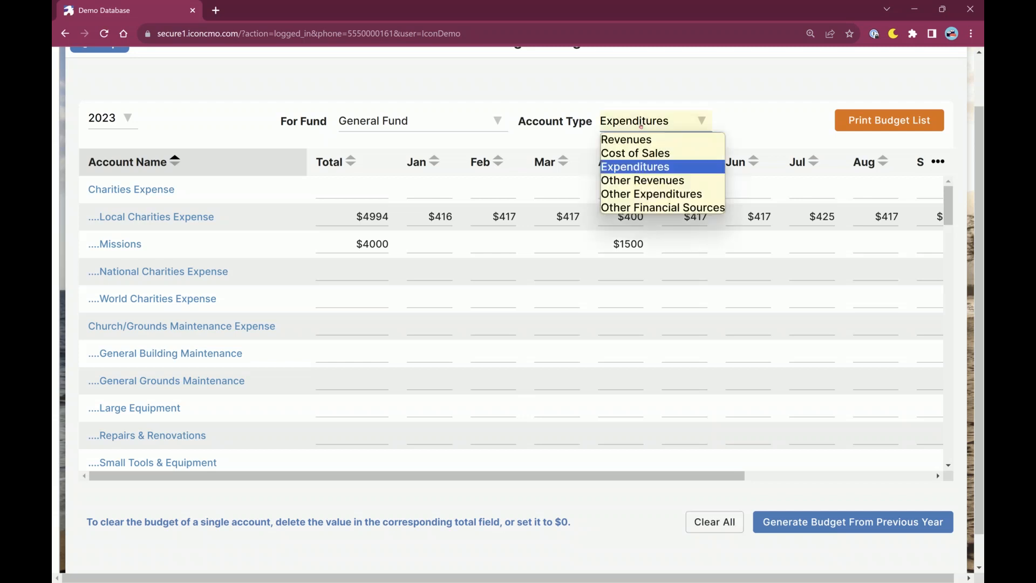
pyautogui.click(626, 539)
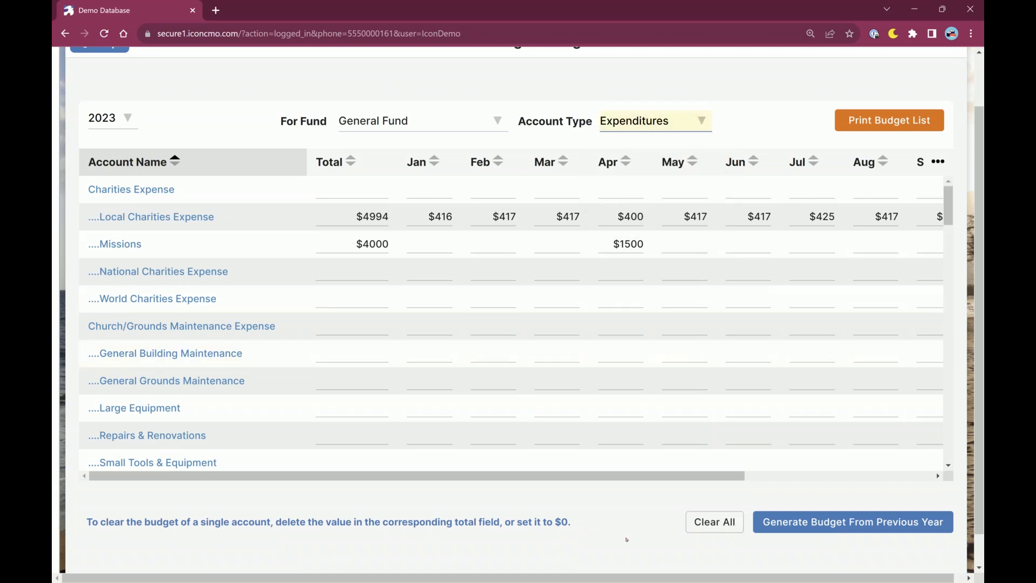
# Clear the whole 2023 budget of the Local Charities Expense account by removing its total.
pyautogui.click(352, 270)
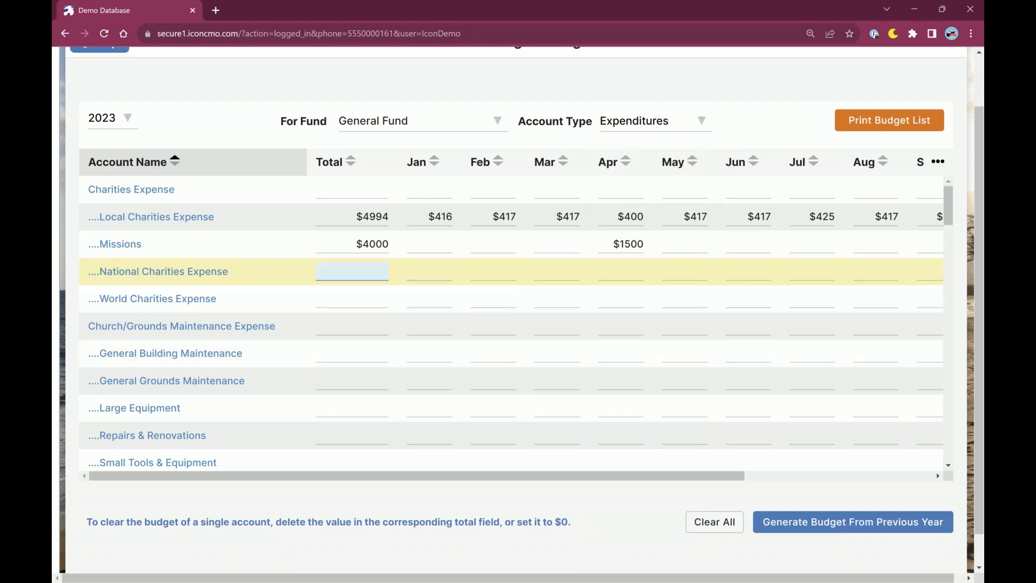
pyautogui.click(386, 217)
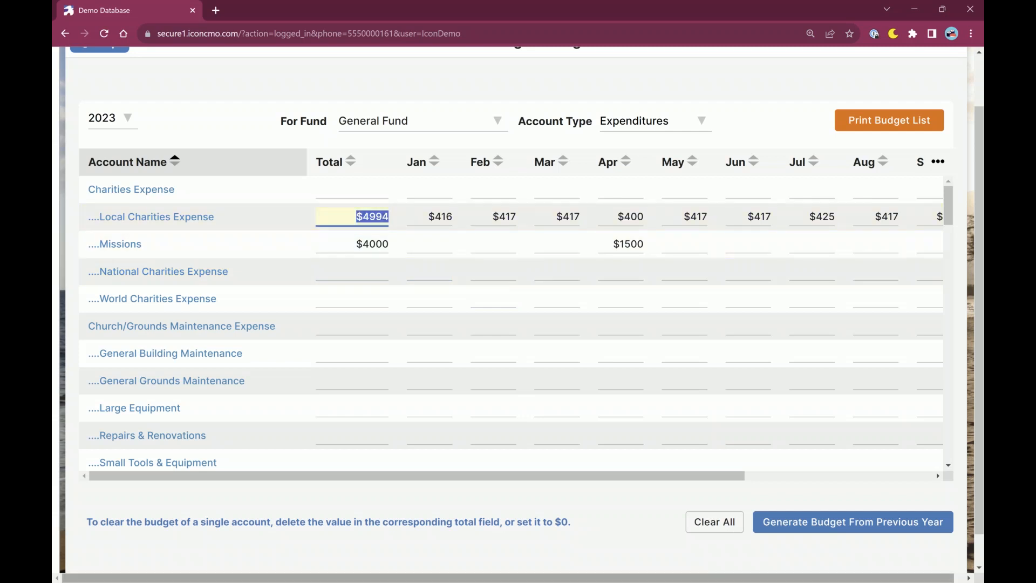
pyautogui.press('Delete')
pyautogui.press('Tab')
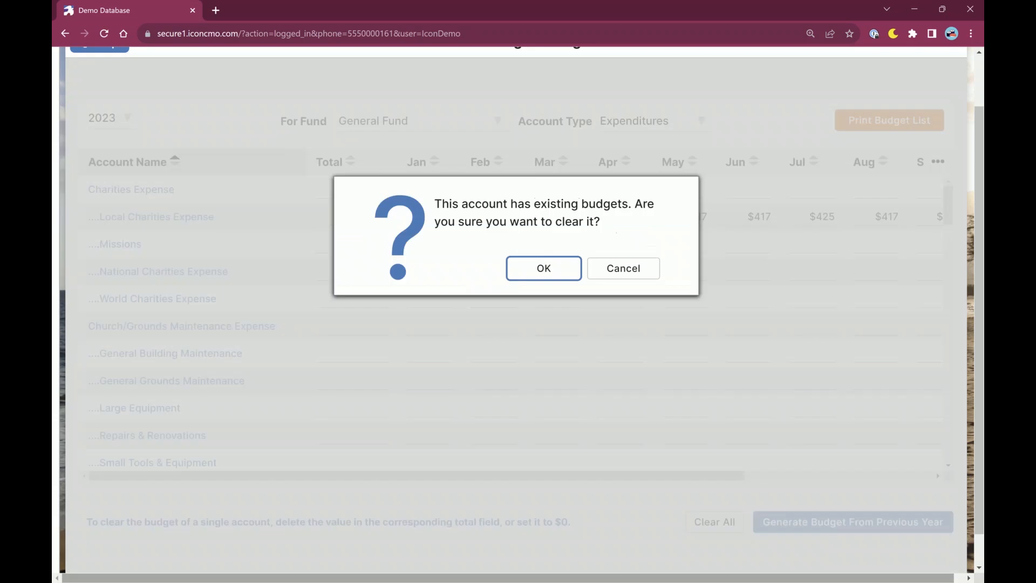
pyautogui.click(559, 270)
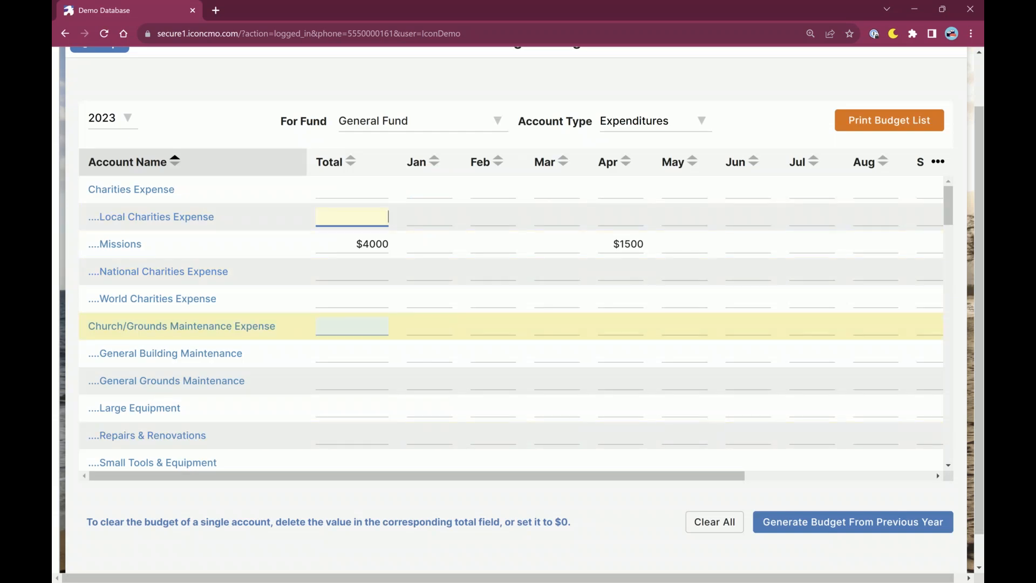
# Set the total budget of the Church/Grounds Maintenance Expense account to $5000.
pyautogui.click(359, 323)
pyautogui.write('500')
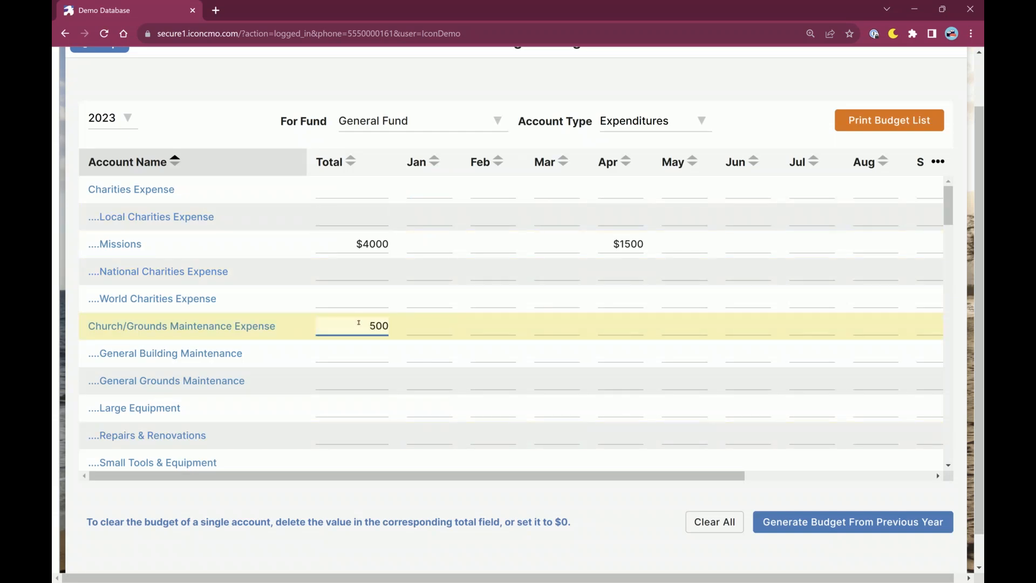
pyautogui.write('0')
pyautogui.press('Tab')
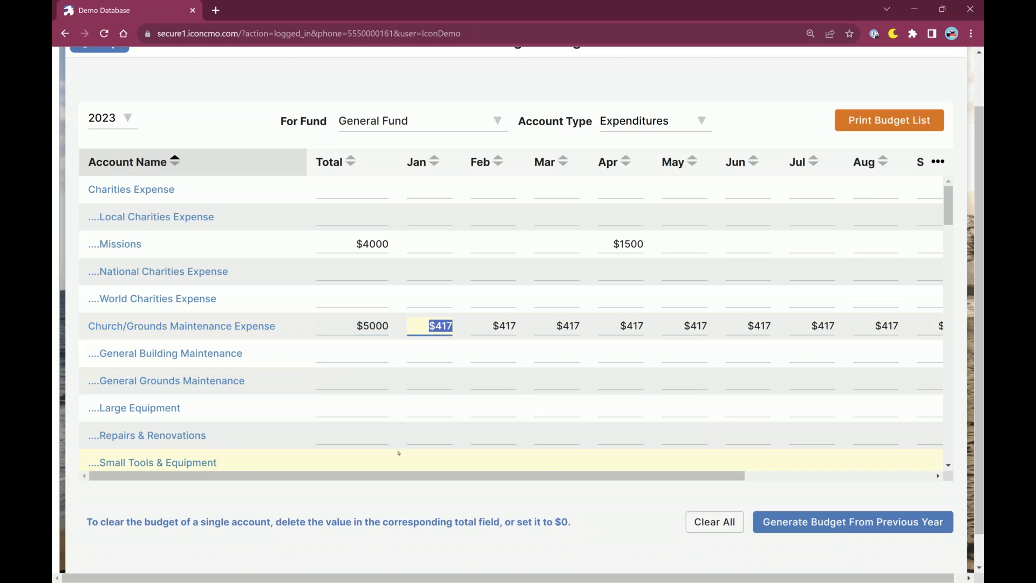
# Set the total budget of the Youth Facilities Expense account to $2500.
pyautogui.scroll(-6, 345, 378)
pyautogui.click(364, 352)
pyautogui.write('2500')
pyautogui.press('Tab')
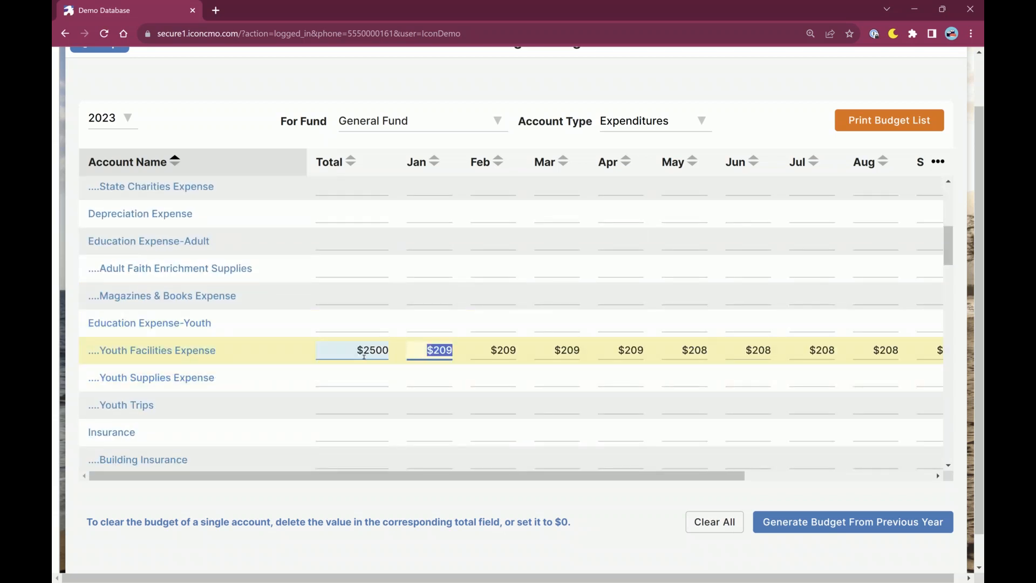
# Set the total budget of the Insurance account to $1400 and leave the budget fields.
pyautogui.click(366, 425)
pyautogui.write('1400')
pyautogui.press('Tab')
pyautogui.scroll(3, 493, 408)
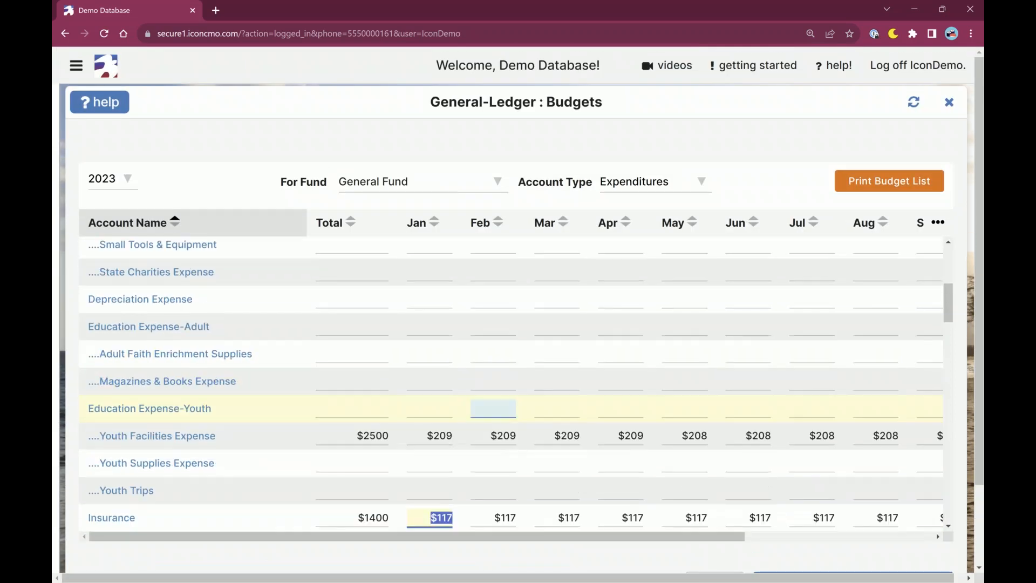
pyautogui.click(756, 141)
pyautogui.scroll(-2, 757, 141)
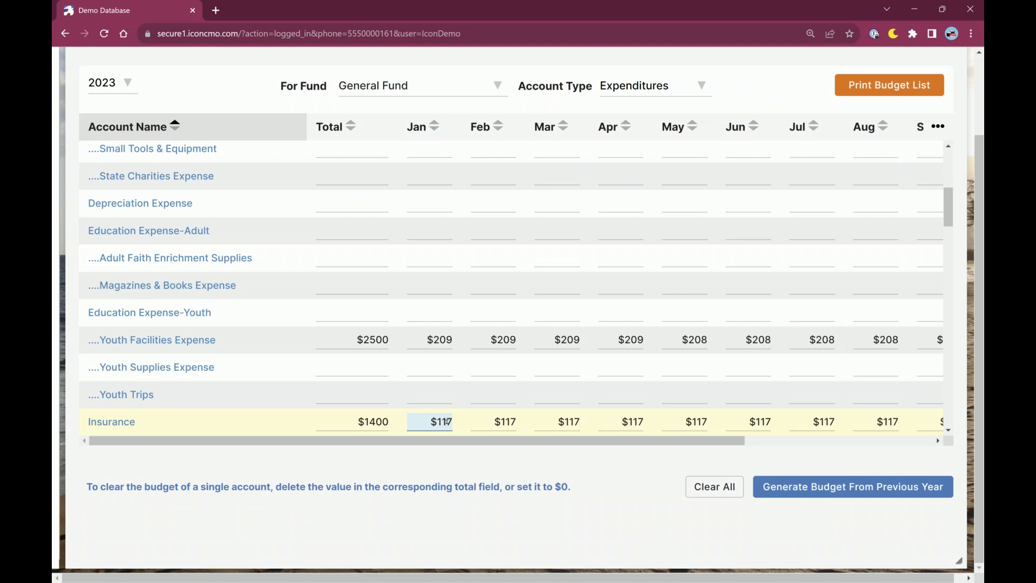
# Open the options for generating the budget from the previous year.
pyautogui.click(111, 83)
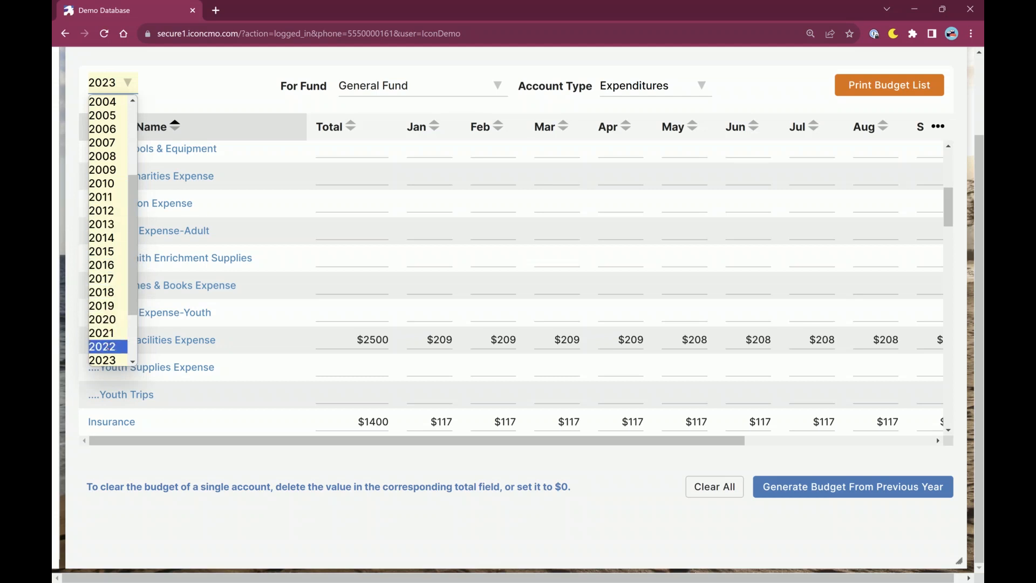
pyautogui.scroll(-2, 124, 302)
pyautogui.click(643, 552)
pyautogui.click(808, 488)
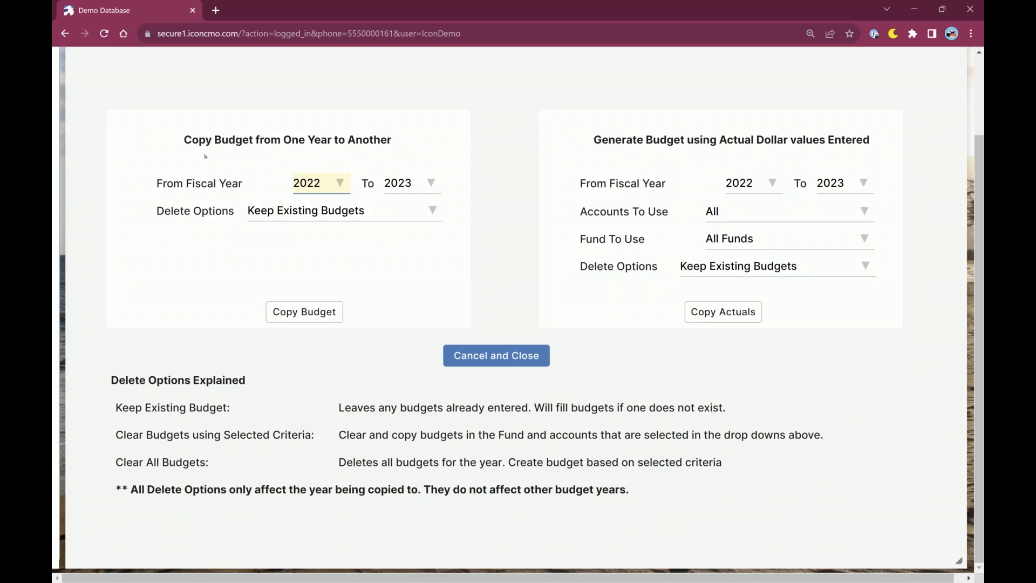
pyautogui.moveTo(184, 140); pyautogui.dragTo(392, 139)
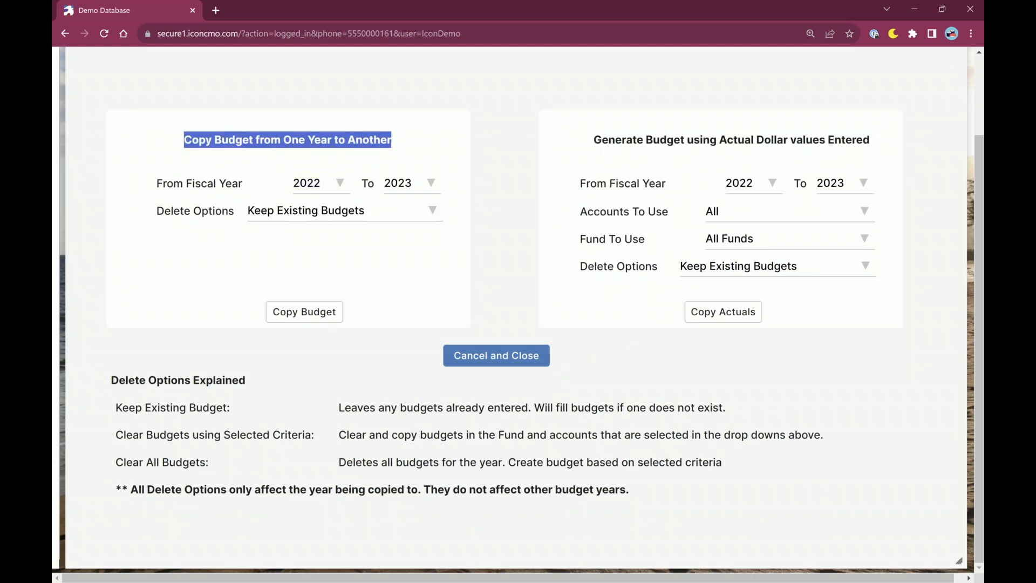
pyautogui.click(609, 118)
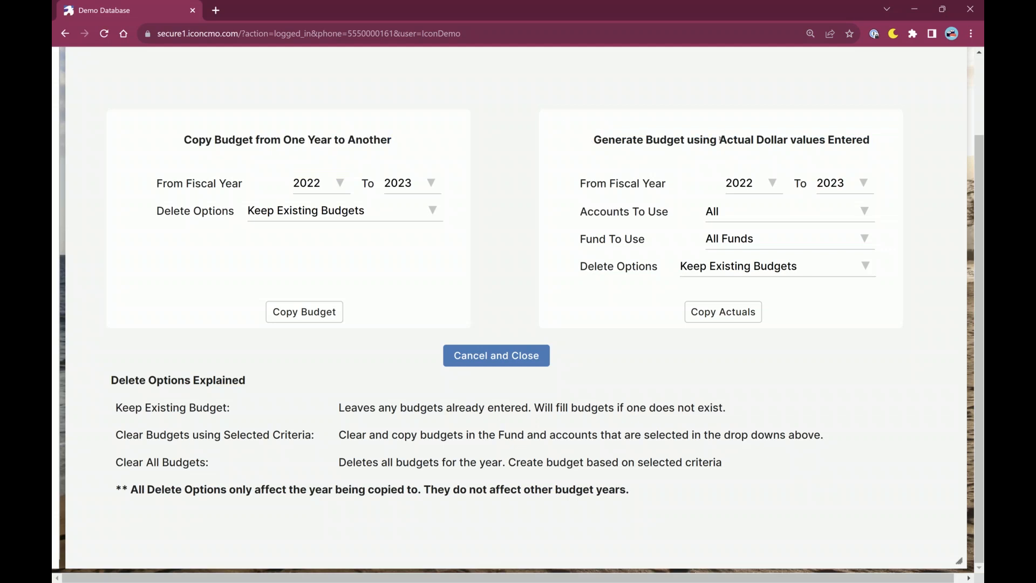
pyautogui.moveTo(734, 140); pyautogui.dragTo(732, 140)
pyautogui.click(728, 140)
pyautogui.moveTo(199, 142); pyautogui.dragTo(374, 142)
pyautogui.click(421, 162)
# Set the year-to-year budget copy to run from fiscal year 2023 to 2024.
pyautogui.click(327, 184)
pyautogui.click(321, 184)
pyautogui.scroll(-2, 318, 324)
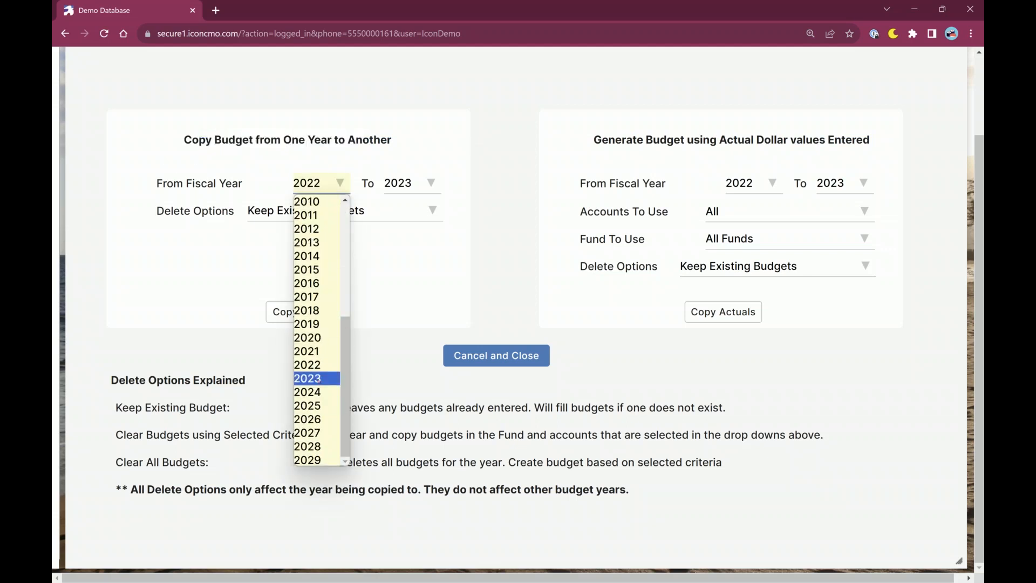
pyautogui.click(319, 379)
pyautogui.click(407, 184)
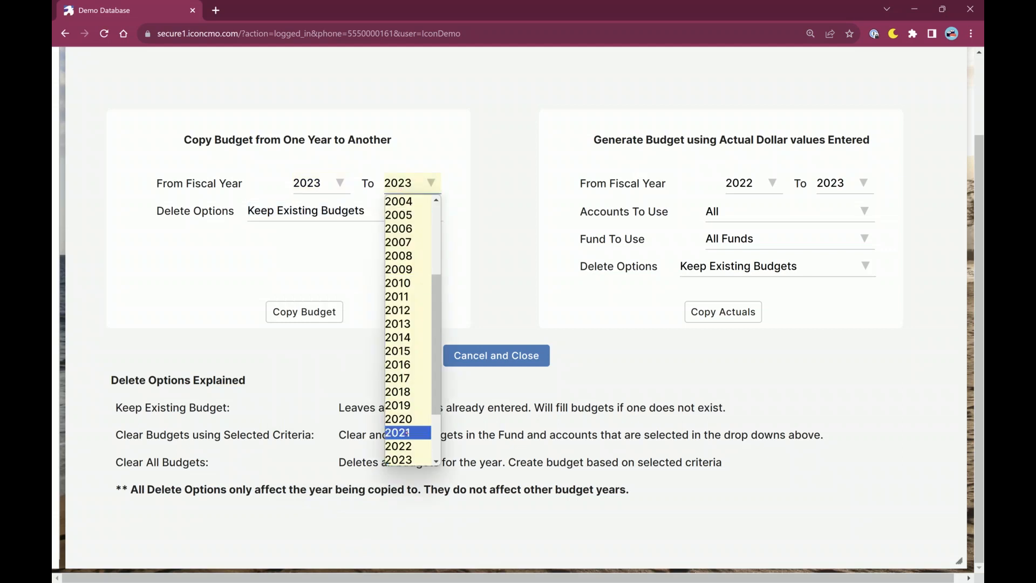
pyautogui.scroll(-2, 406, 426)
pyautogui.click(406, 391)
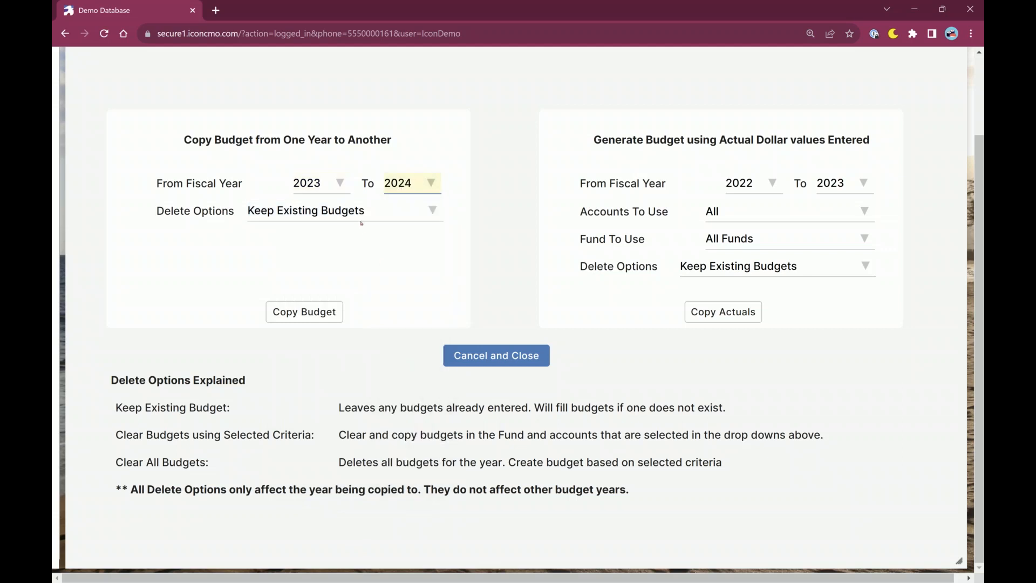
# Choose Clear All Budgets as the delete option for the year-to-year copy and copy the budget.
pyautogui.click(361, 217)
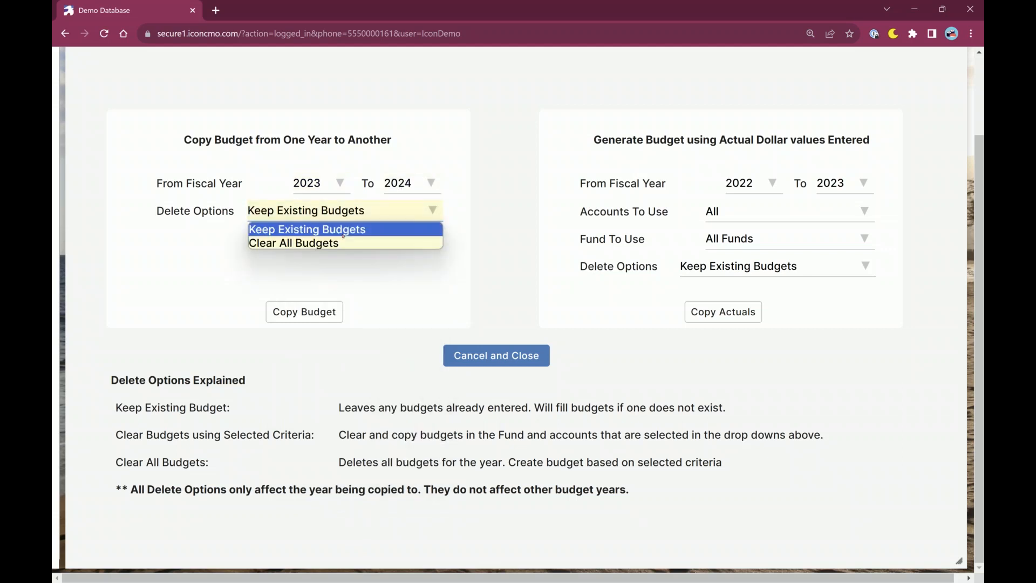
pyautogui.click(284, 235)
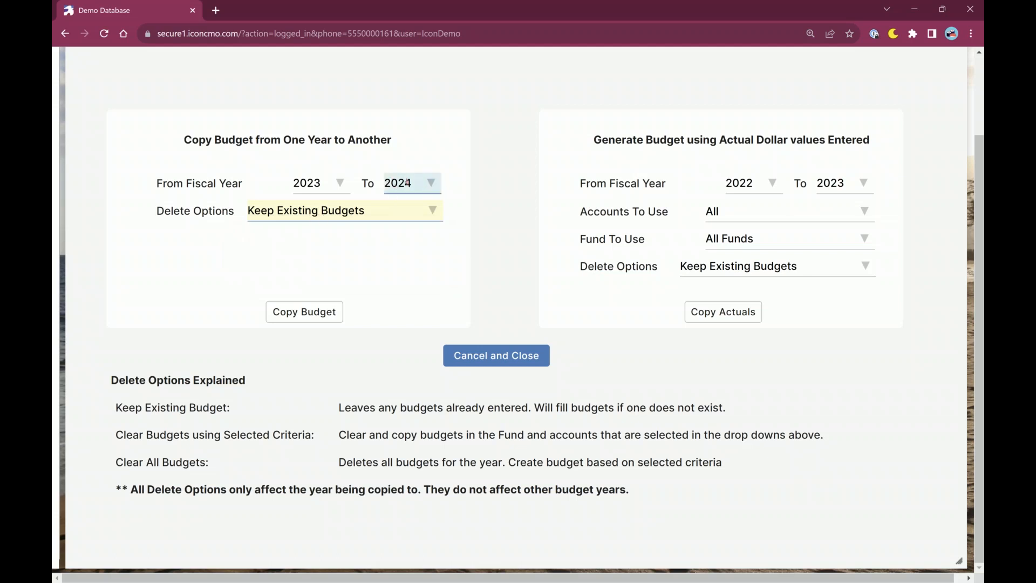
pyautogui.click(366, 216)
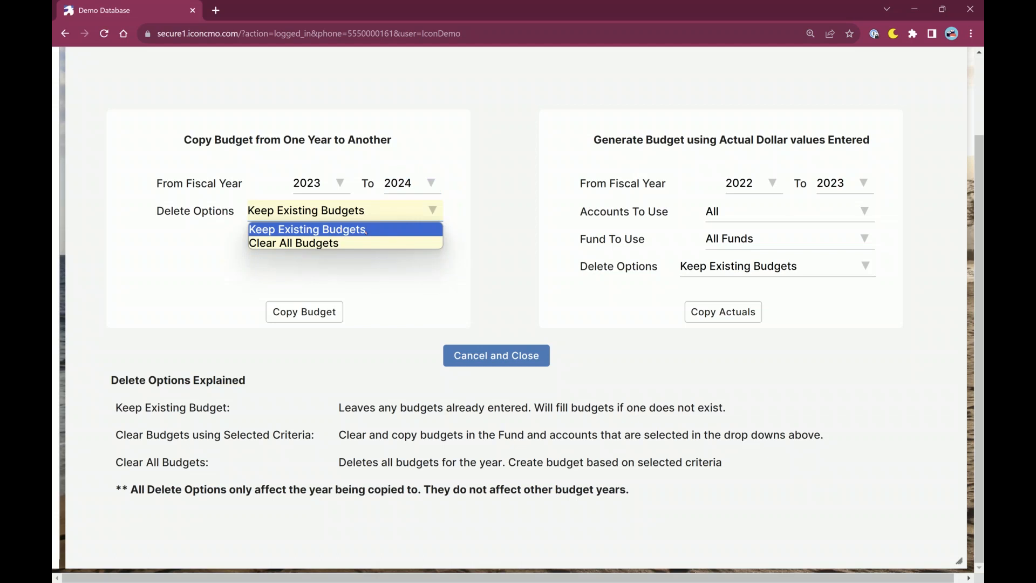
pyautogui.click(366, 230)
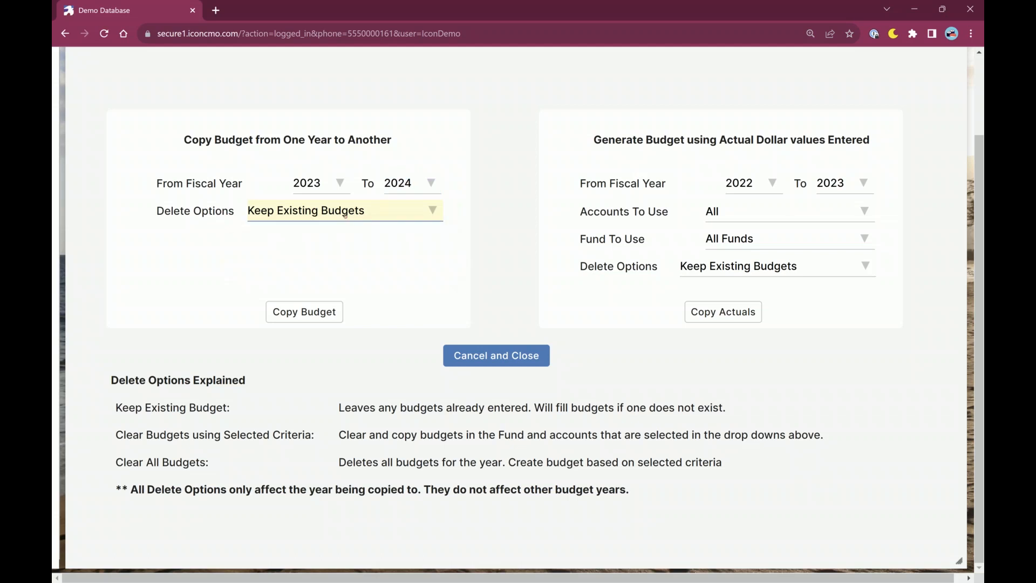
pyautogui.click(376, 219)
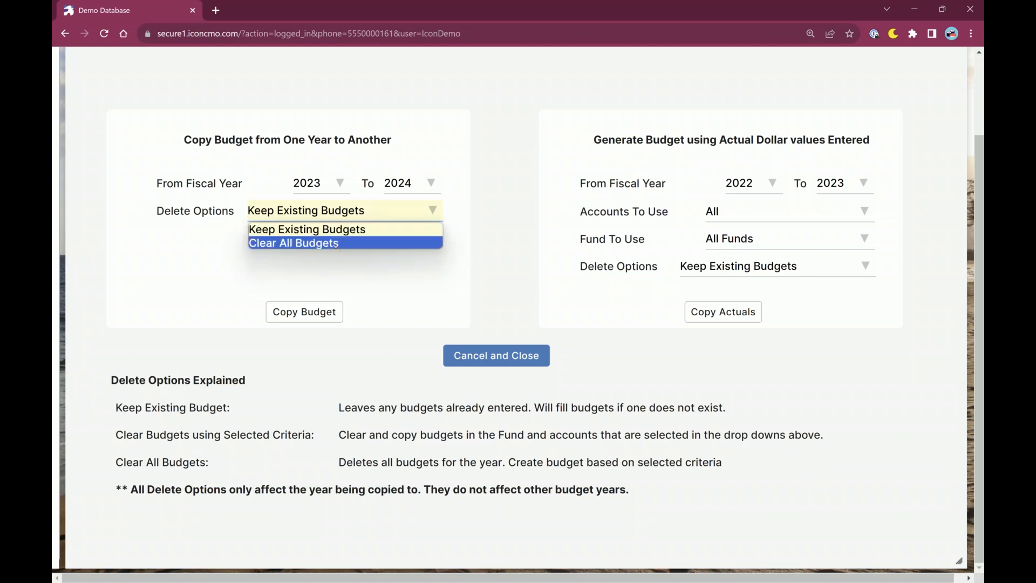
pyautogui.click(330, 244)
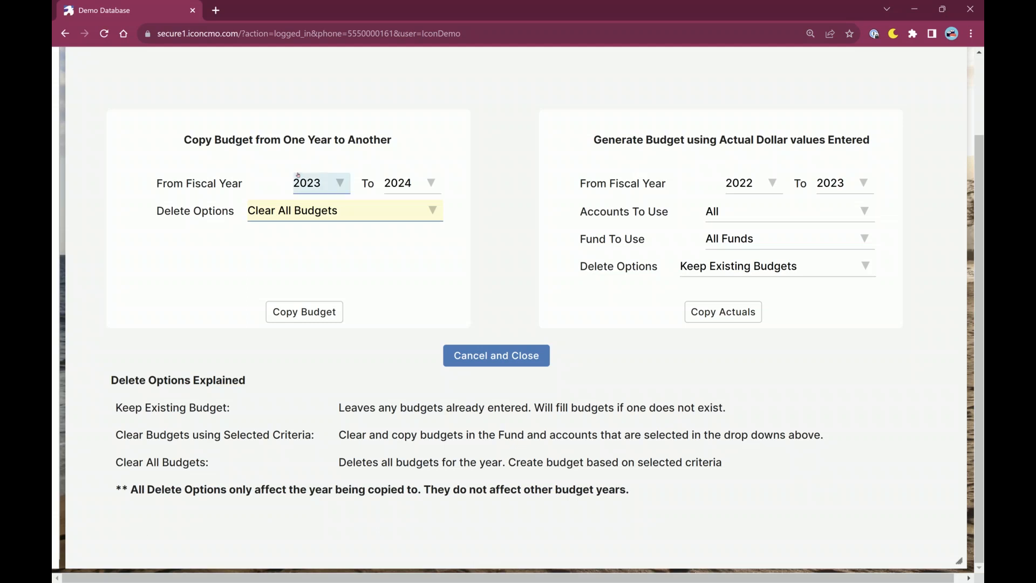
pyautogui.click(305, 312)
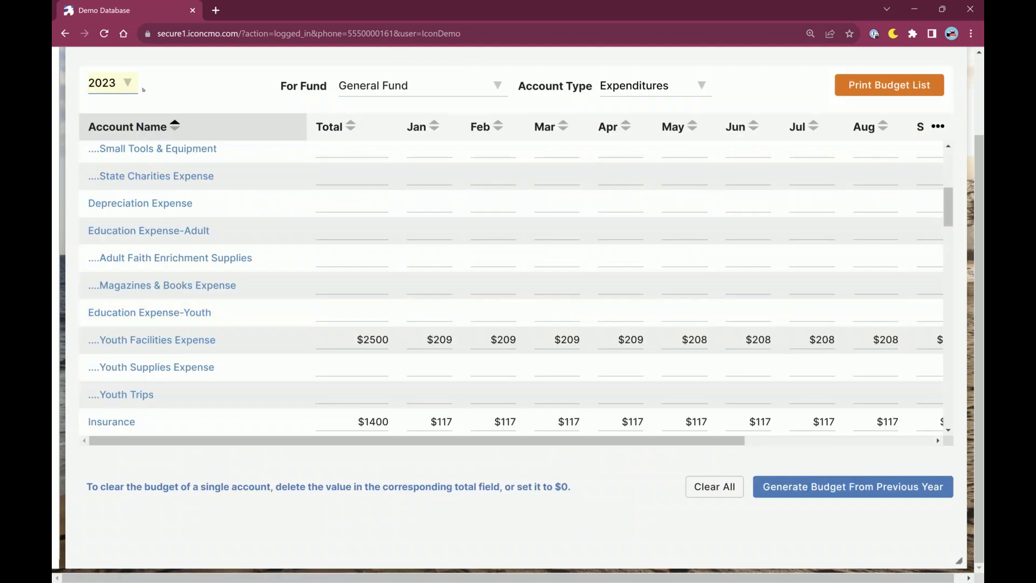
# Switch the budget list to 2024 and check the amounts copied into the General Fund expenditures.
pyautogui.click(140, 86)
pyautogui.scroll(-2, 107, 303)
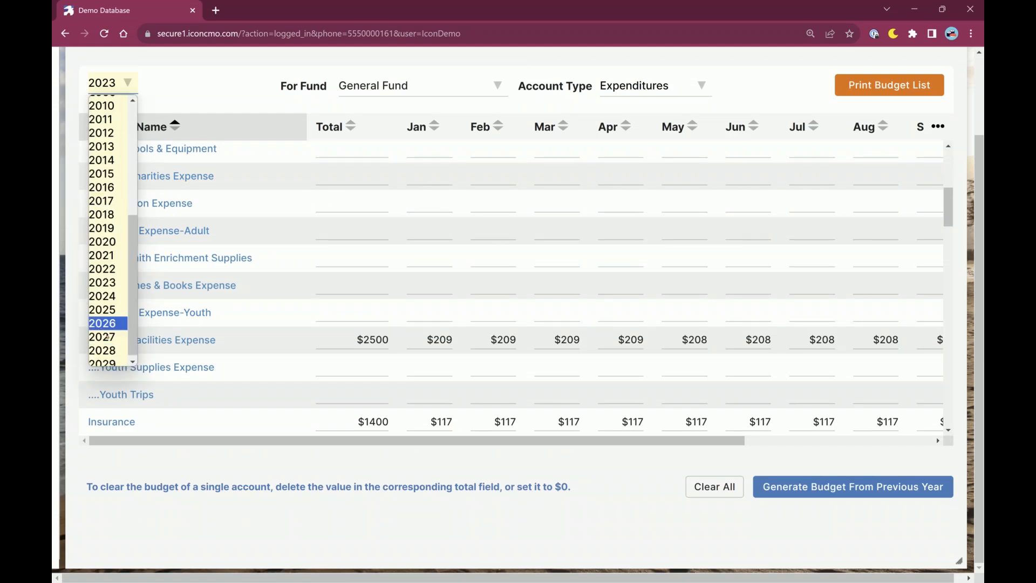
pyautogui.click(110, 296)
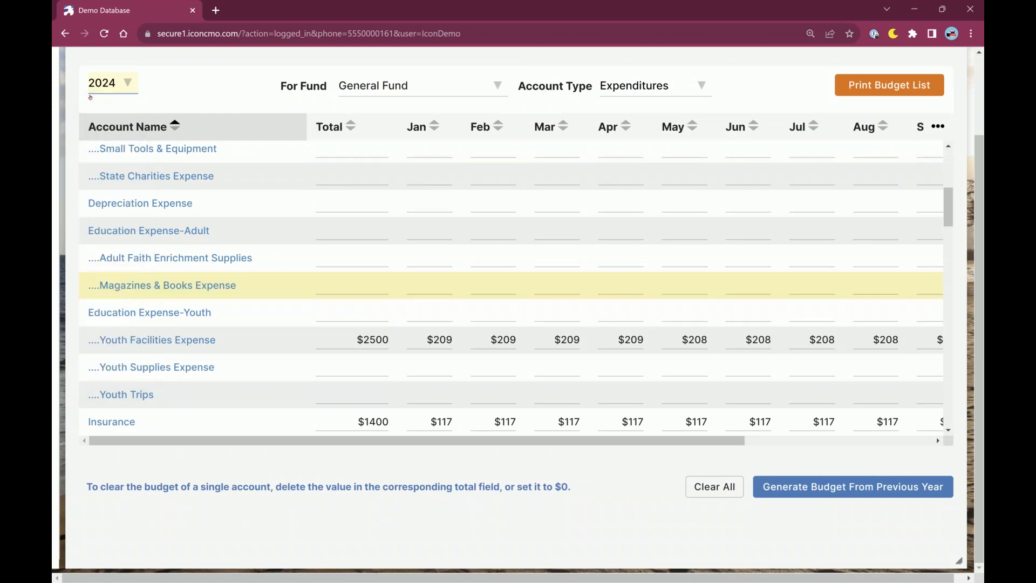
pyautogui.click(429, 421)
pyautogui.scroll(-4, 400, 349)
pyautogui.scroll(3, 400, 349)
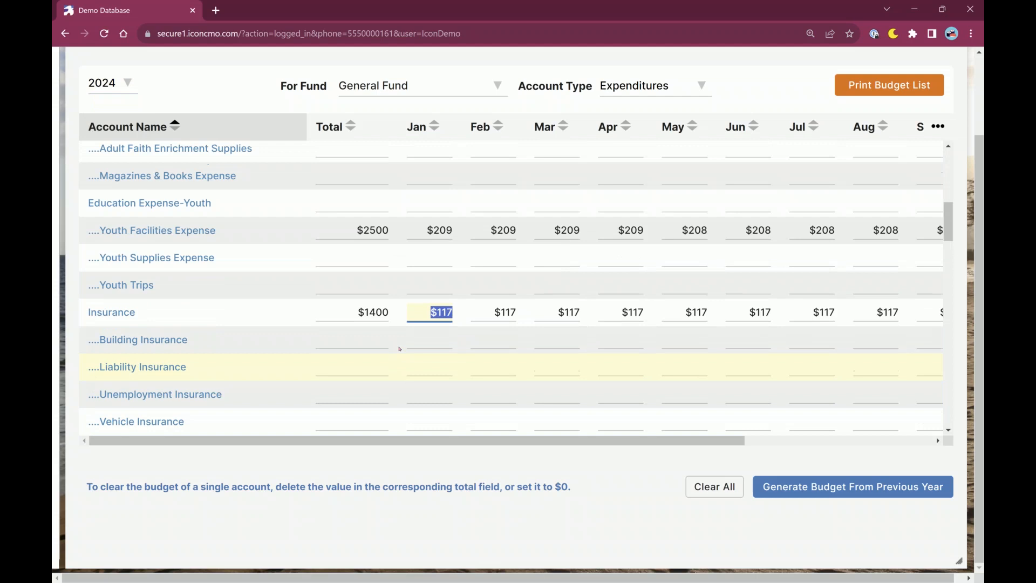
pyautogui.click(127, 90)
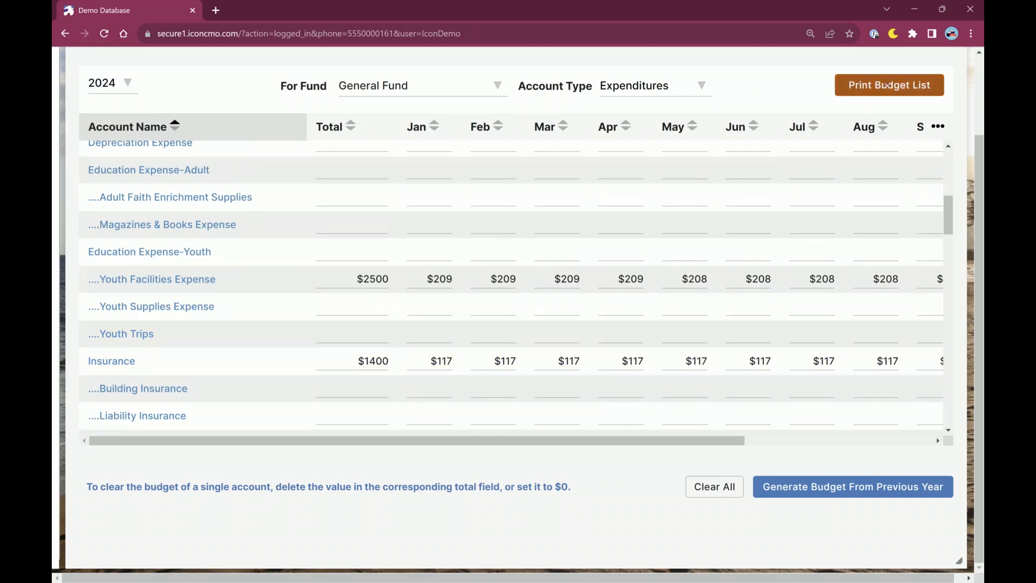
# Reopen the previous-year budget generation options, focusing on the section that uses actual dollar values.
pyautogui.click(820, 487)
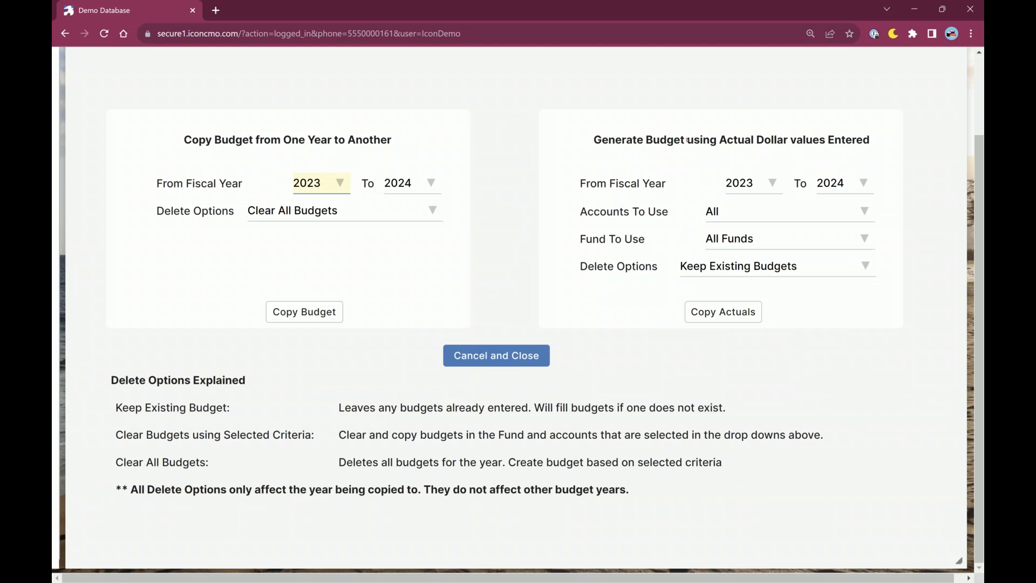
pyautogui.moveTo(713, 140); pyautogui.dragTo(803, 143)
pyautogui.click(818, 292)
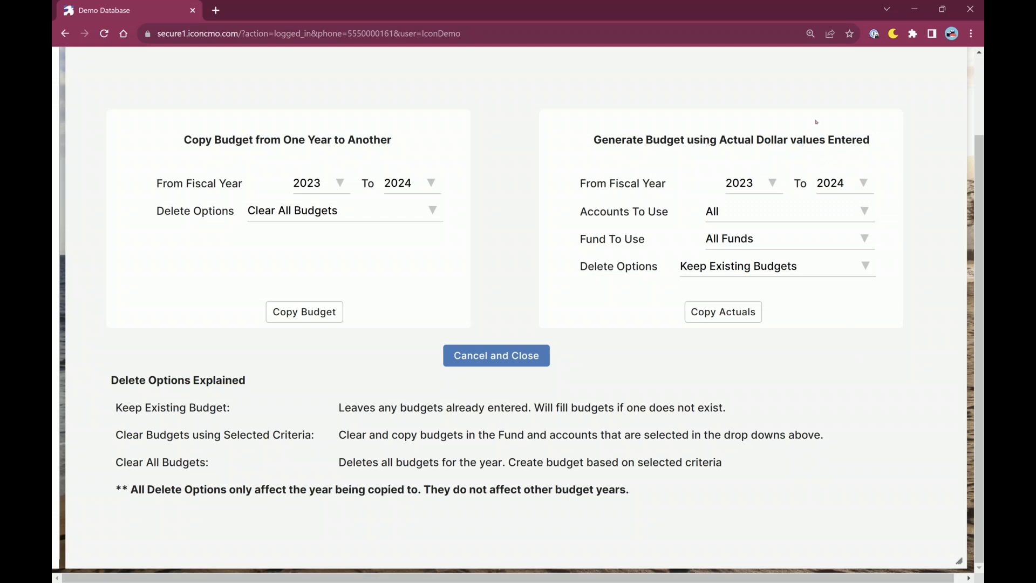
# Try Expenditures and Revenues as the accounts to use for the actuals-based budget, and return the choice to All.
pyautogui.click(745, 216)
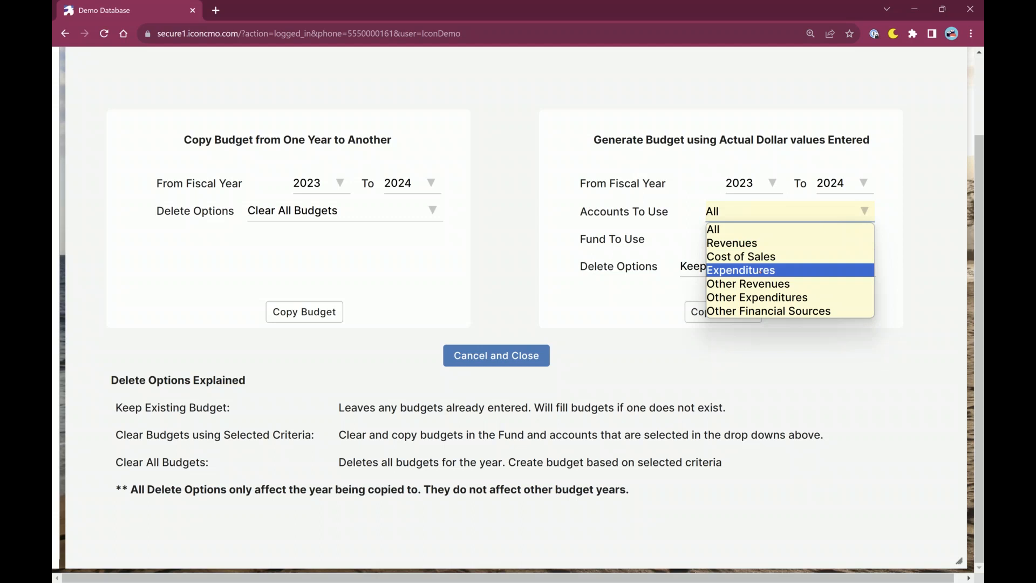
pyautogui.click(747, 270)
pyautogui.click(726, 218)
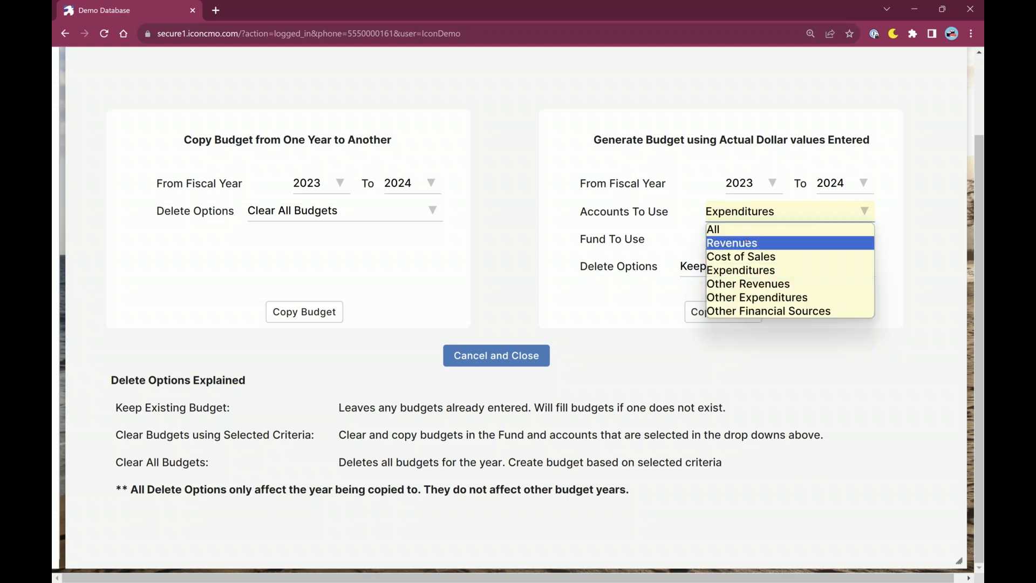
pyautogui.click(747, 244)
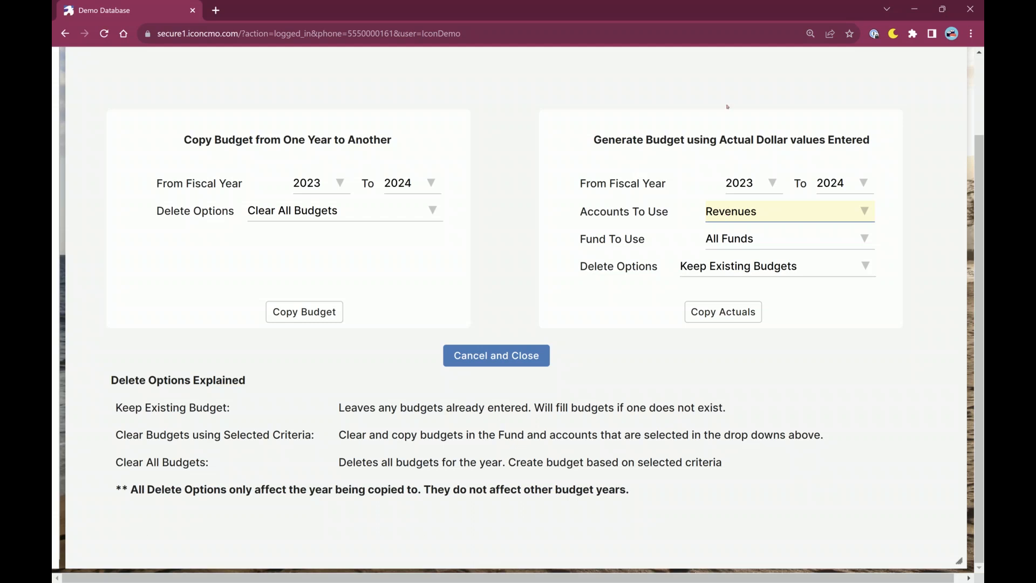
pyautogui.click(766, 219)
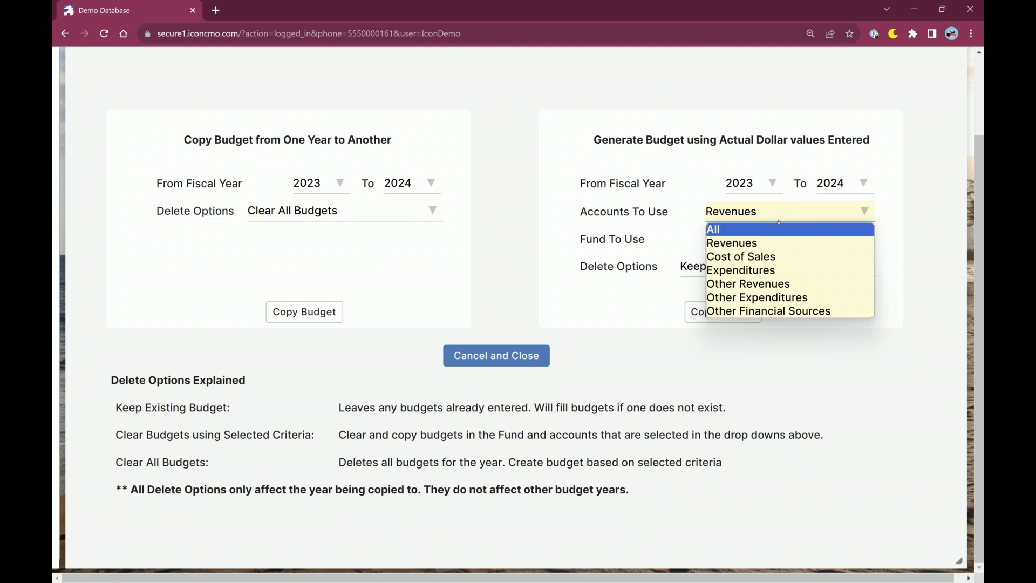
pyautogui.click(754, 270)
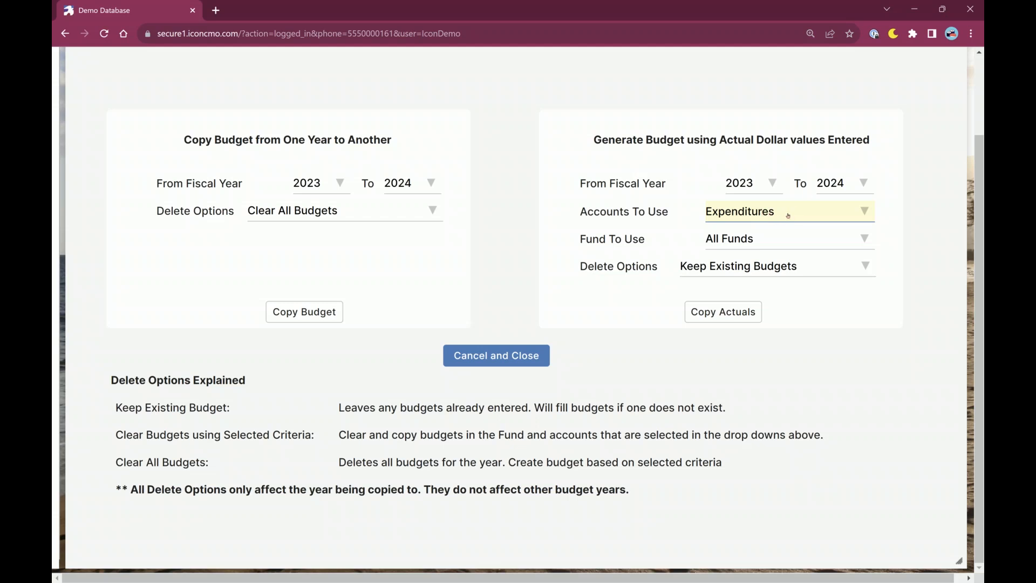
pyautogui.click(826, 219)
pyautogui.click(718, 229)
# Choose All Funds and Keep Existing Budgets for the budget generated from actual dollar values.
pyautogui.click(727, 244)
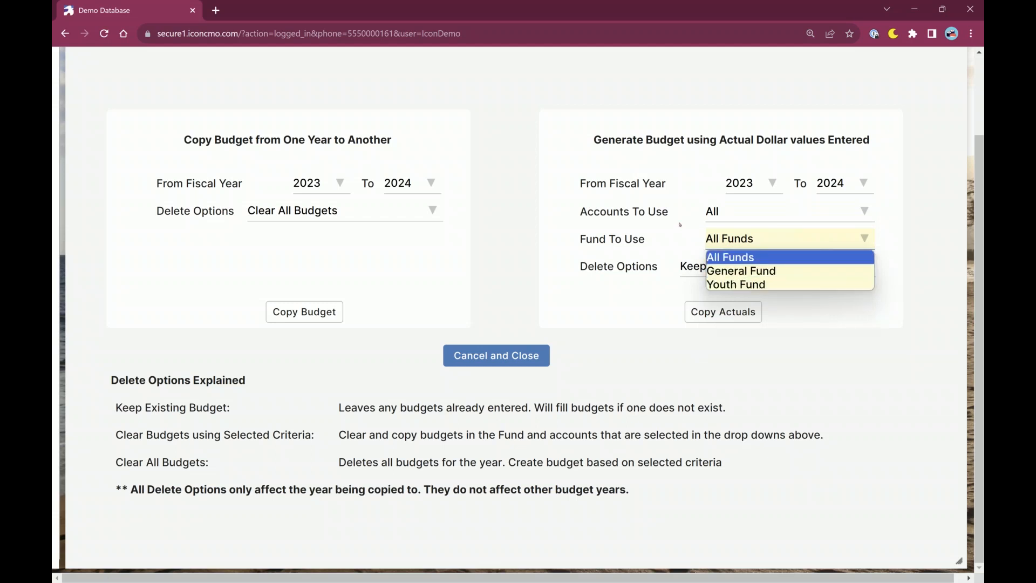
pyautogui.click(728, 257)
pyautogui.click(757, 269)
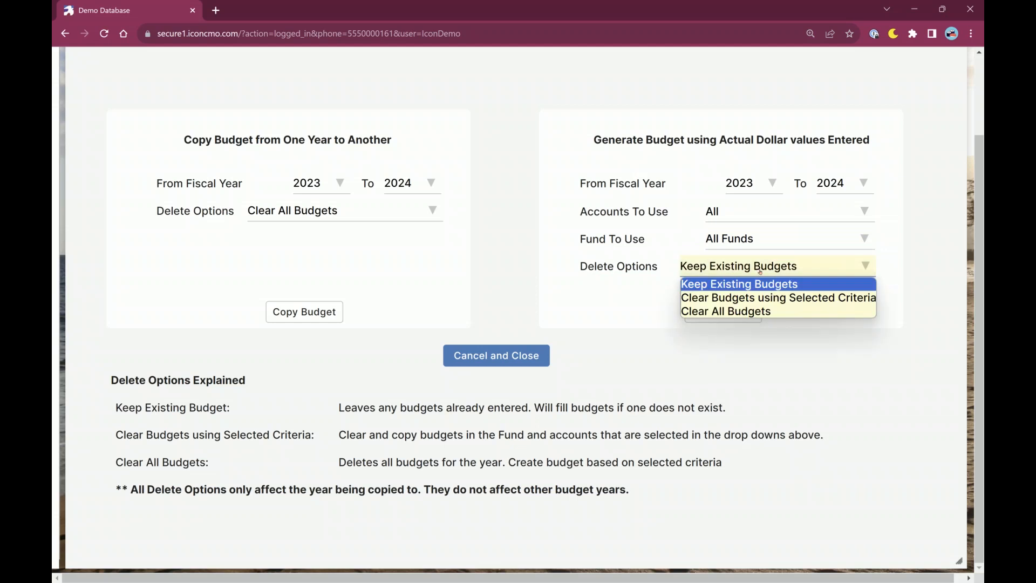
pyautogui.click(739, 281)
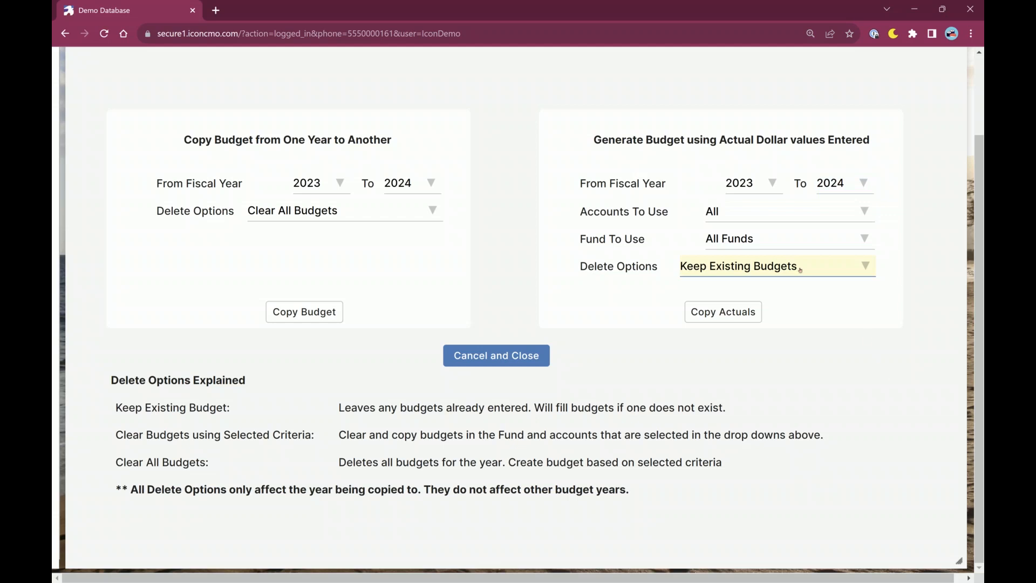
# Set the delete option of the actuals-based budget to Clear All Budgets and check the account and fund choices.
pyautogui.click(775, 266)
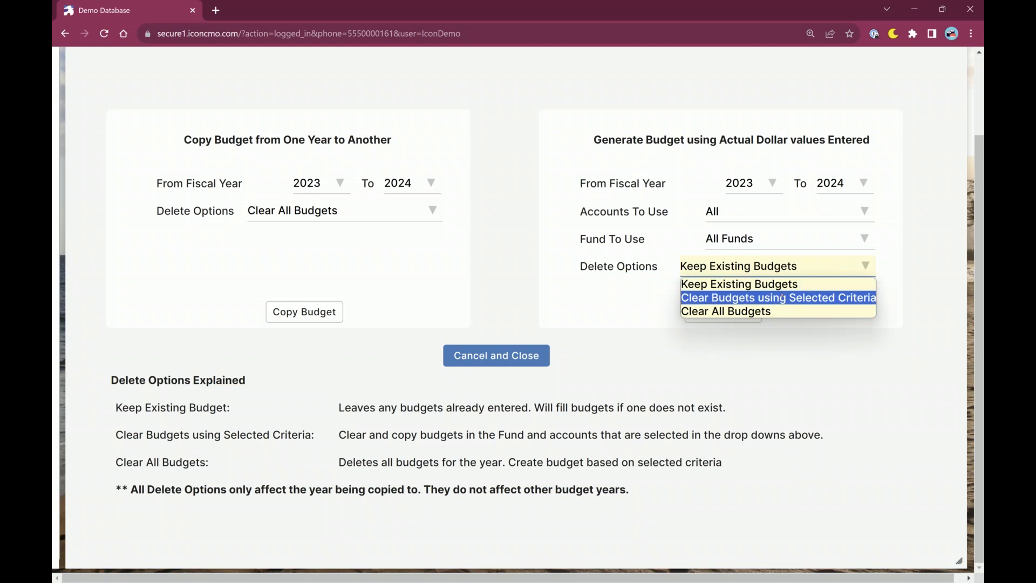
pyautogui.click(780, 311)
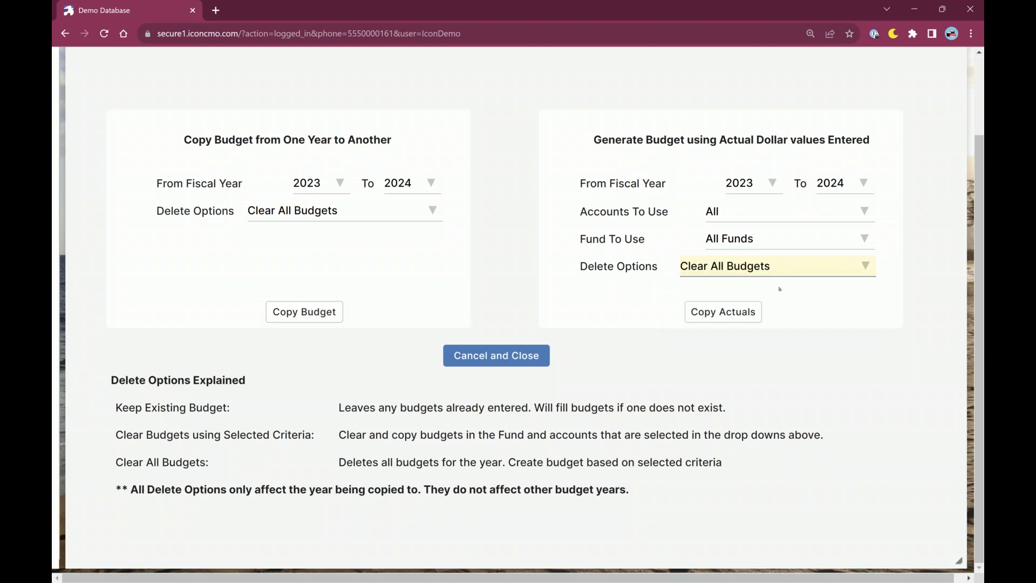
pyautogui.click(764, 214)
pyautogui.click(763, 215)
pyautogui.click(768, 236)
pyautogui.click(768, 235)
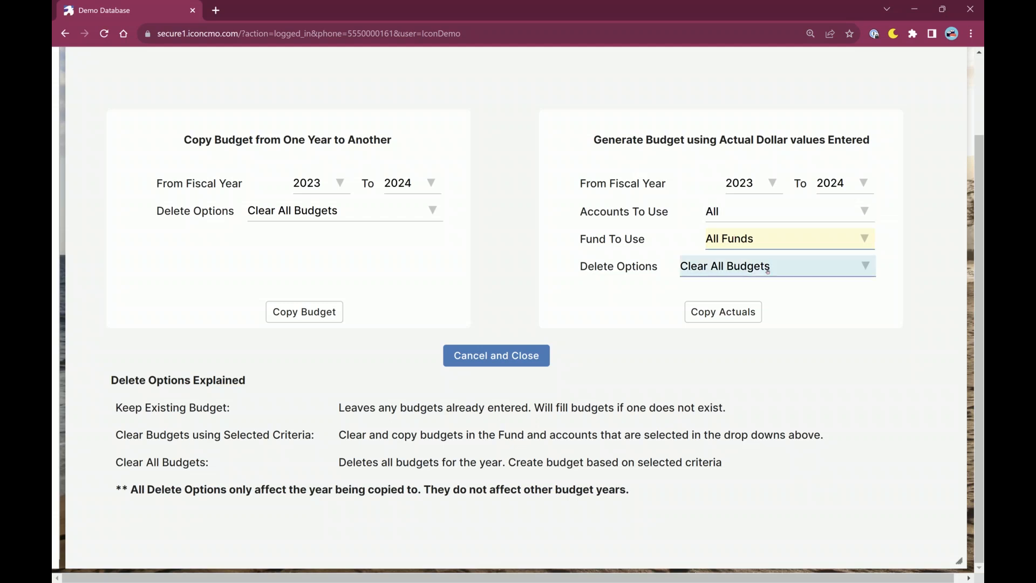
pyautogui.click(768, 270)
pyautogui.click(646, 317)
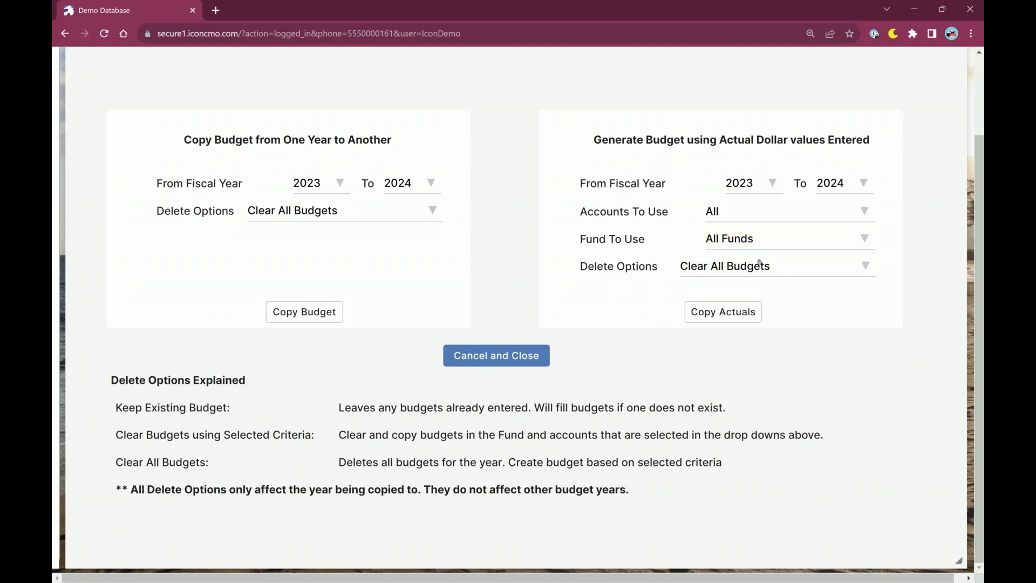
# Set the actuals-based budget to Clear Budgets using Selected Criteria, limited to Revenues accounts in the Youth Fund.
pyautogui.click(764, 271)
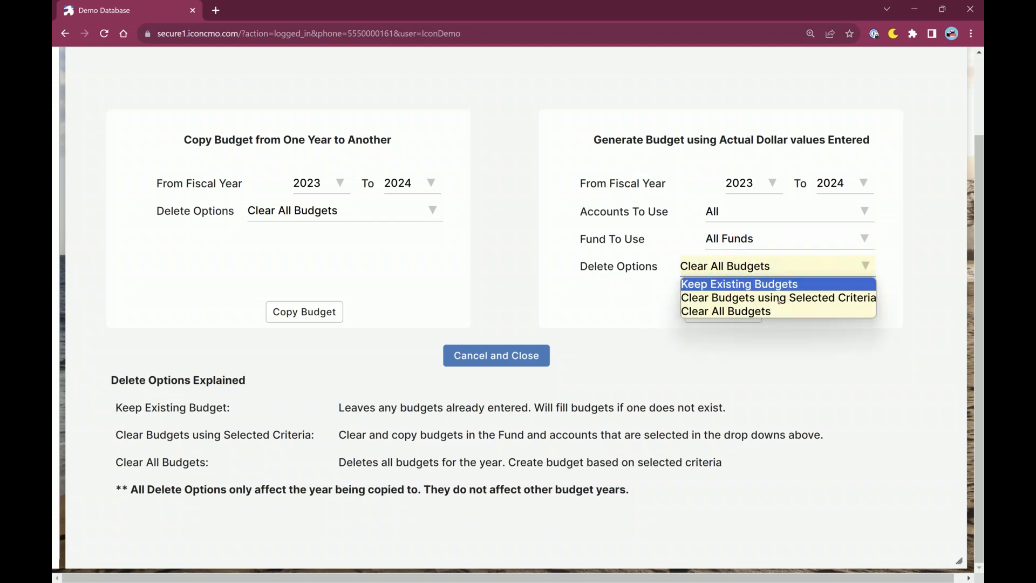
pyautogui.click(730, 297)
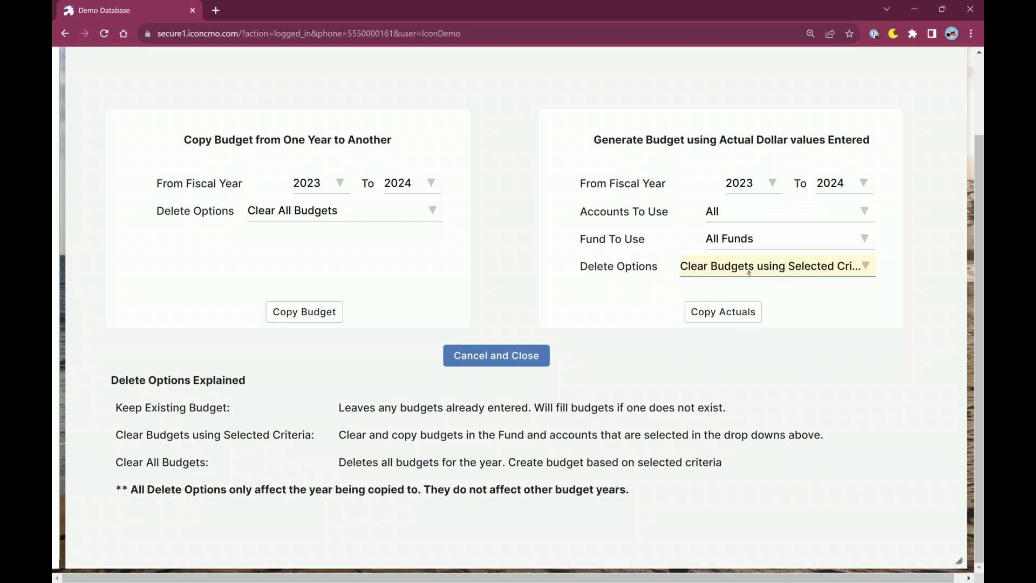
pyautogui.click(793, 211)
pyautogui.click(791, 244)
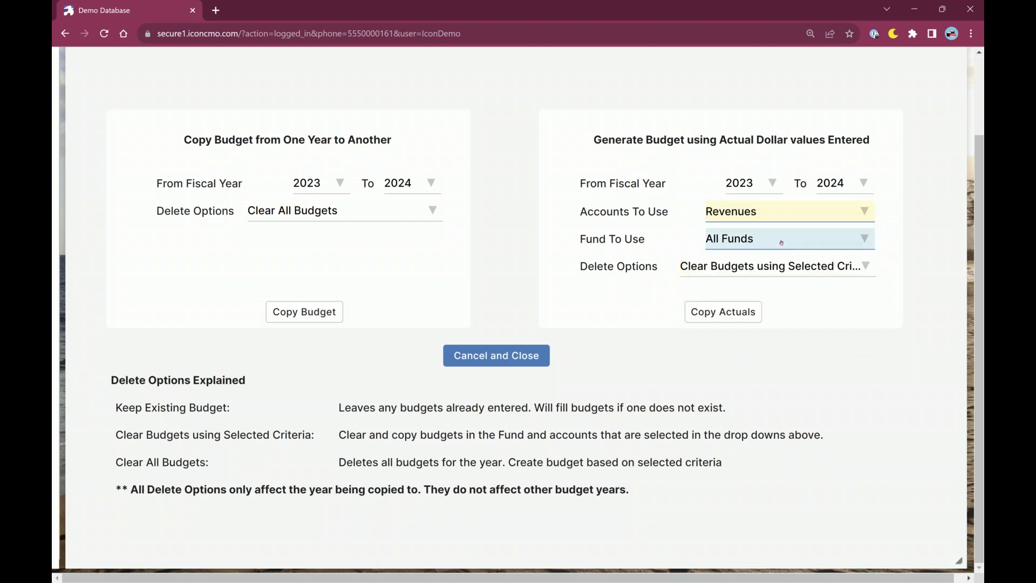
pyautogui.click(791, 239)
pyautogui.click(775, 284)
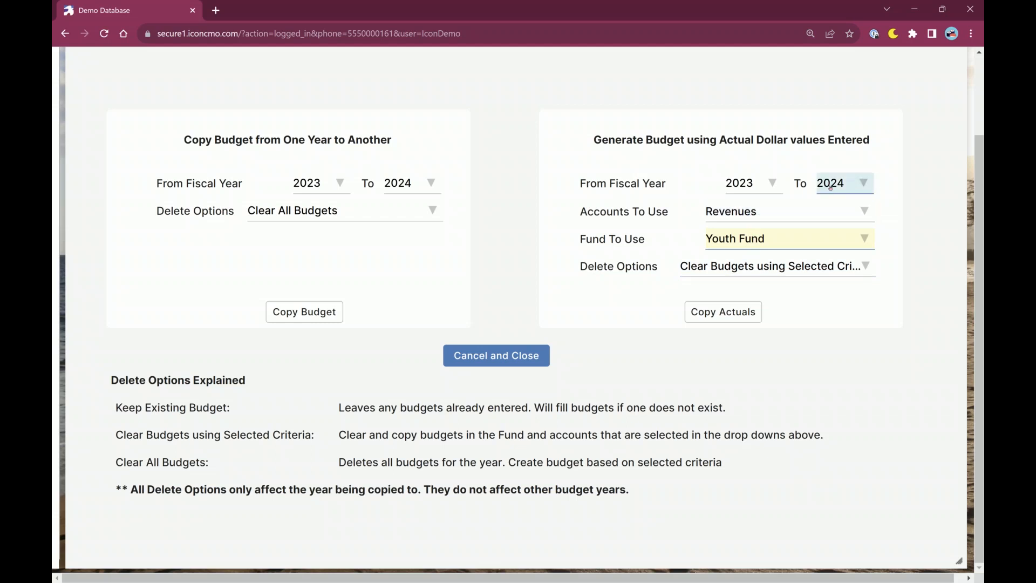
# Cancel generating a budget from the previous year and return to the 2024 budget list.
pyautogui.moveTo(874, 139); pyautogui.dragTo(722, 124)
pyautogui.click(714, 165)
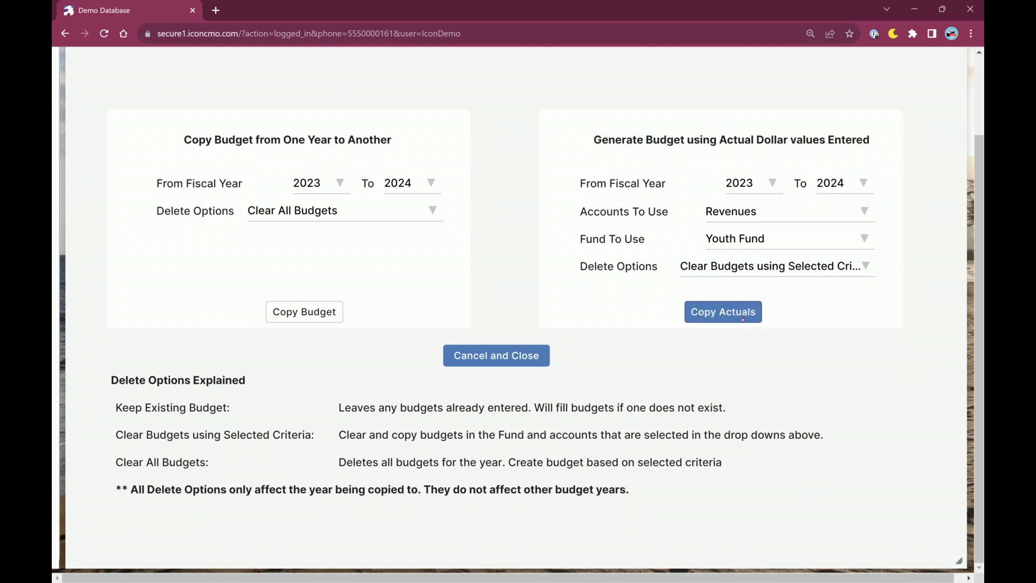
pyautogui.click(535, 367)
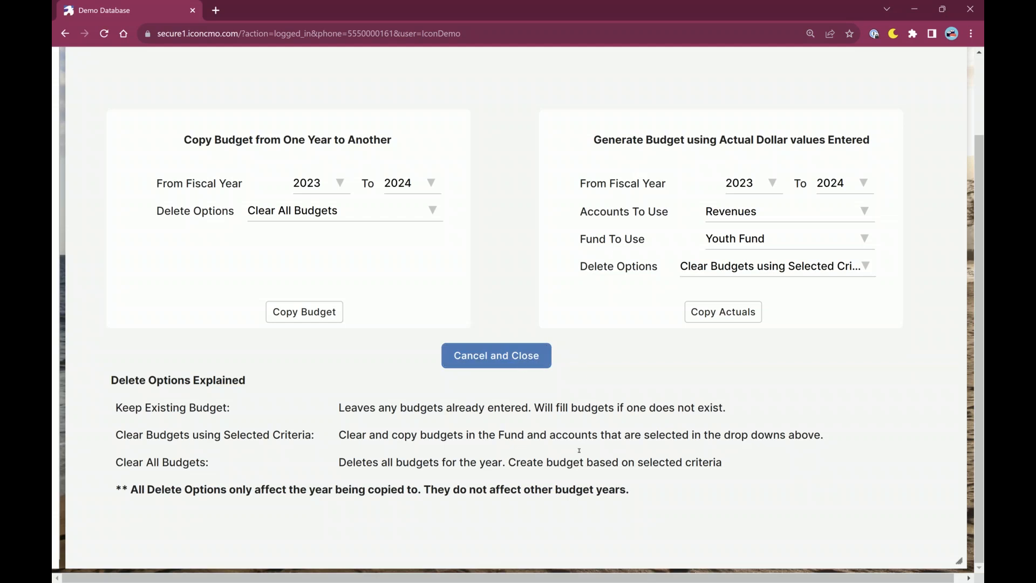
pyautogui.click(525, 360)
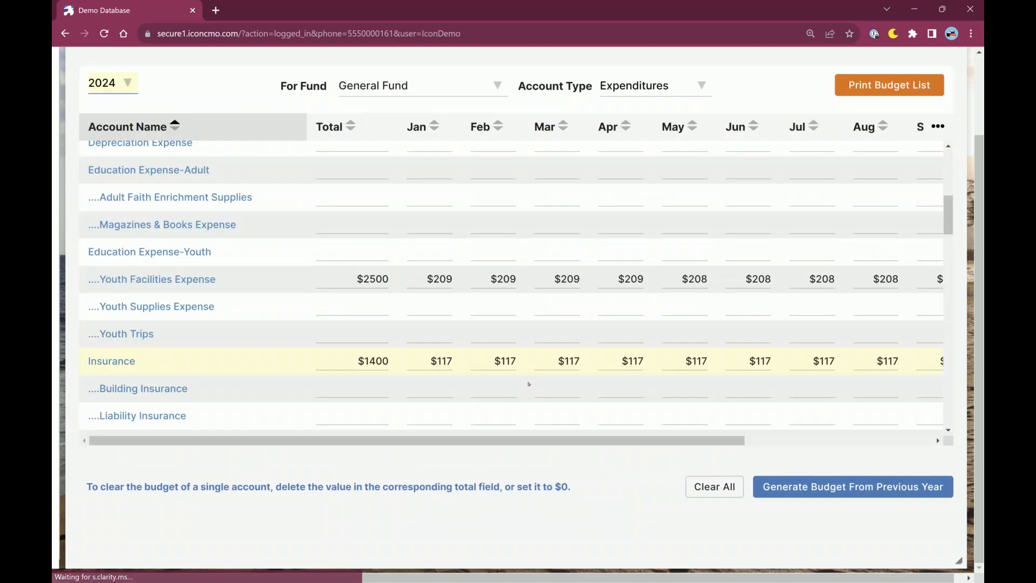
# Examine the 2024 General Fund expenditure budgets around the Insurance and Youth Trips accounts.
pyautogui.scroll(1, 535, 542)
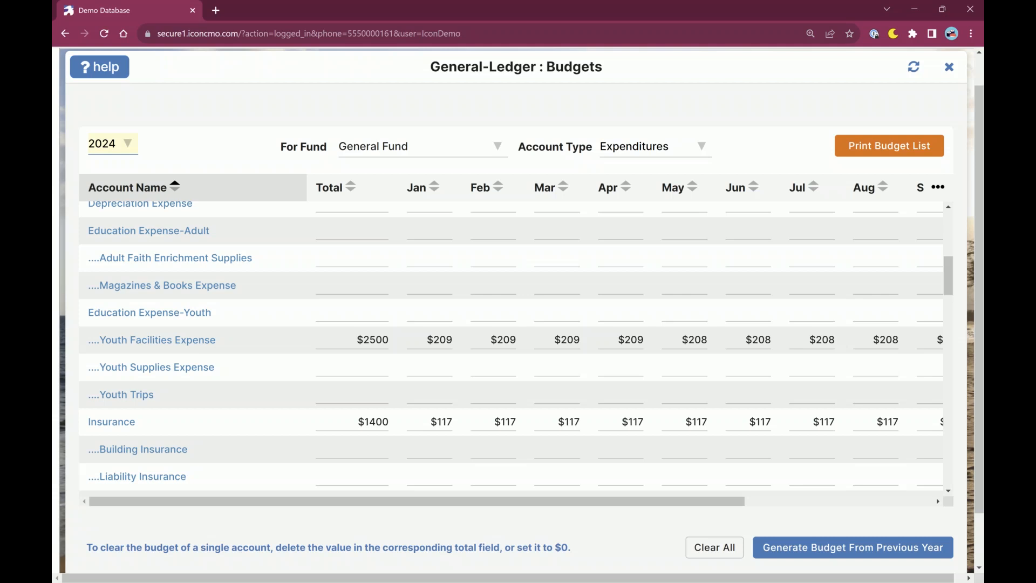
pyautogui.scroll(-1, 378, 254)
pyautogui.scroll(-1, 189, 328)
pyautogui.click(441, 300)
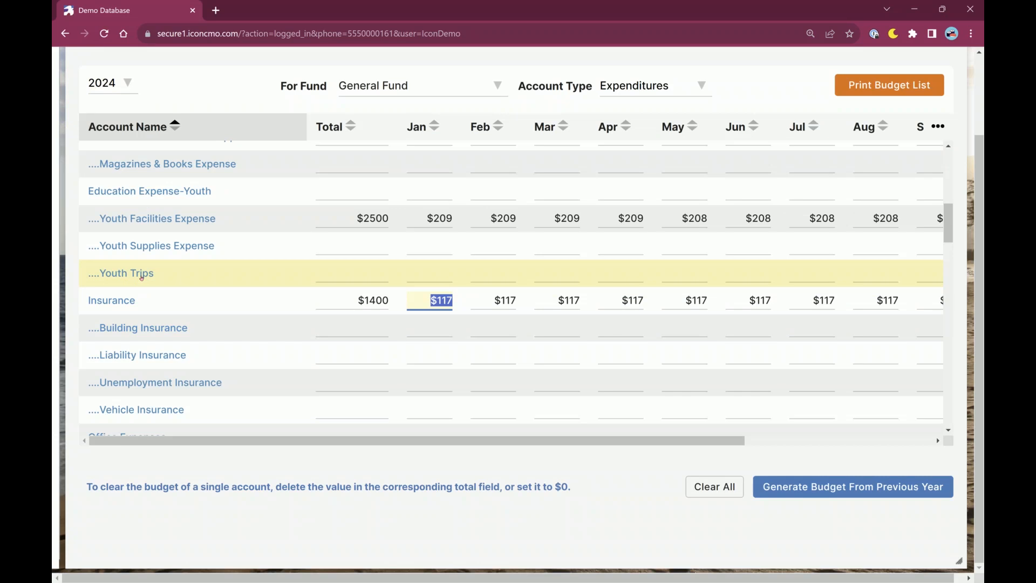
pyautogui.scroll(2, 141, 277)
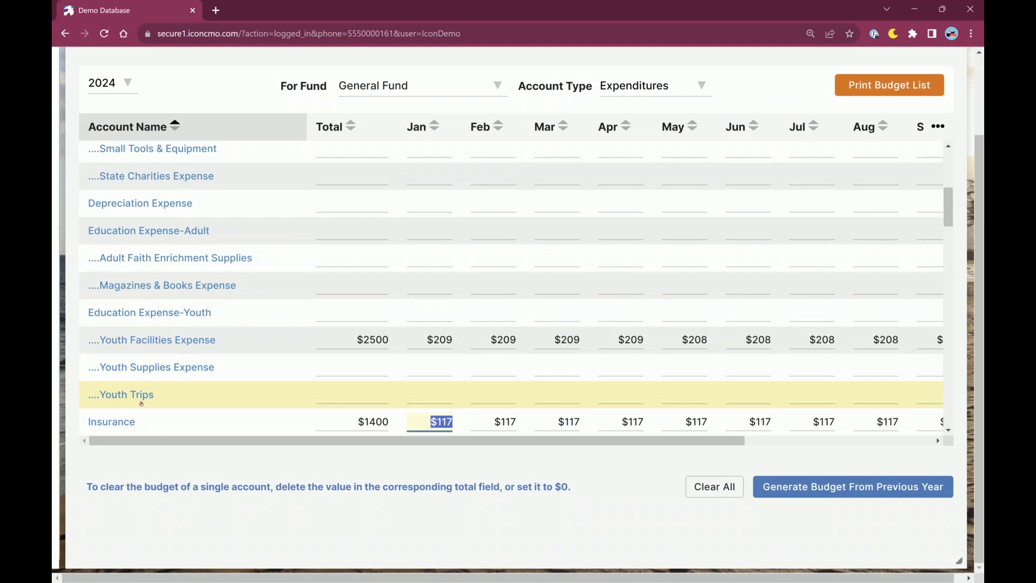
pyautogui.moveTo(153, 393)
pyautogui.scroll(1, 171, 221)
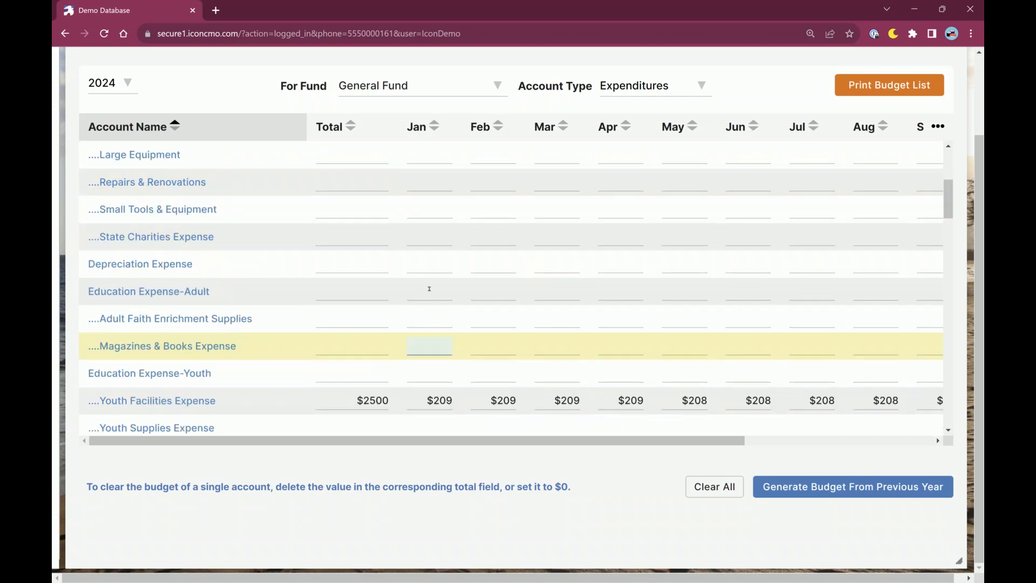
# Open the general ledger's Chart of Accounts and search it for "youth".
pyautogui.scroll(3, 256, 75)
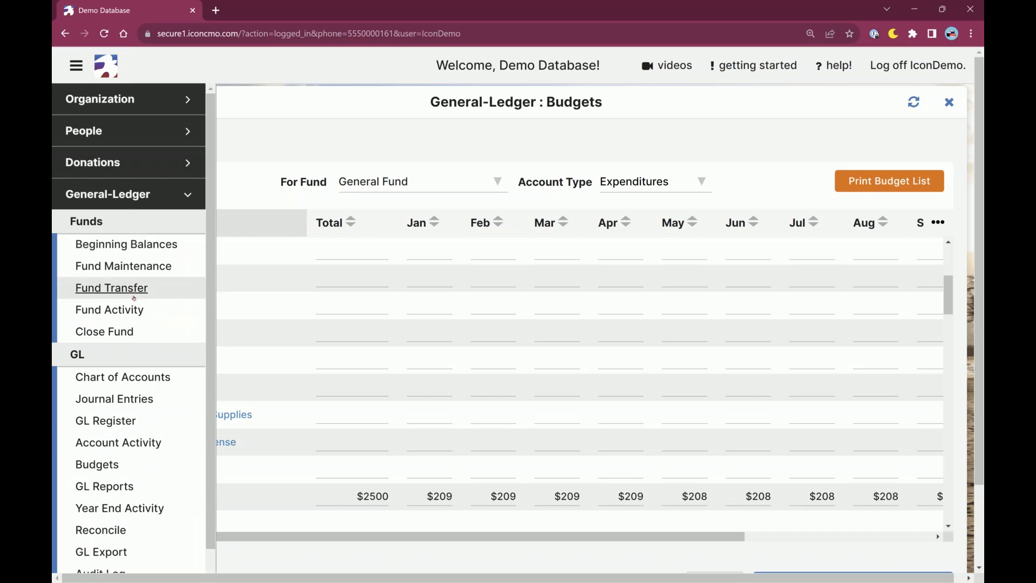
pyautogui.click(122, 377)
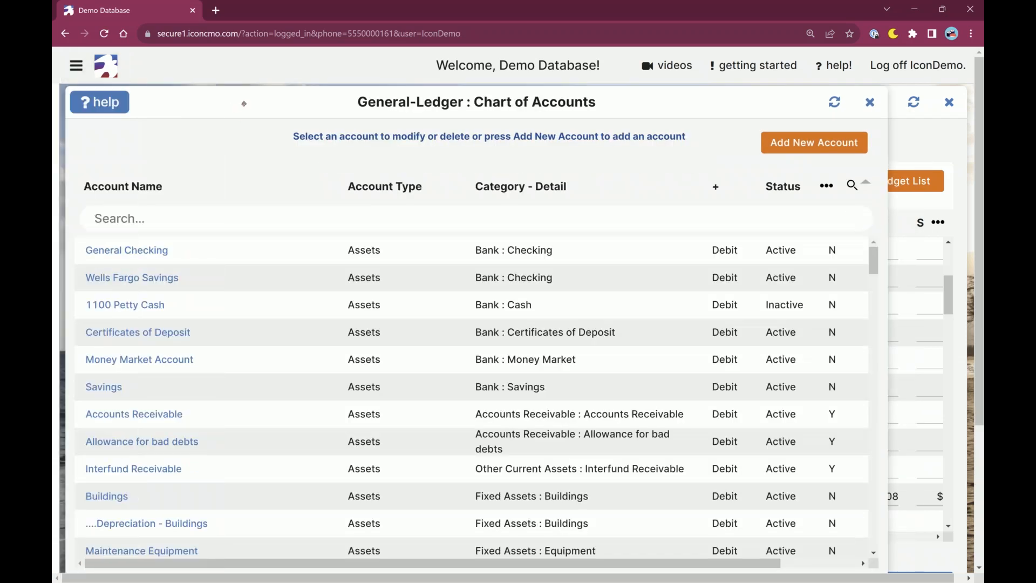
pyautogui.scroll(-5, 182, 500)
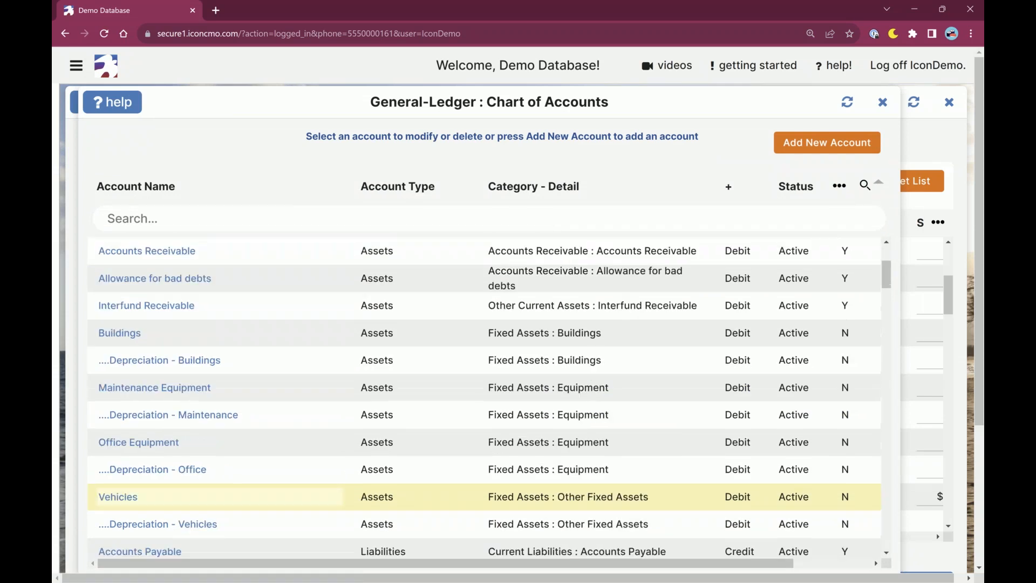
pyautogui.click(139, 210)
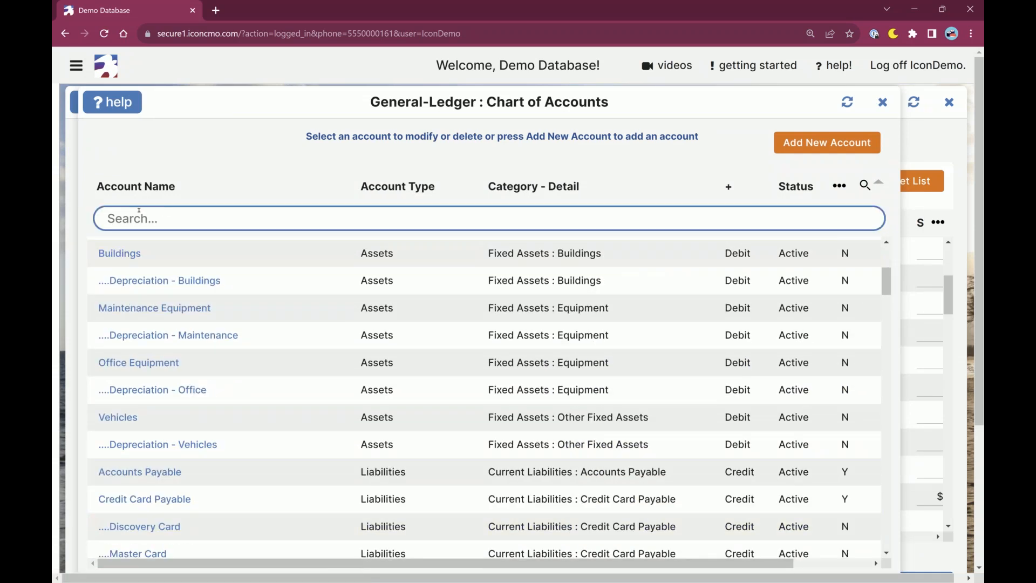
pyautogui.write('youth')
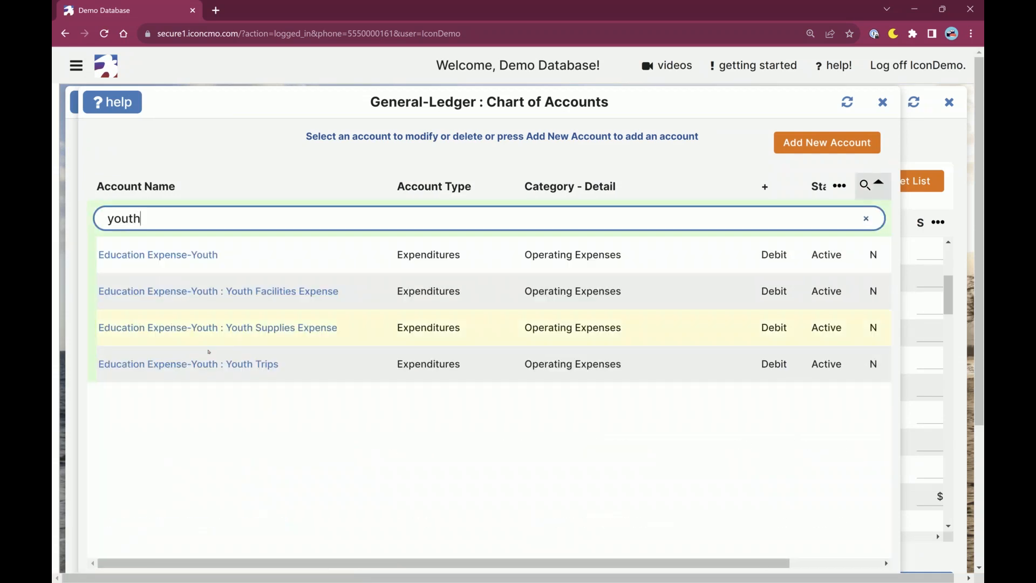
# Set the status of the Youth Trips account under Education Expense-Youth to Inactive and save the change.
pyautogui.click(215, 364)
pyautogui.click(472, 534)
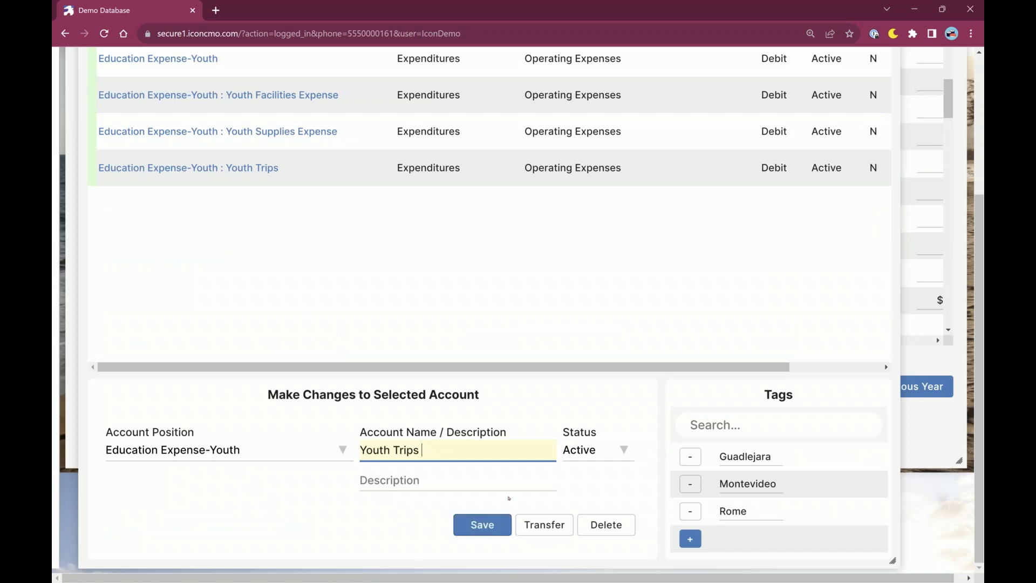
pyautogui.click(593, 452)
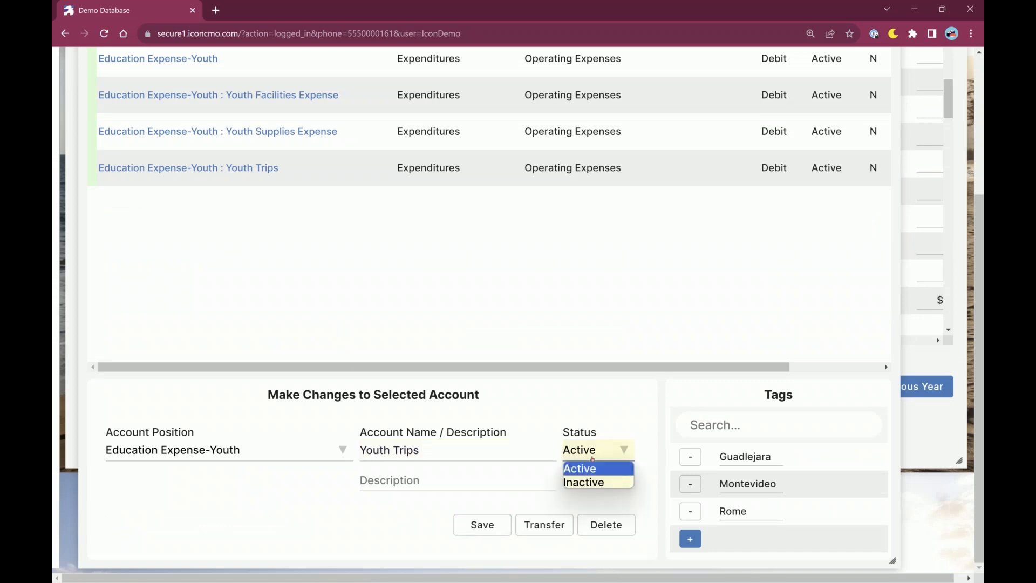
pyautogui.click(590, 482)
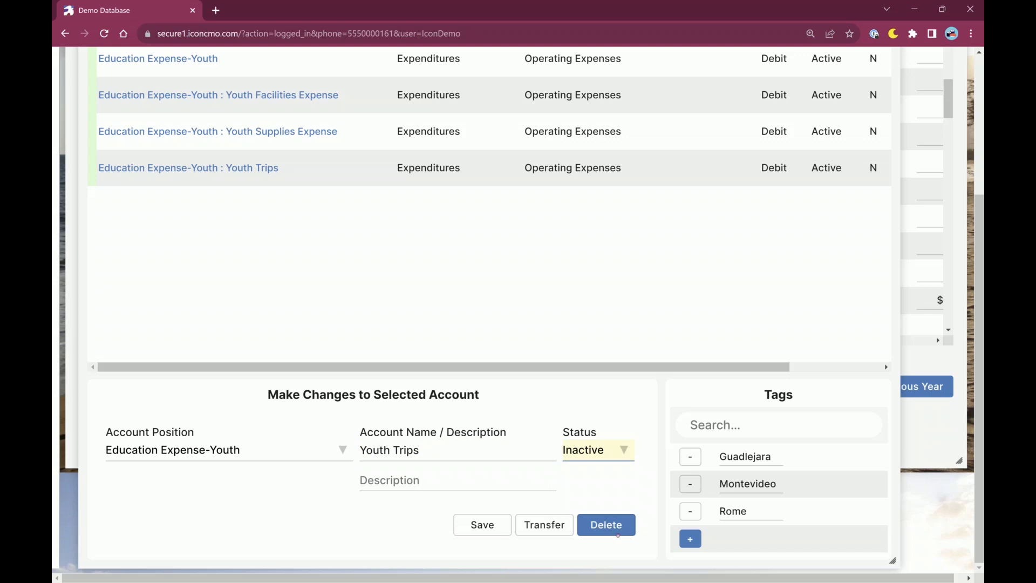
pyautogui.click(483, 535)
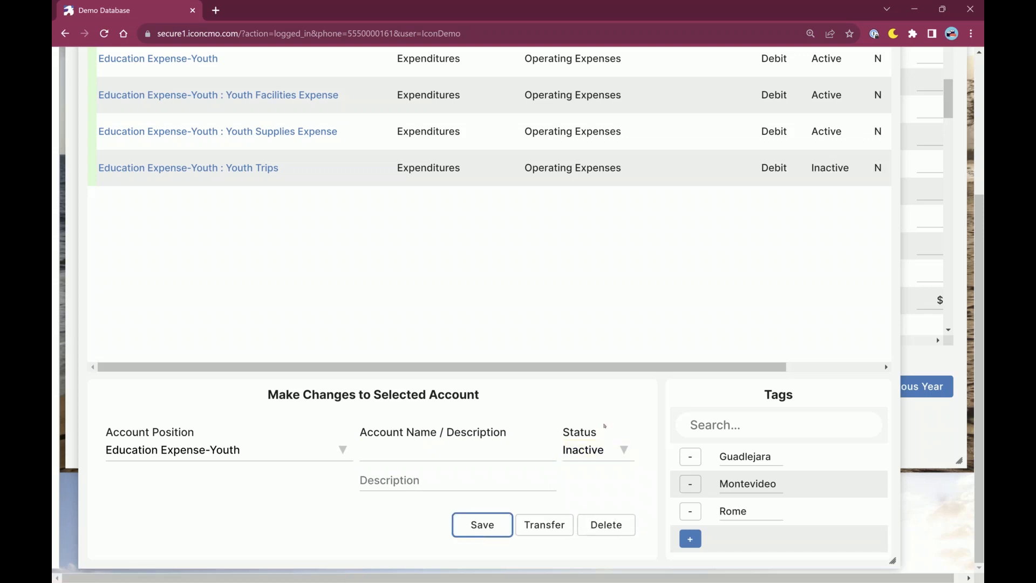
# Check the Youth Trips account's entry and status in the filtered Chart of Accounts.
pyautogui.scroll(3, 626, 477)
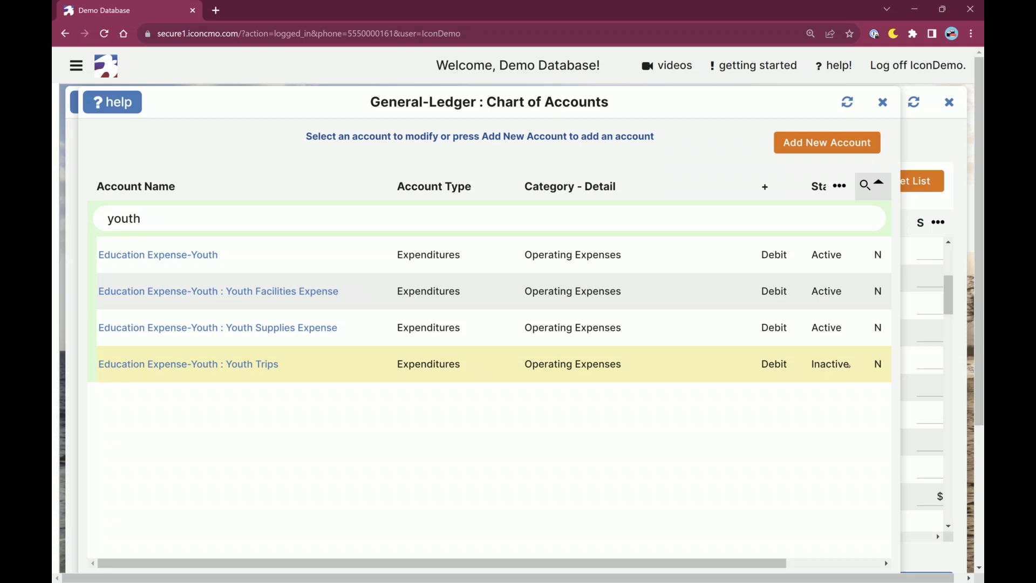
pyautogui.moveTo(849, 371); pyautogui.dragTo(97, 365)
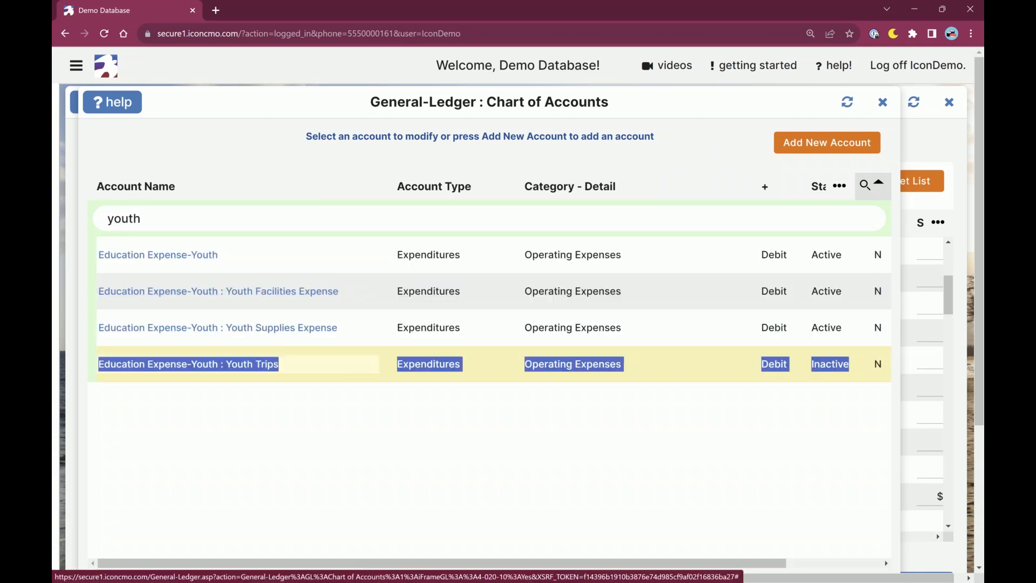
pyautogui.moveTo(96, 365); pyautogui.dragTo(870, 373)
pyautogui.click(869, 373)
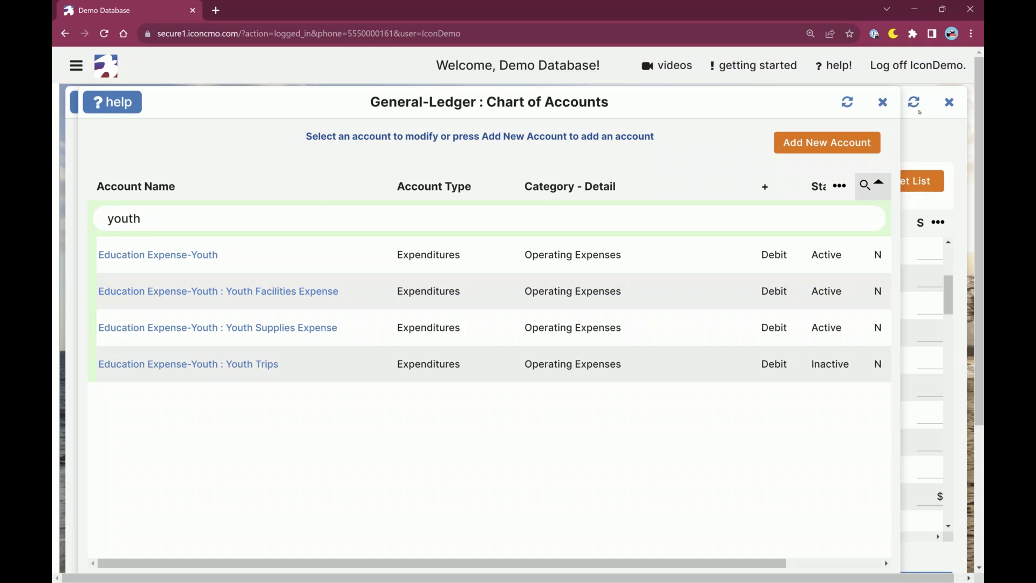
# Close the Chart of Accounts and examine the 2023 General Fund expenditure budgets around the youth education accounts.
pyautogui.click(883, 102)
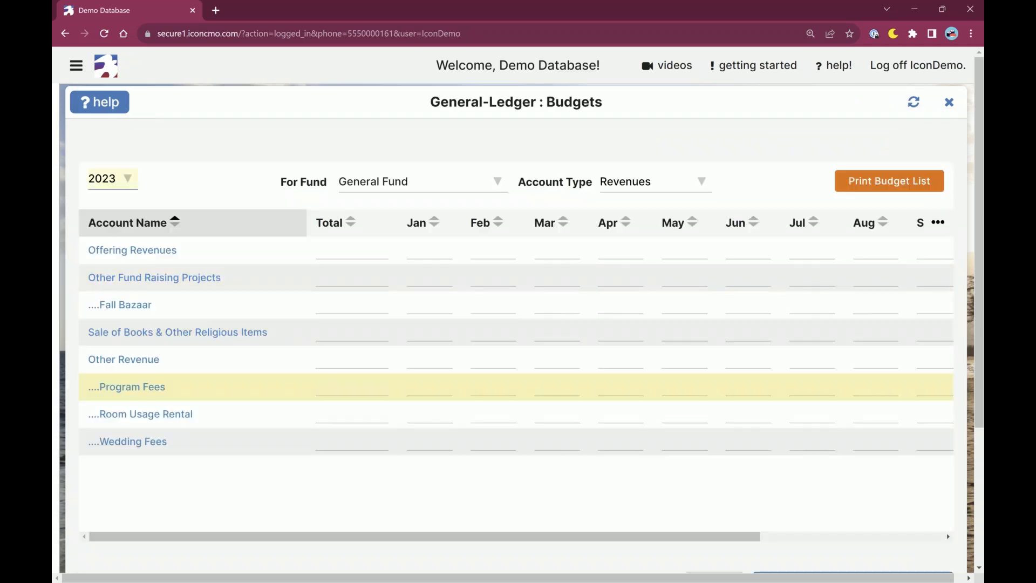
pyautogui.click(643, 181)
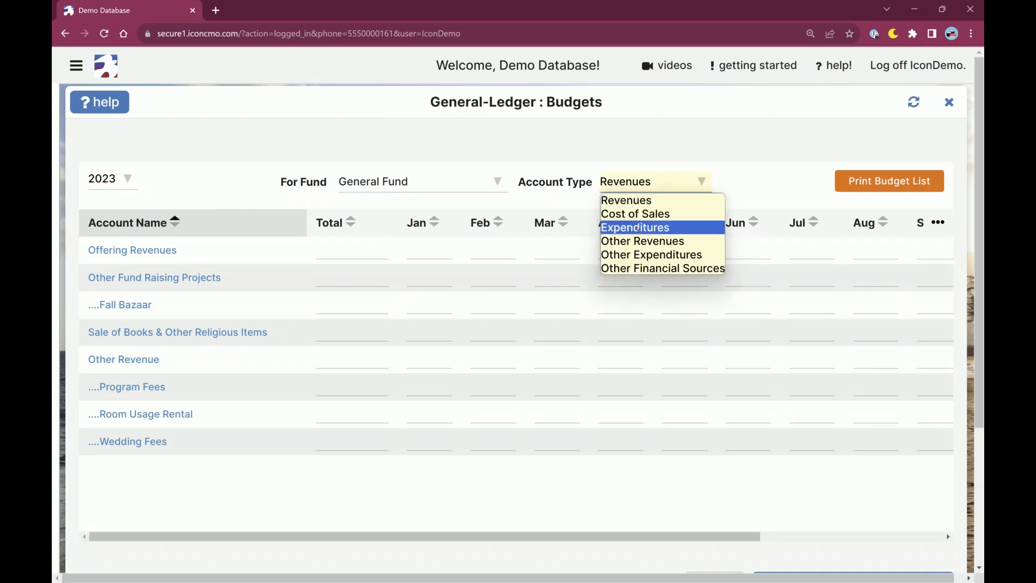
pyautogui.click(639, 227)
pyautogui.scroll(-8, 207, 423)
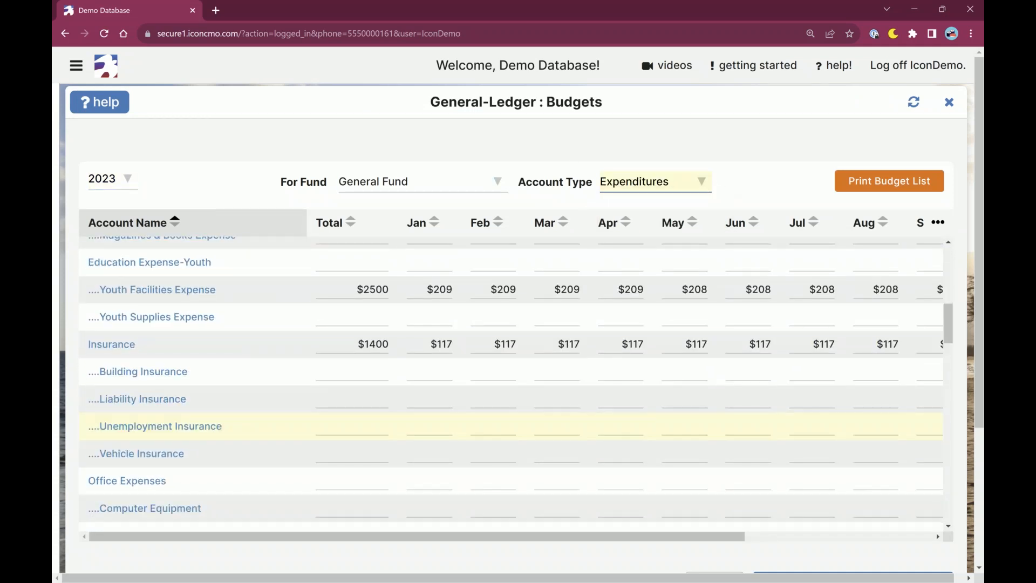
pyautogui.scroll(1, 161, 309)
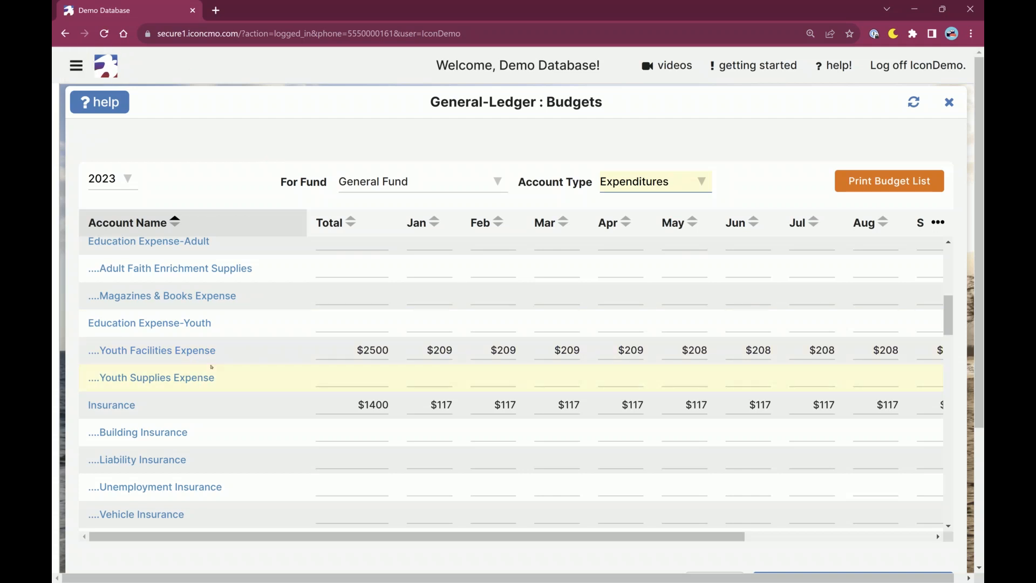
# Open the general ledger's Chart of Accounts again and filter it by "youth".
pyautogui.click(76, 66)
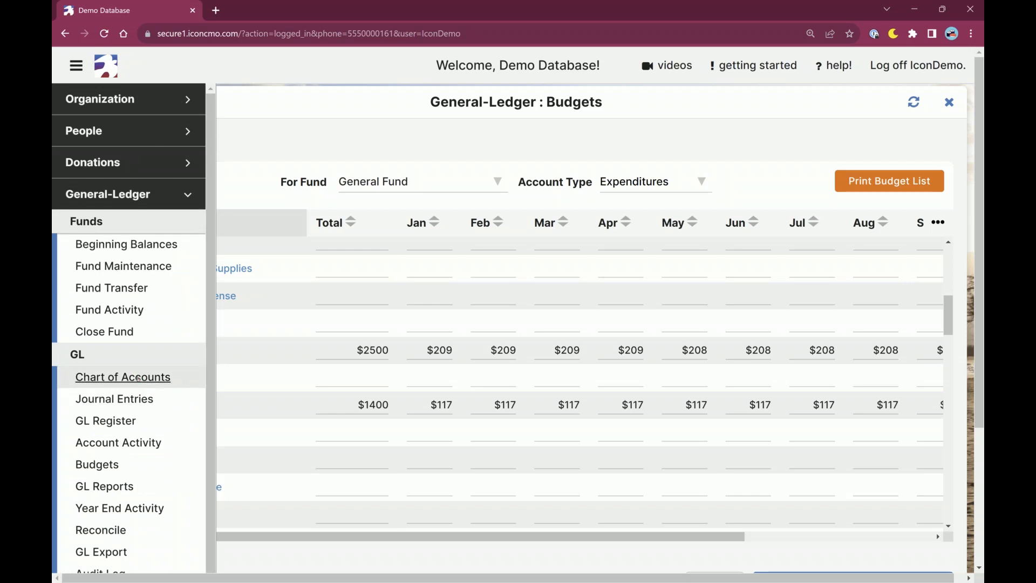
pyautogui.click(138, 378)
pyautogui.click(76, 66)
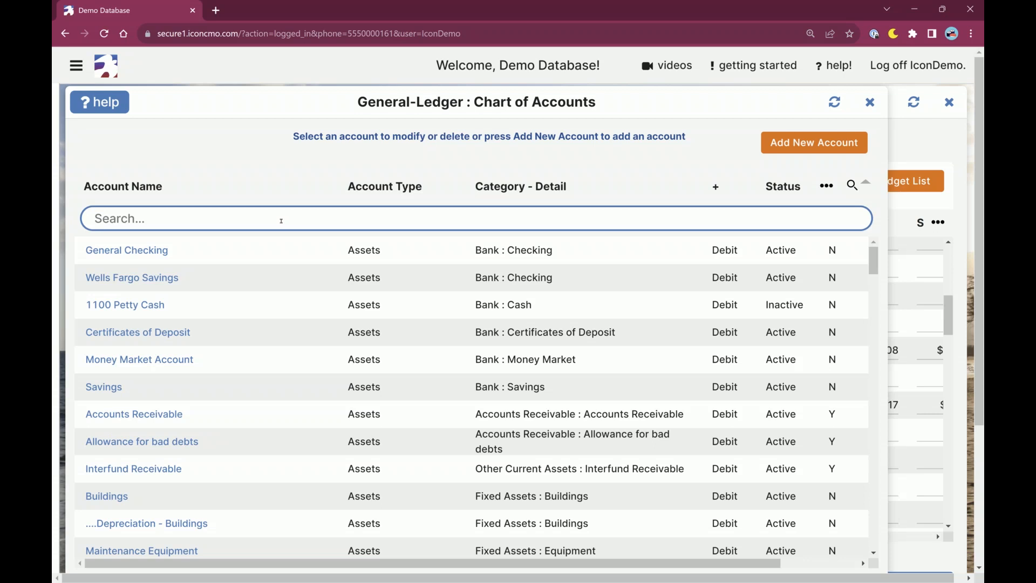
pyautogui.write('youth')
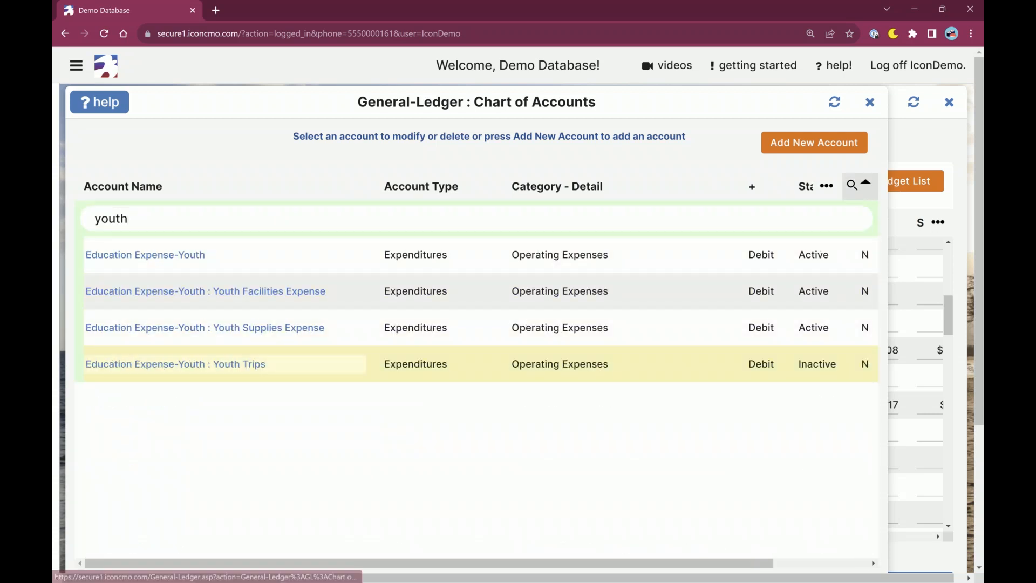
# Set the status of the Youth Trips account under Education Expense-Youth to Active and save the change.
pyautogui.click(238, 364)
pyautogui.click(584, 459)
pyautogui.click(566, 468)
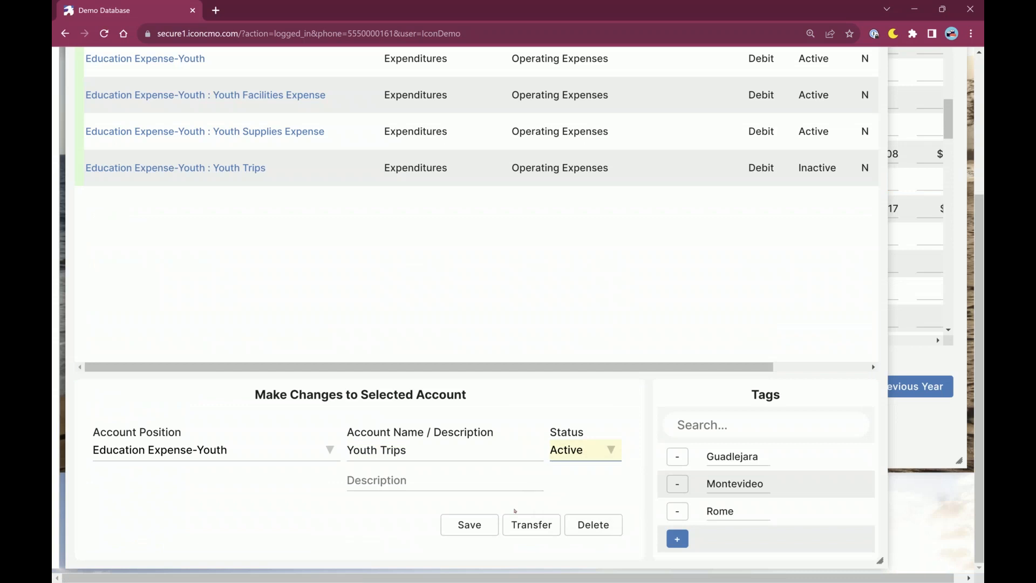
pyautogui.click(474, 532)
pyautogui.scroll(4, 661, 413)
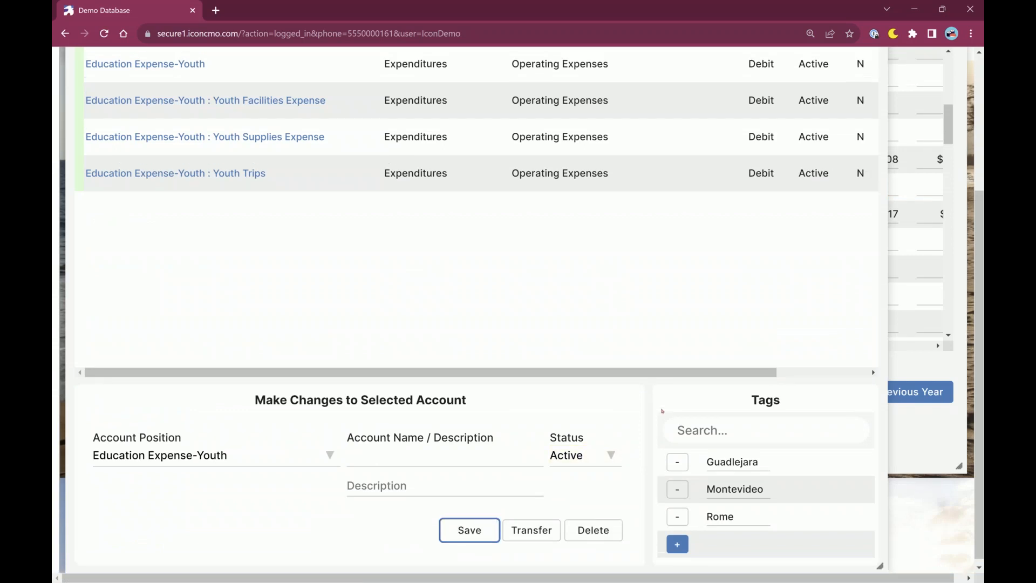
# Return to the budgets, refresh them and check the 2023 General Fund expenditures for the Youth Trips account.
pyautogui.click(871, 102)
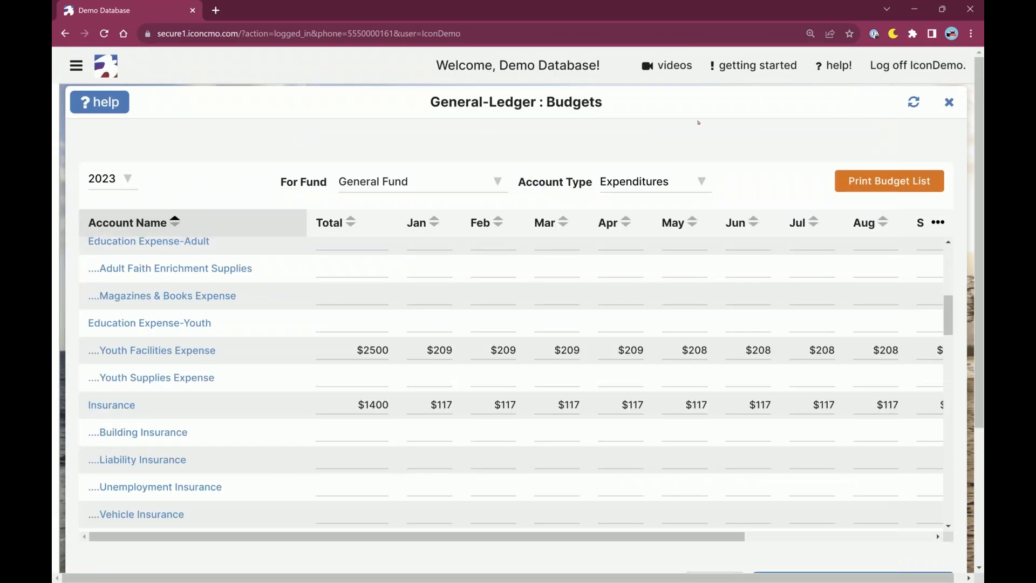
pyautogui.click(913, 104)
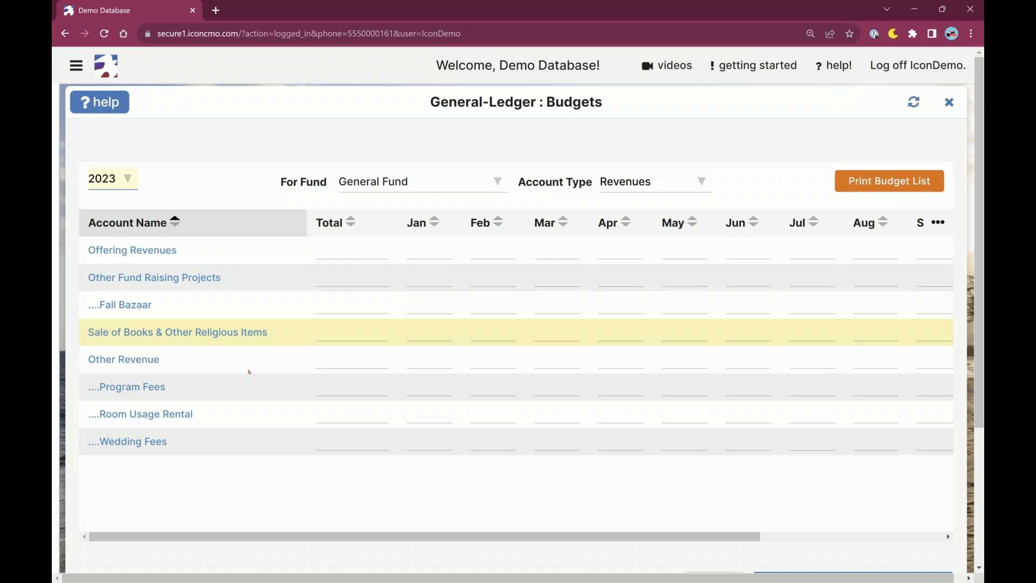
pyautogui.click(637, 182)
pyautogui.click(626, 225)
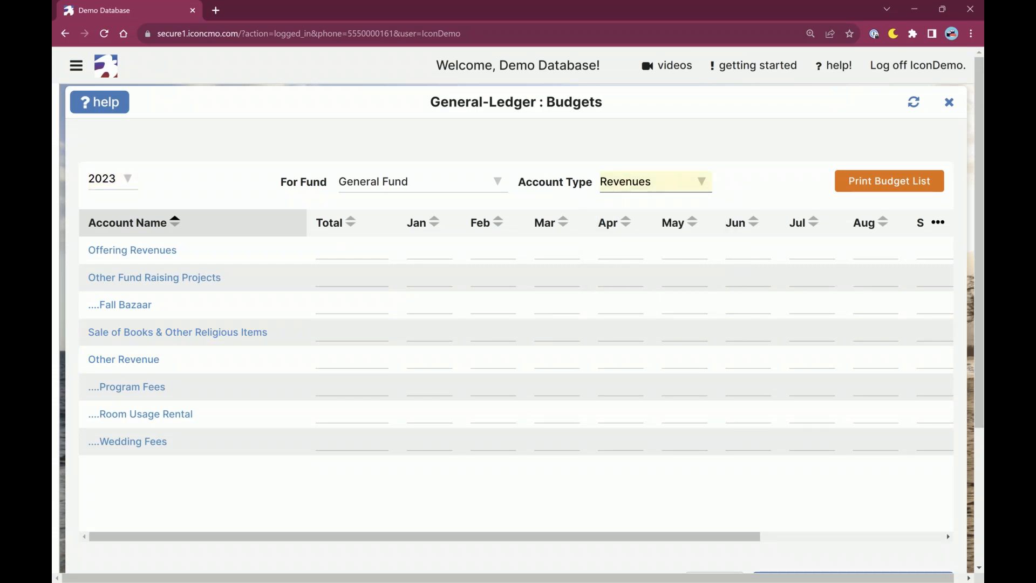
pyautogui.scroll(-5, 319, 392)
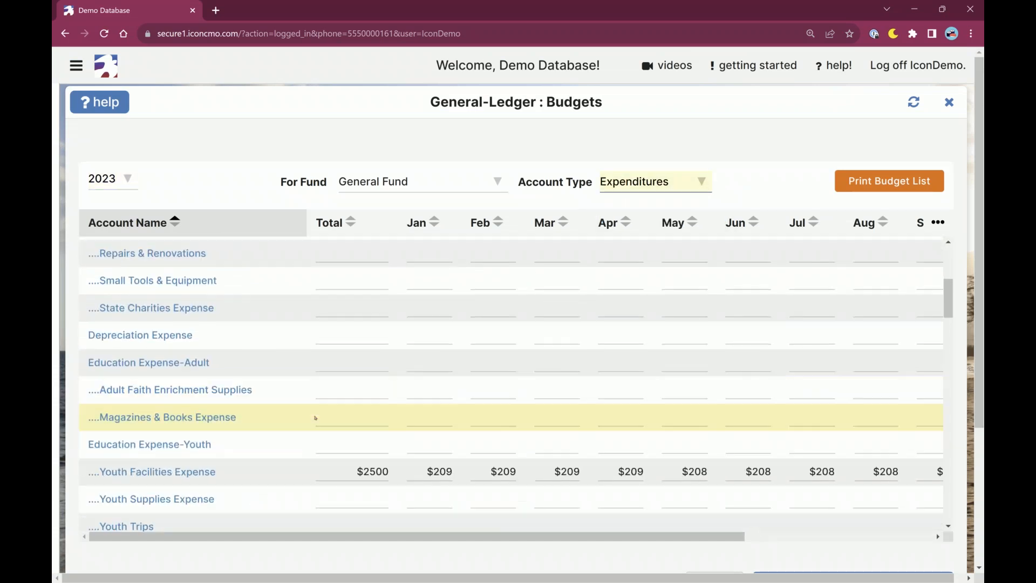
pyautogui.click(345, 463)
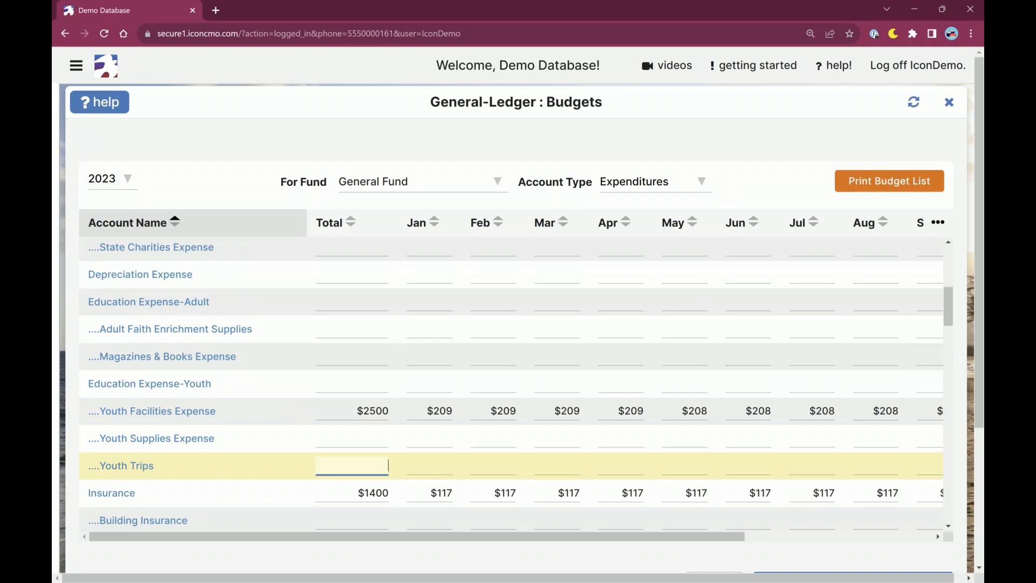
pyautogui.scroll(-5, 517, 384)
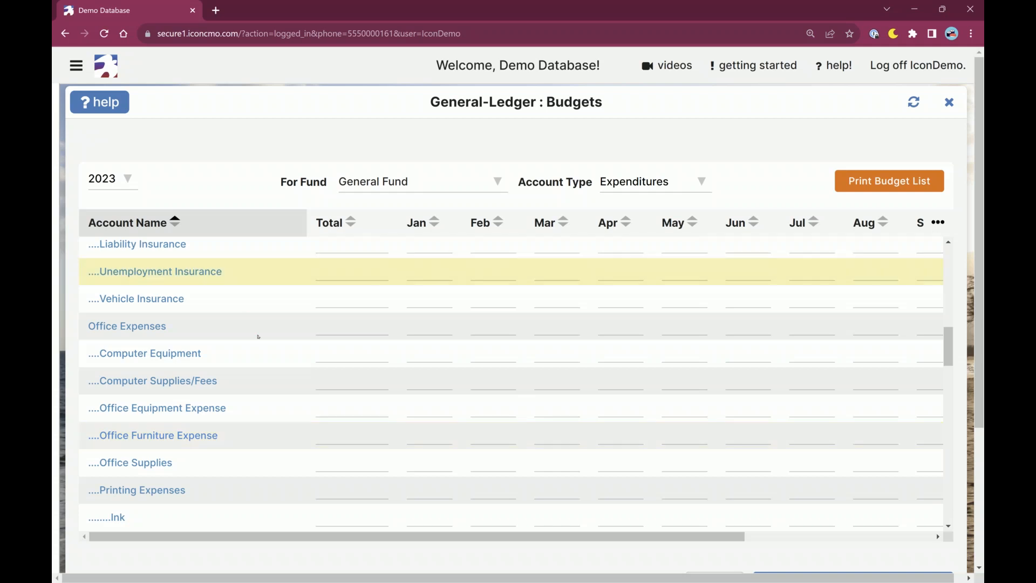
pyautogui.scroll(3, 273, 351)
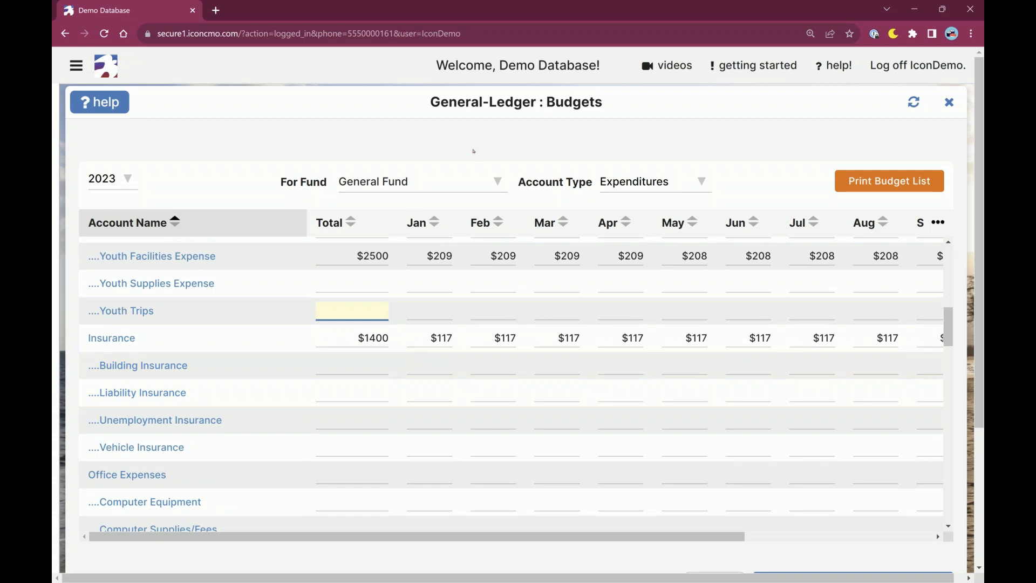
pyautogui.click(456, 160)
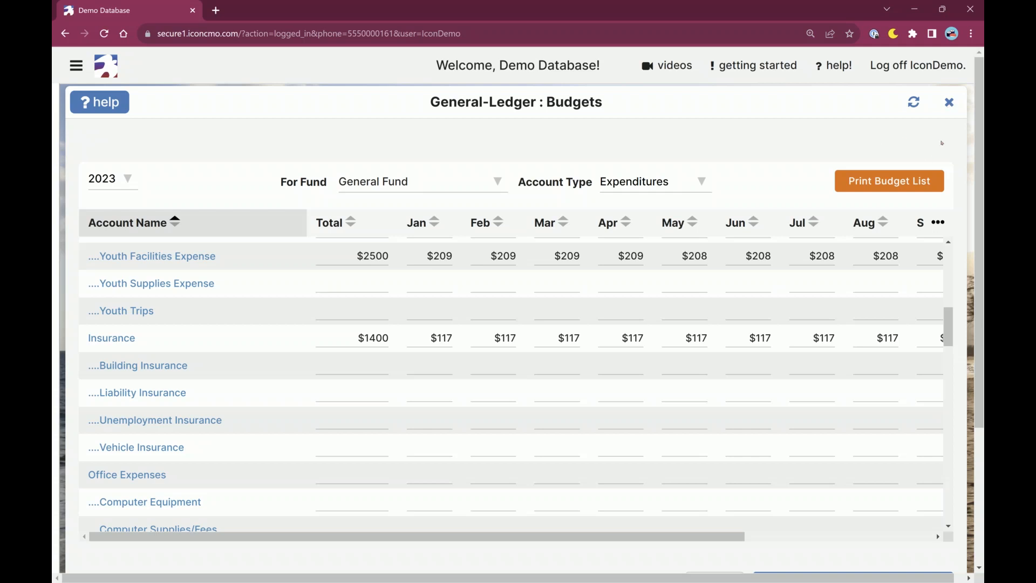
# Review the options for generating a budget from the previous year, and leave without copying anything.
pyautogui.scroll(-2, 942, 143)
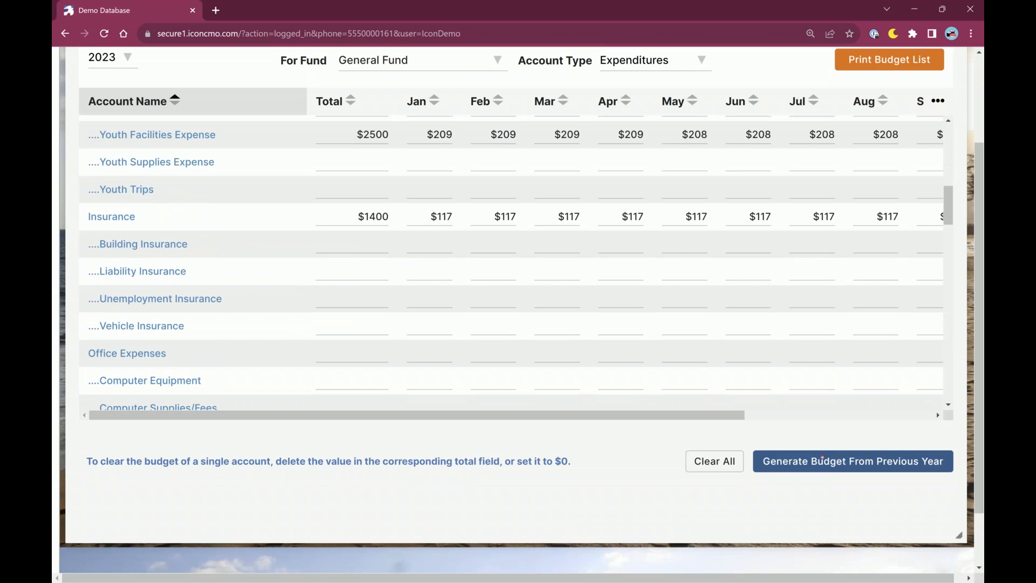
pyautogui.click(852, 462)
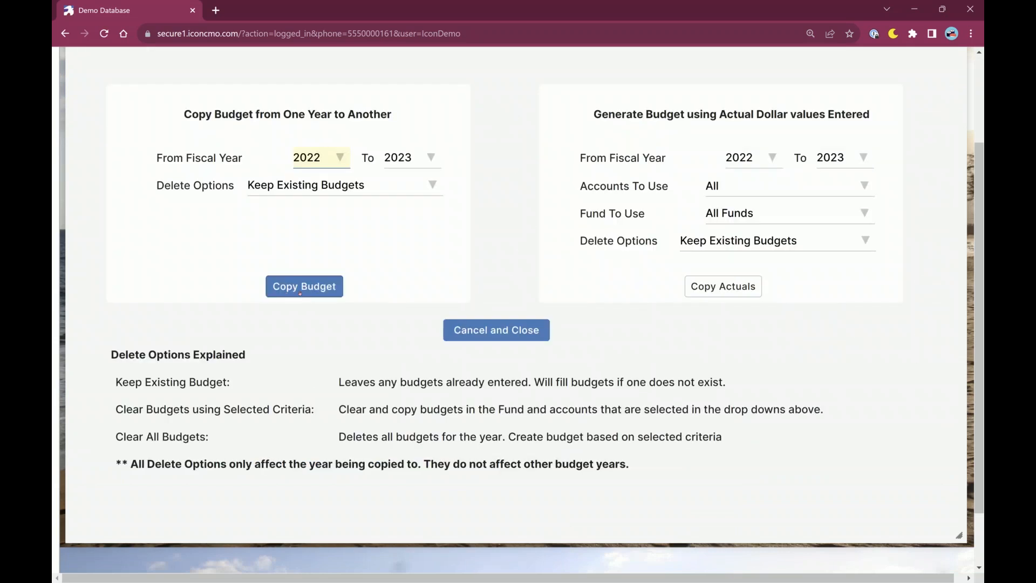
pyautogui.scroll(2, 755, 245)
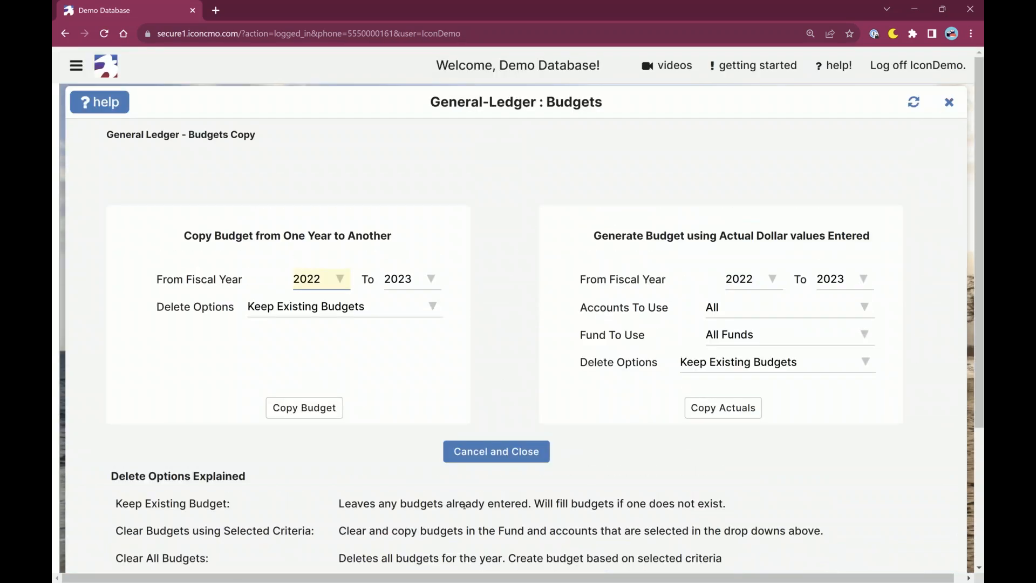
pyautogui.click(497, 451)
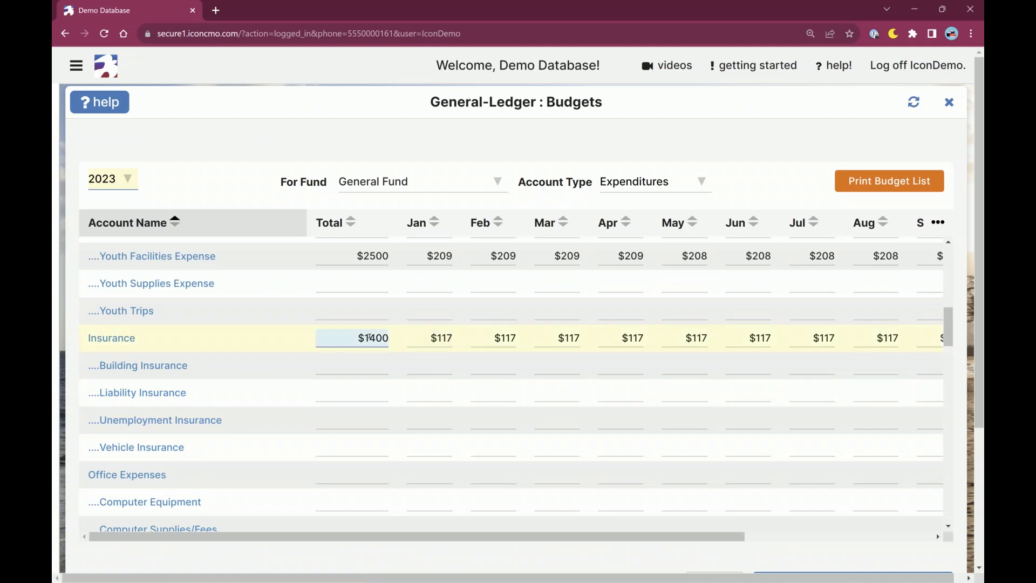
# Set the Insurance account's 2023 total budget to $1450 and accept overwriting its existing budgets.
pyautogui.moveTo(359, 338); pyautogui.dragTo(392, 338)
pyautogui.click(385, 338)
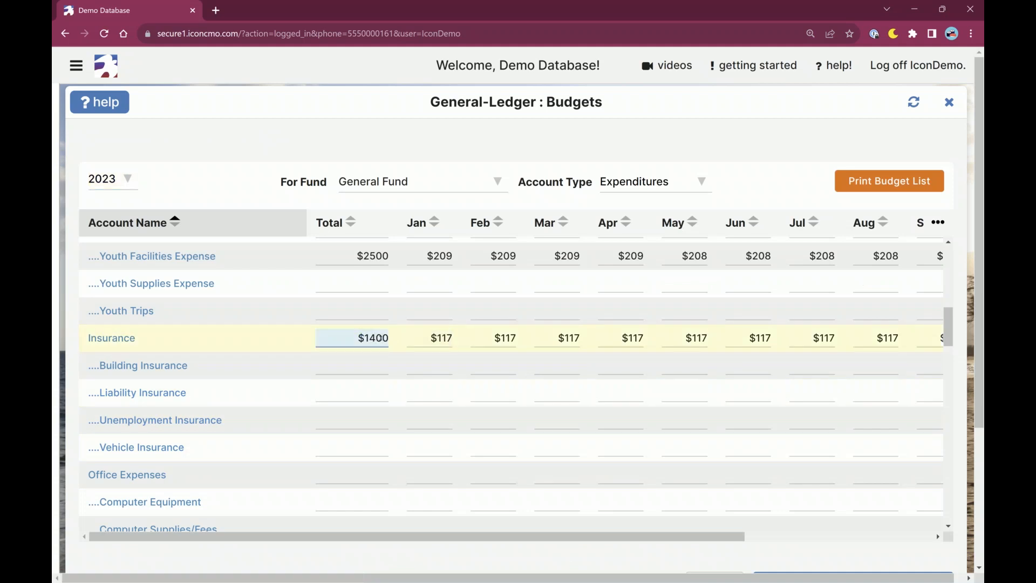
pyautogui.doubleClick(375, 338)
pyautogui.click(376, 337)
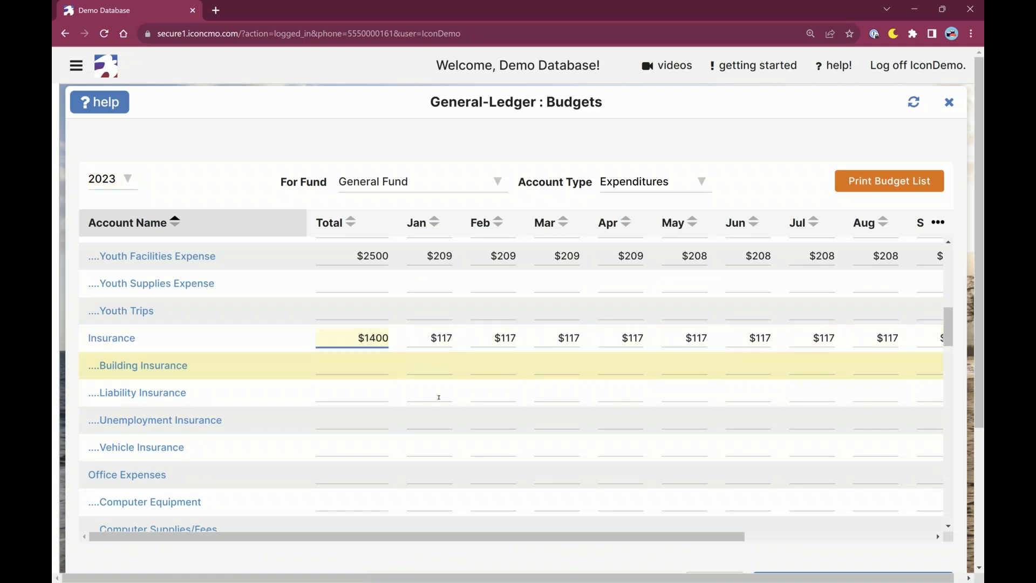
pyautogui.hotkey('shift', 'Right')
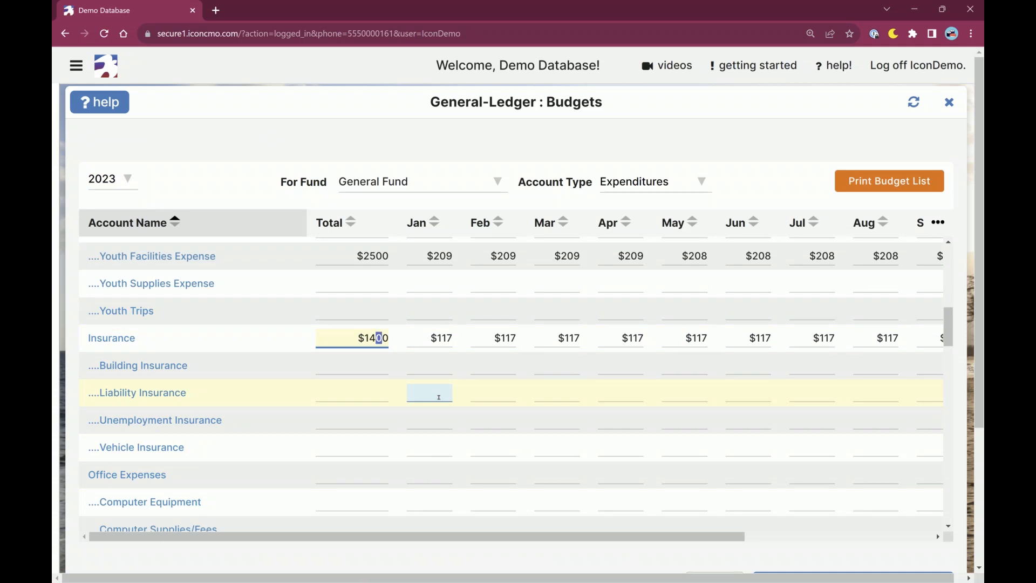
pyautogui.write('5')
pyautogui.press('Tab')
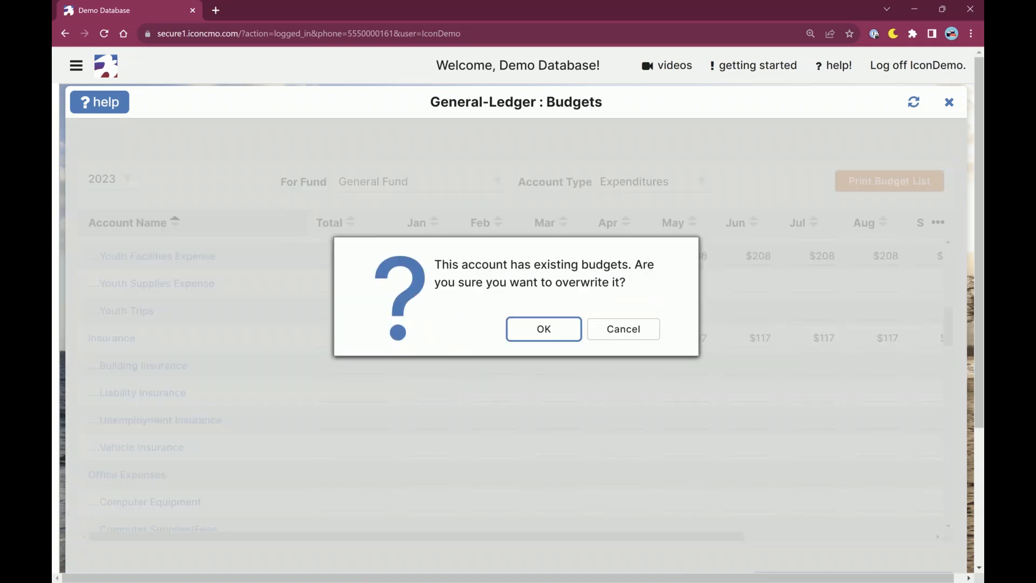
pyautogui.click(558, 329)
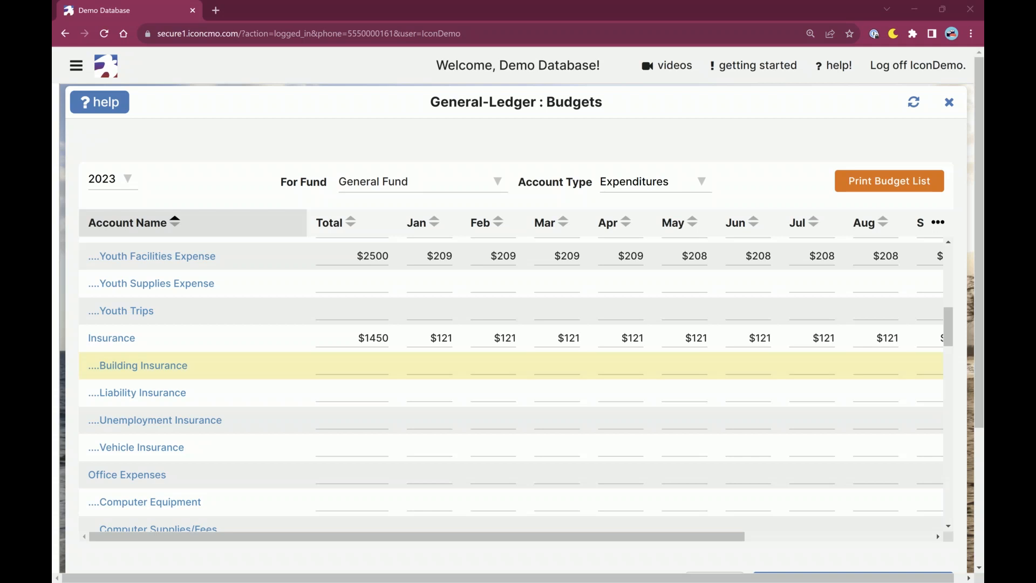
# Close the Budgets window and collapse the General-Ledger section of the navigation.
pyautogui.click(950, 102)
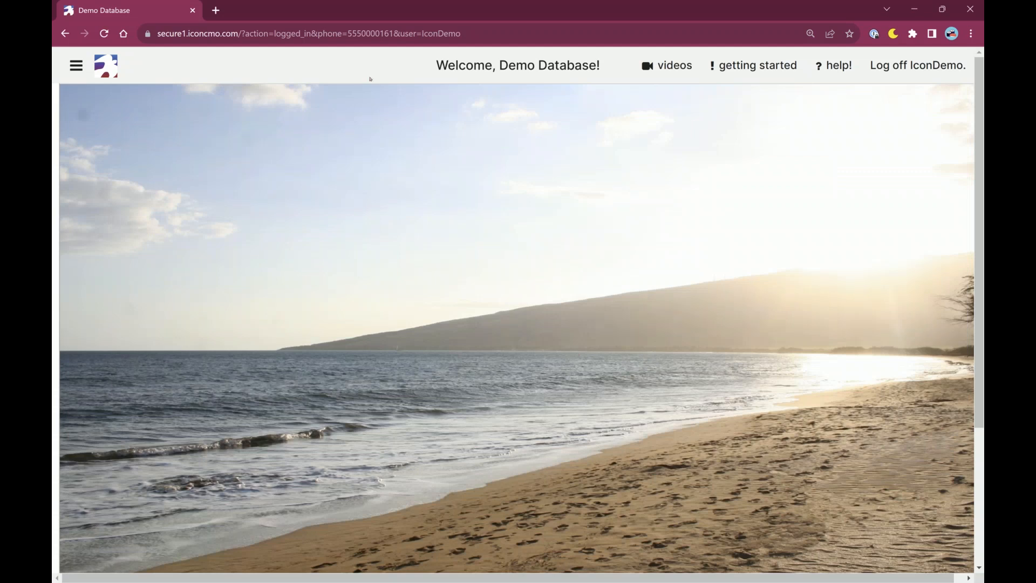
pyautogui.click(81, 79)
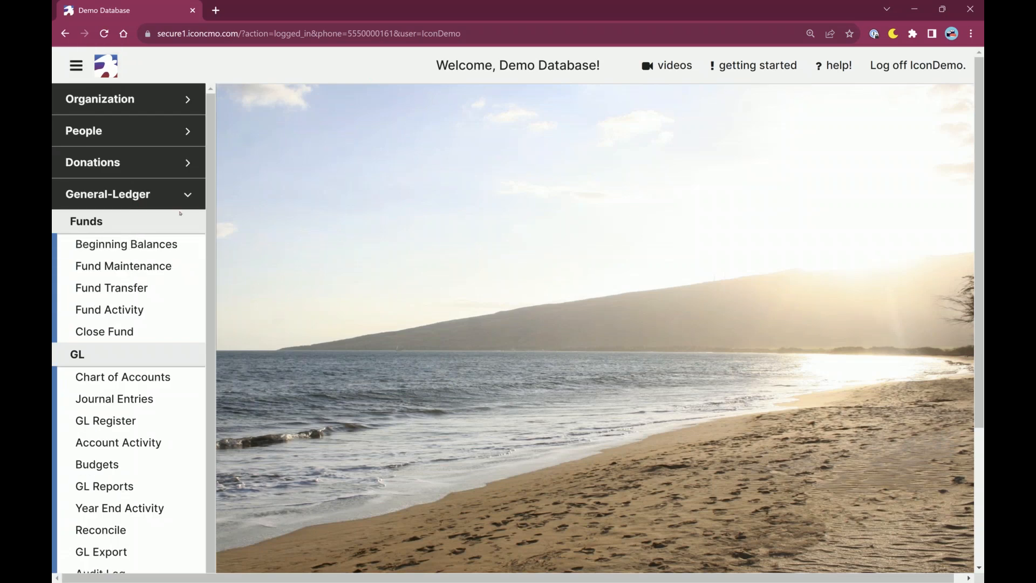
pyautogui.click(188, 195)
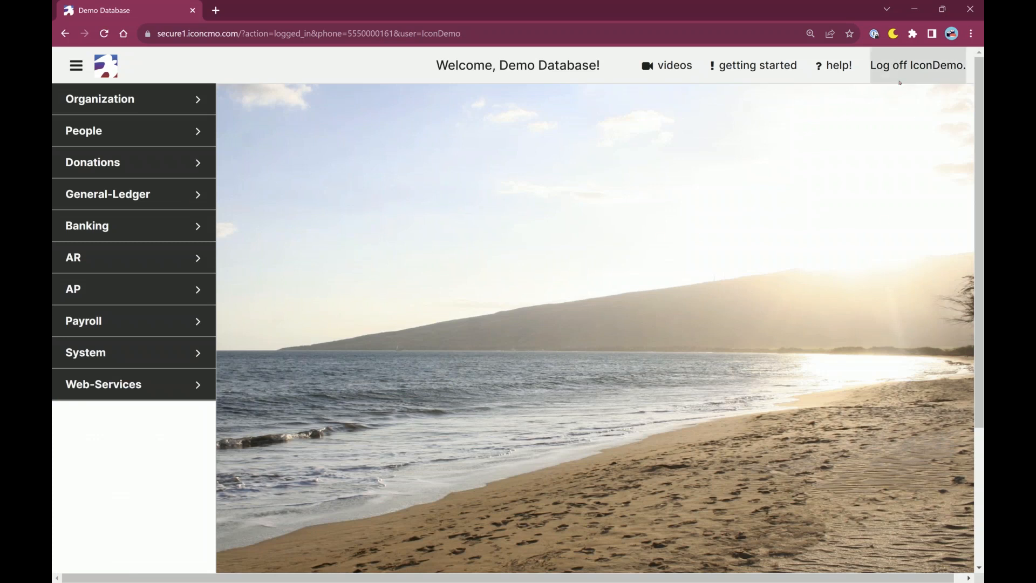
# Open the Organization home page and examine the contact options and opening hours under Support & Training.
pyautogui.click(834, 66)
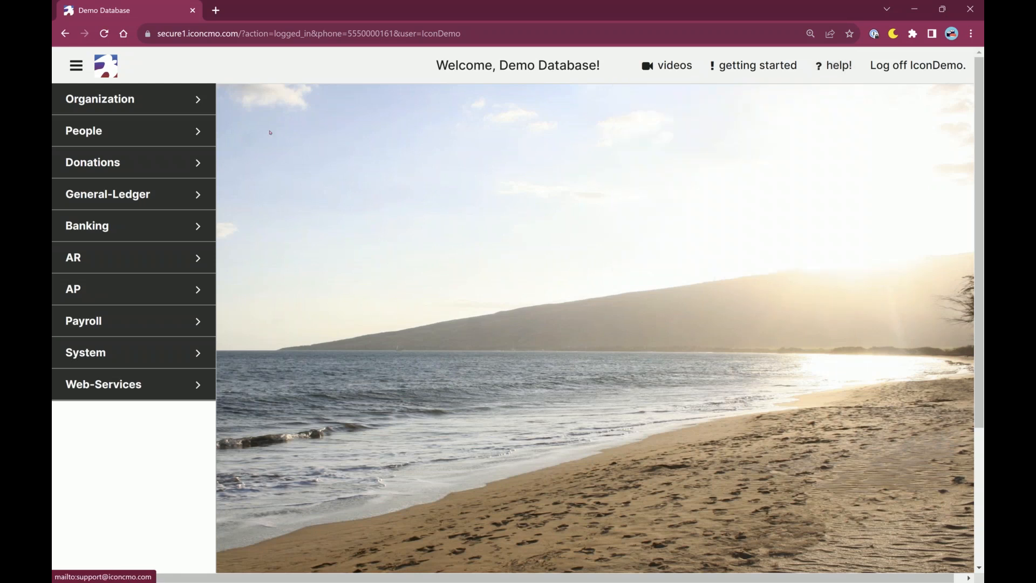
pyautogui.click(108, 98)
pyautogui.click(90, 150)
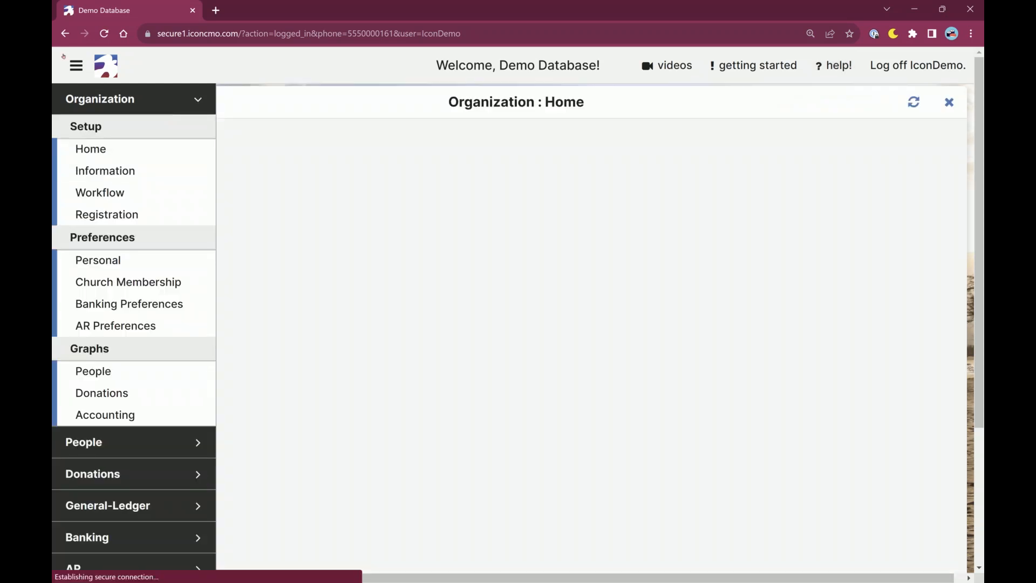
pyautogui.scroll(-4, 783, 386)
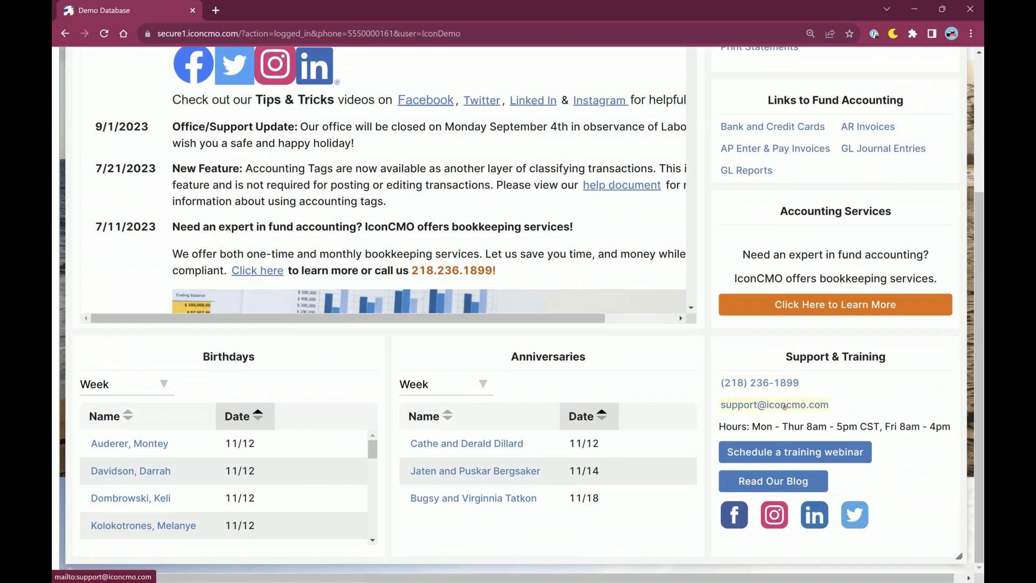
pyautogui.moveTo(885, 427); pyautogui.dragTo(720, 426)
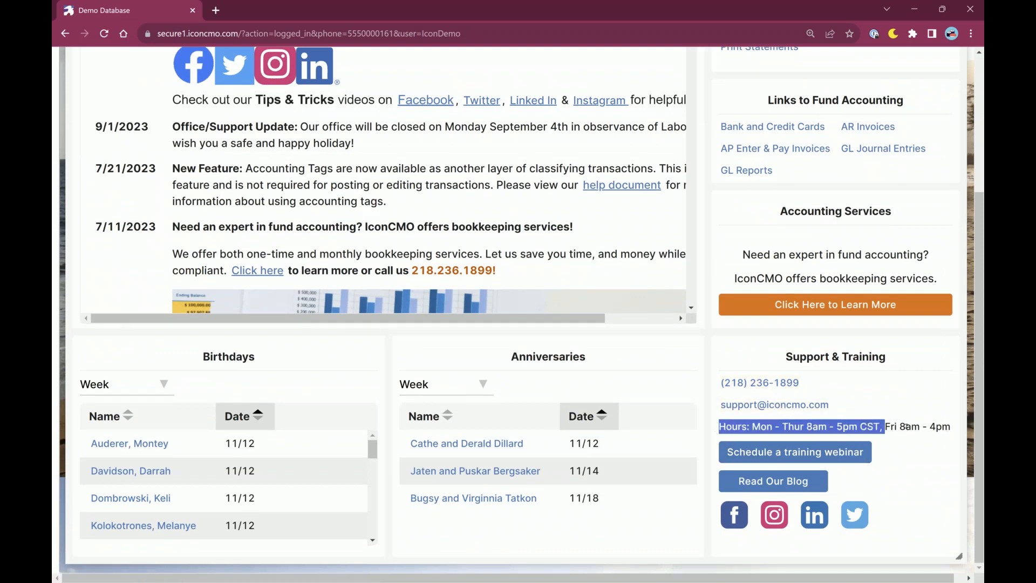
pyautogui.click(903, 467)
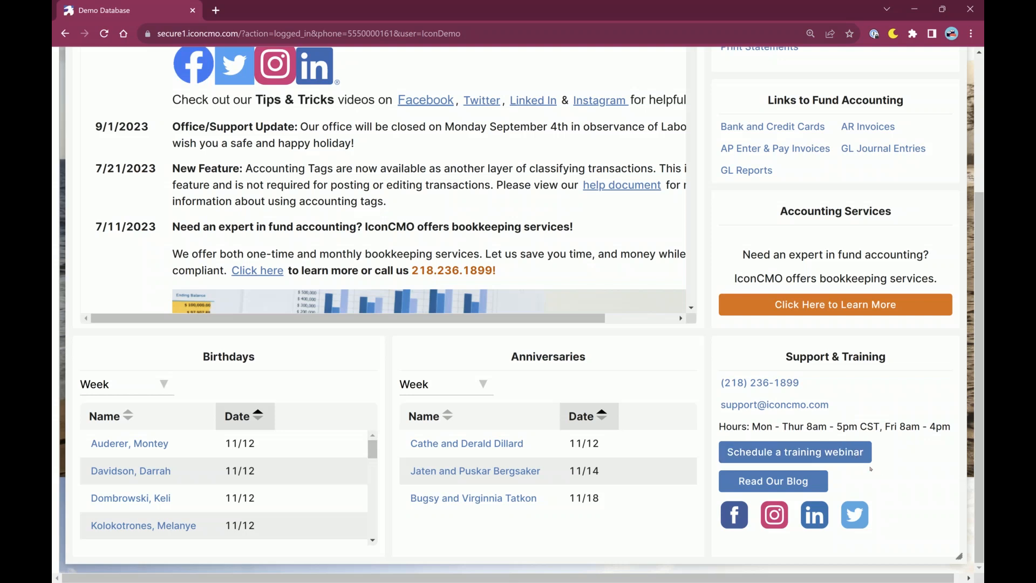
pyautogui.scroll(3, 940, 370)
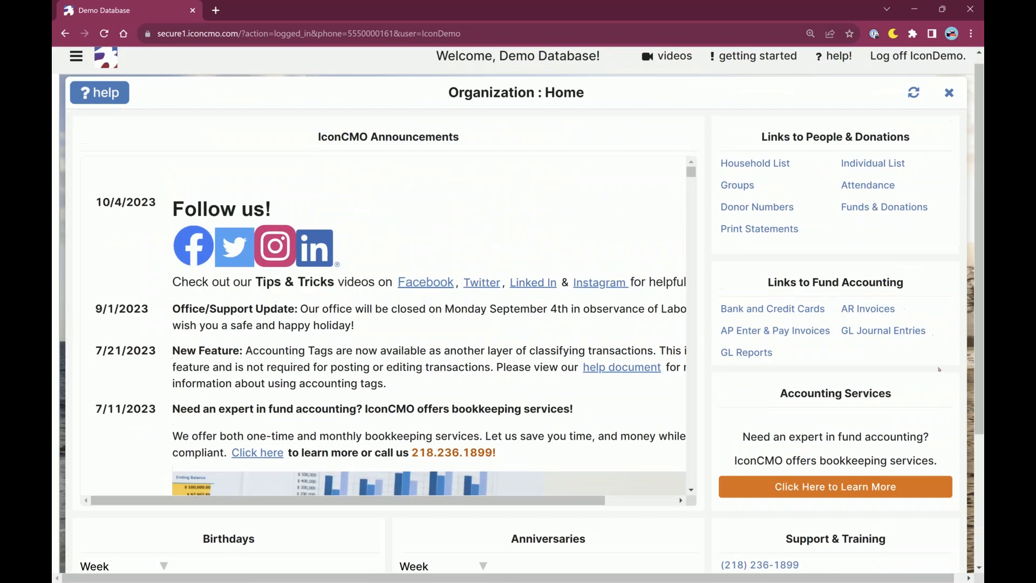